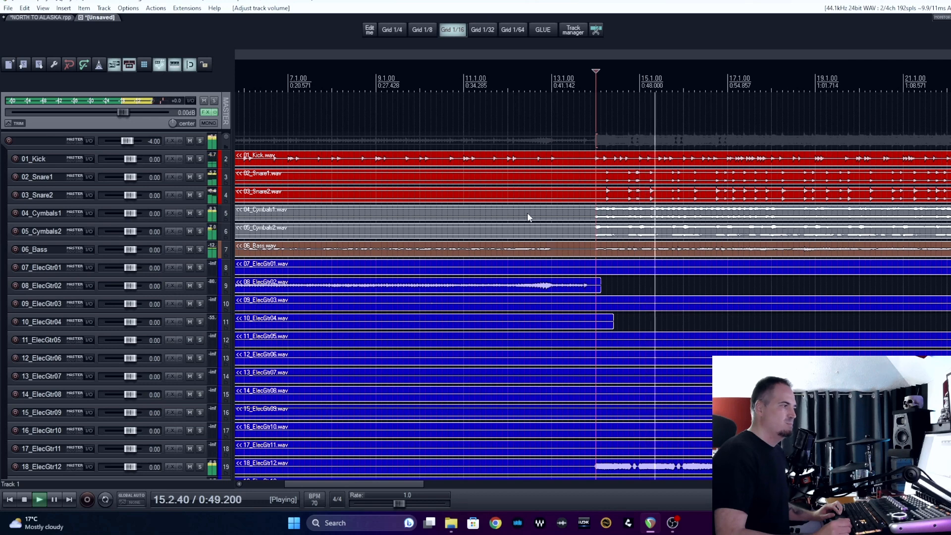
Stop the raw multitrack playback, switch to the NORTH TO ALASKA project and audition its mixed version from bar 14.
key("space")
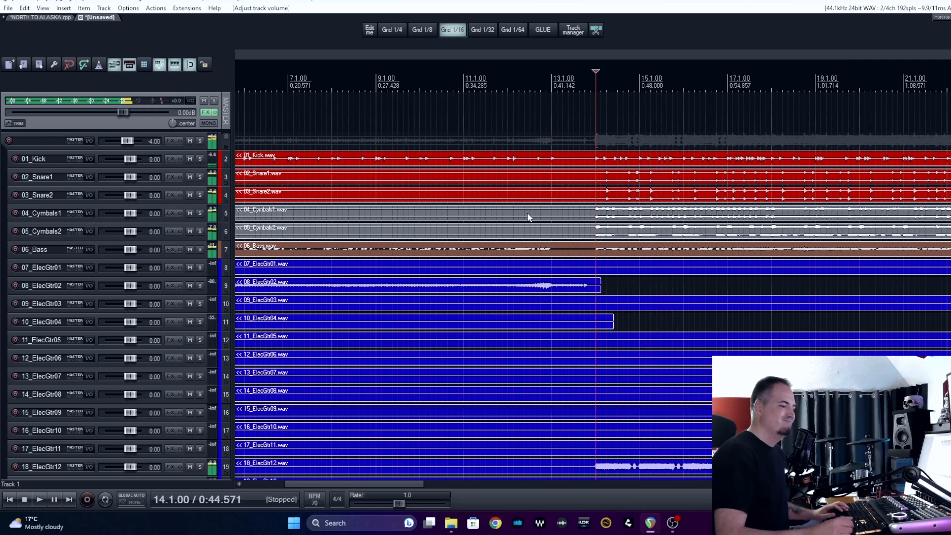
left_click(50, 18)
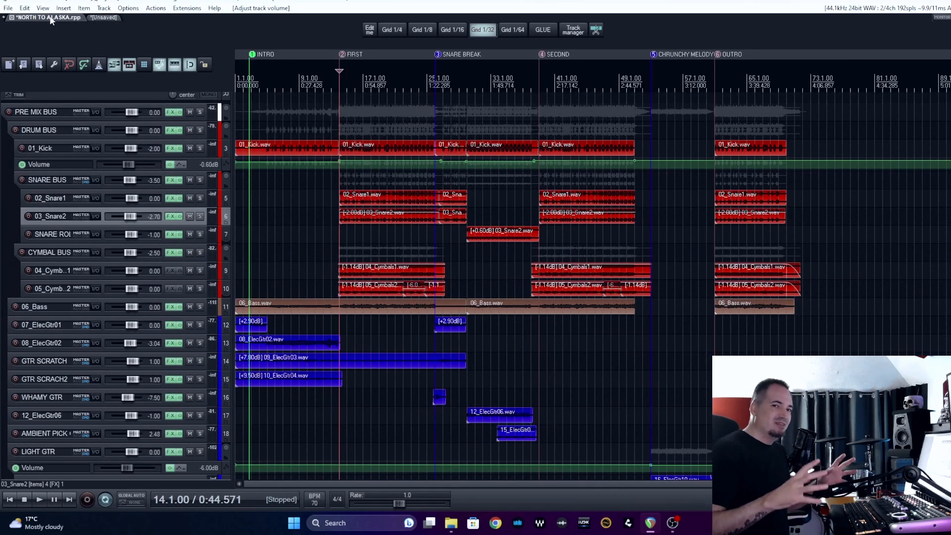
key("space")
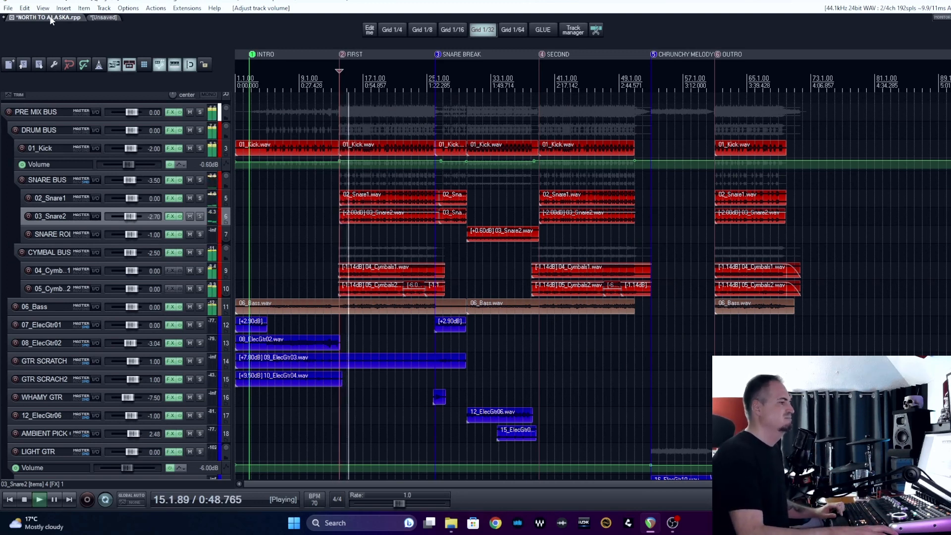
key("space")
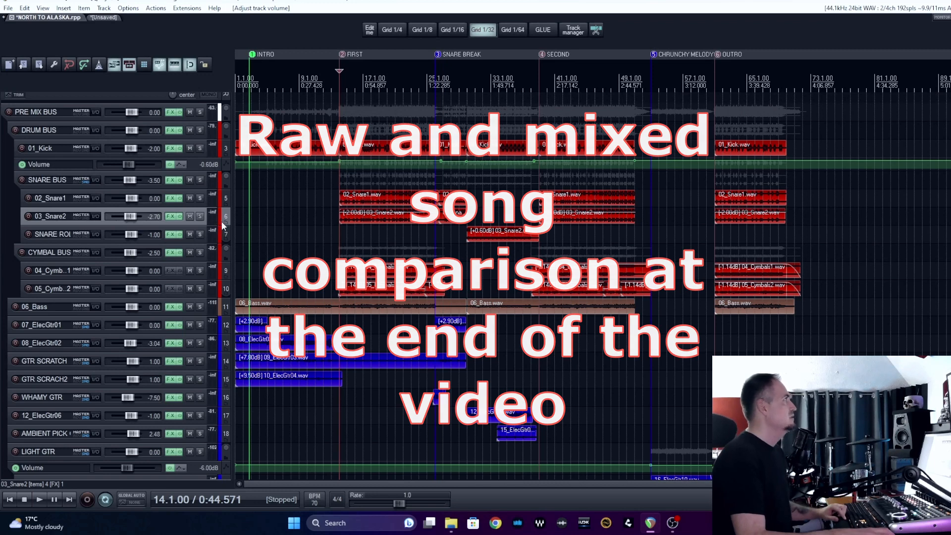
Look through the mixed project's full track list, from the PRE MIX BUS to the FX track.
scroll(224, 219, "up", 1)
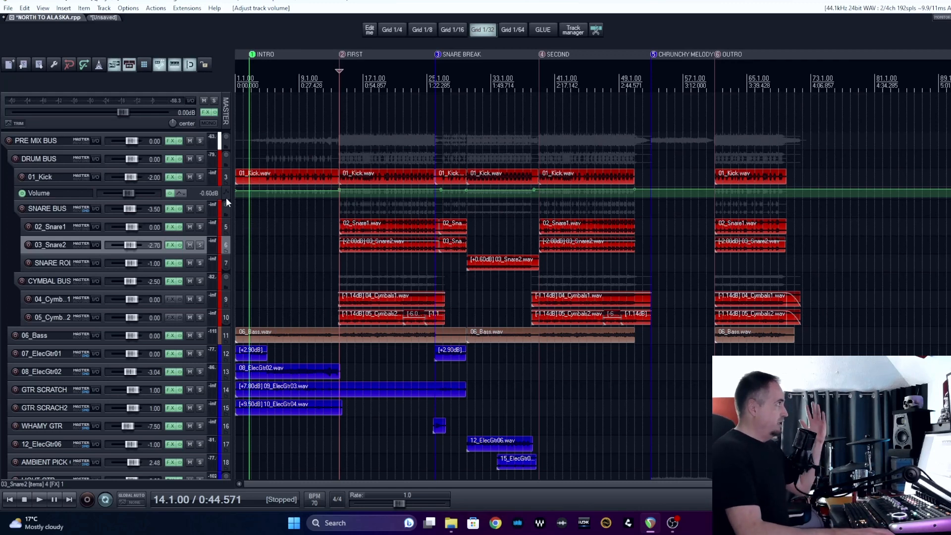
scroll(226, 197, "down", 12)
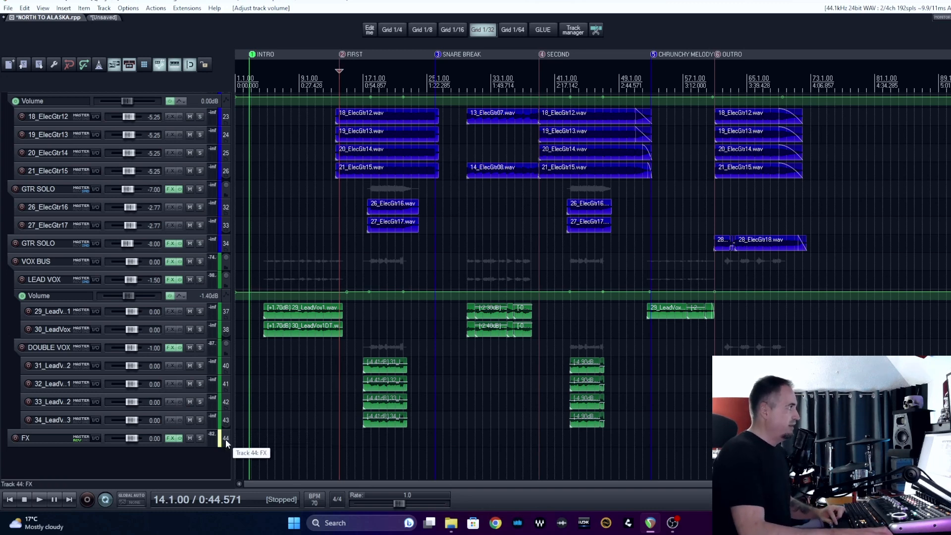
scroll(225, 439, "up", 3)
scroll(226, 438, "up", 8)
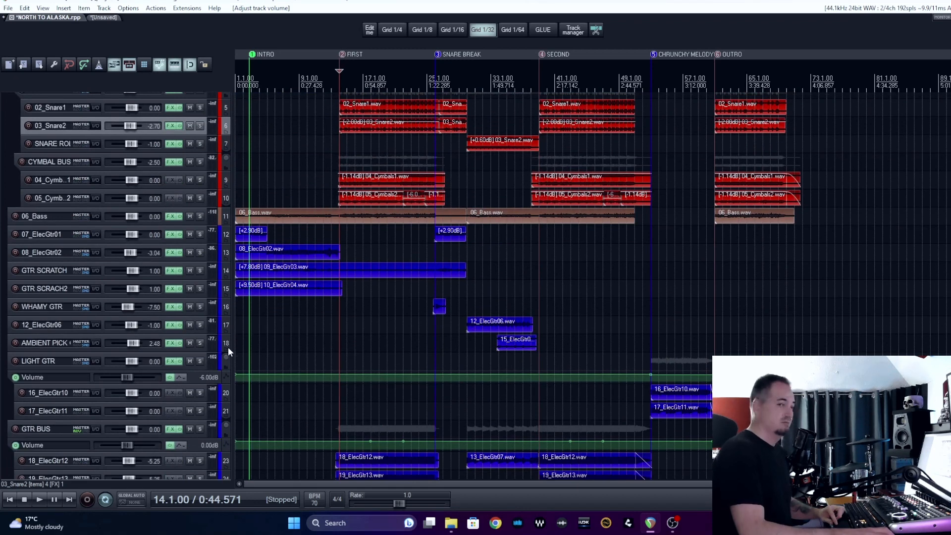
scroll(228, 346, "up", 4)
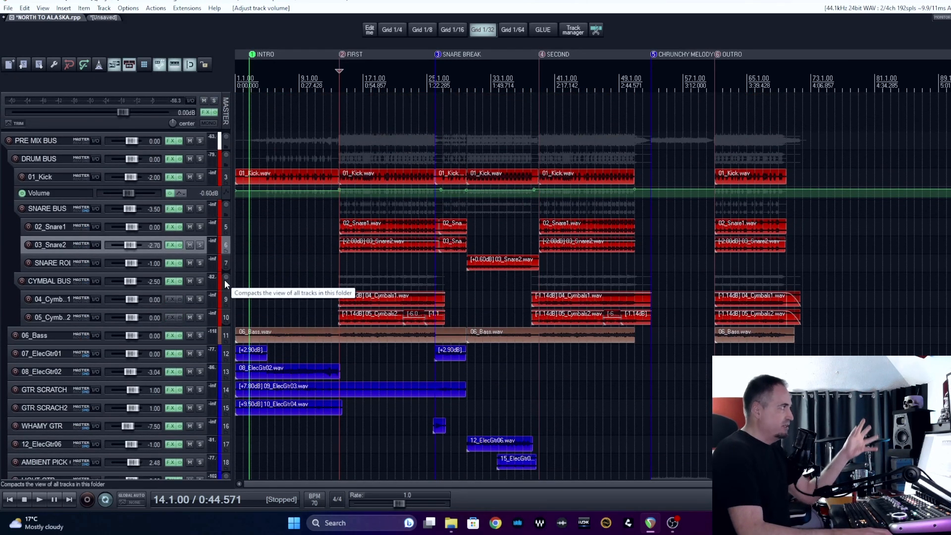
scroll(225, 278, "down", 5)
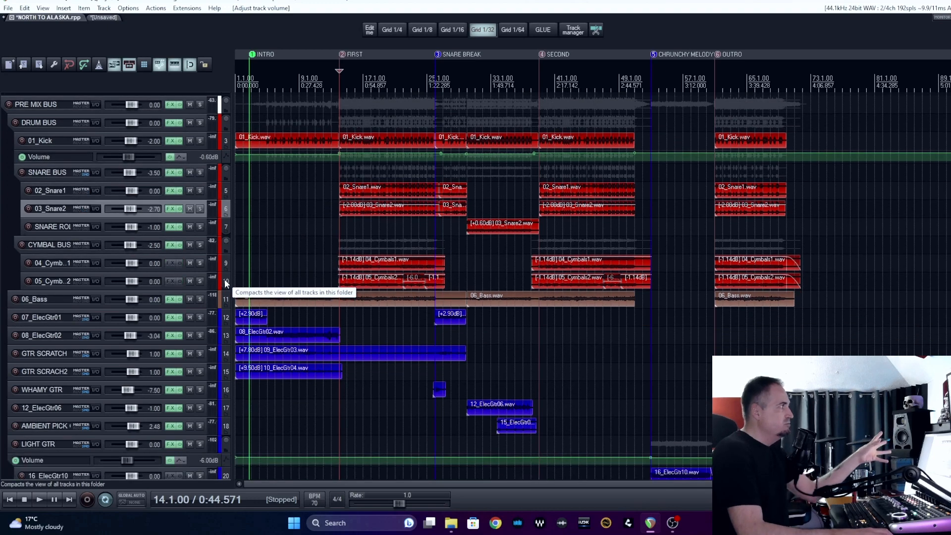
scroll(224, 279, "down", 3)
scroll(225, 278, "up", 3)
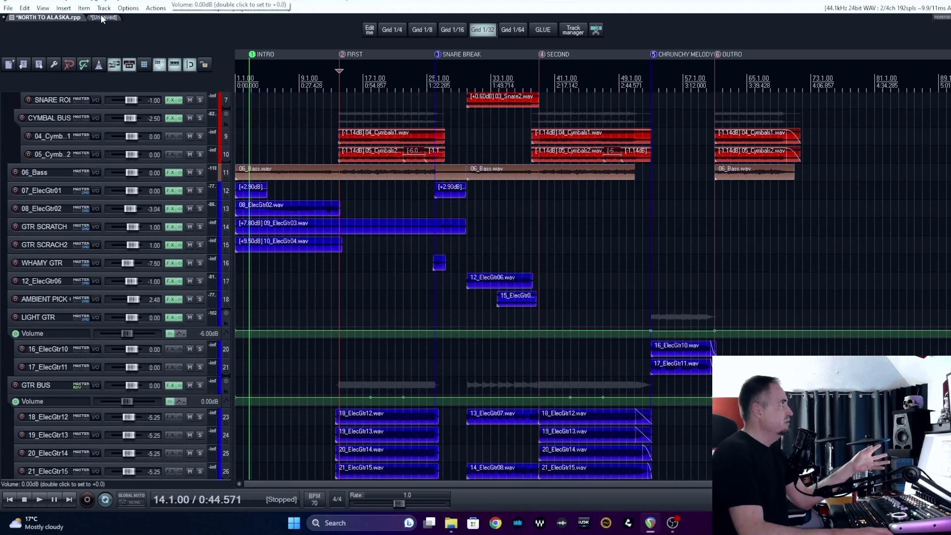
Switch to the unsaved raw project and examine its unedited drum, bass, guitar and vocal tracks over the whole song.
left_click(104, 17)
scroll(221, 291, "down", 7)
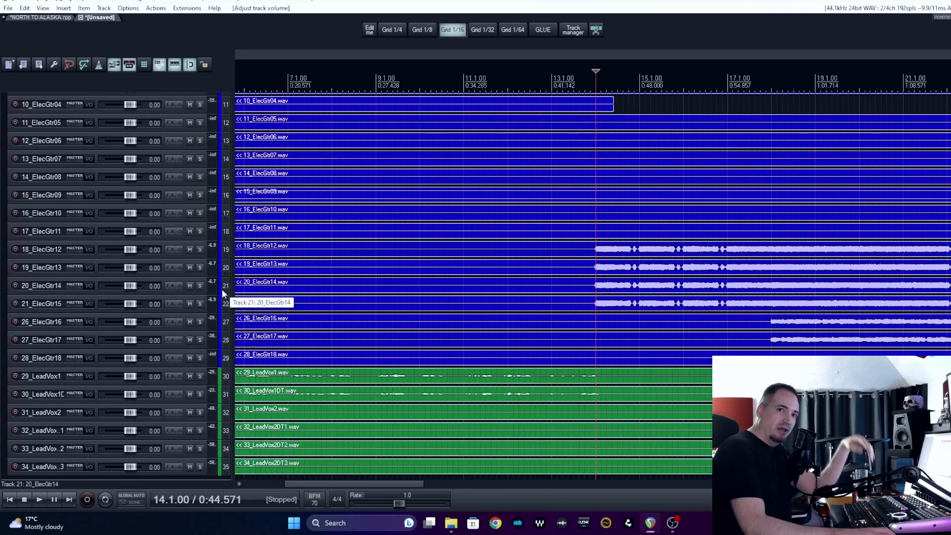
scroll(221, 289, "down", 1)
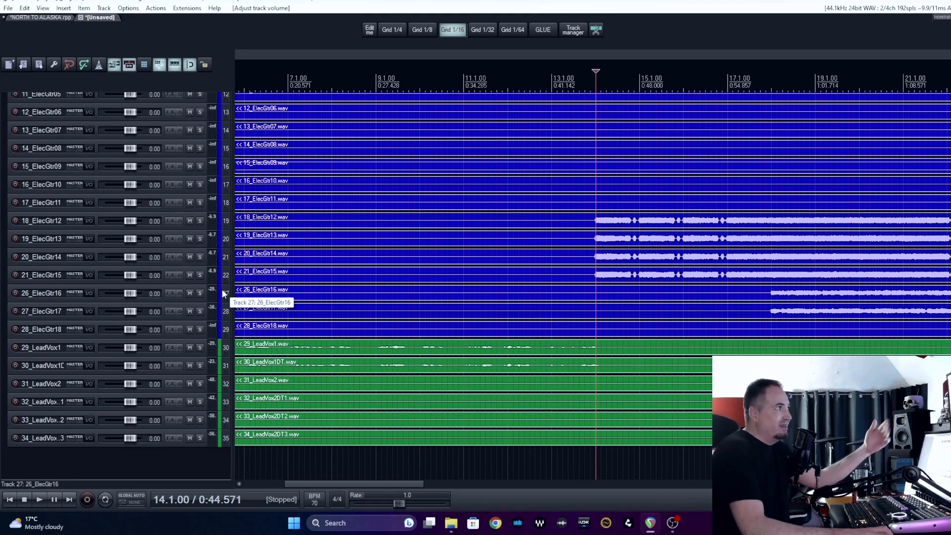
scroll(221, 290, "up", 8)
scroll(412, 331, "down", 5)
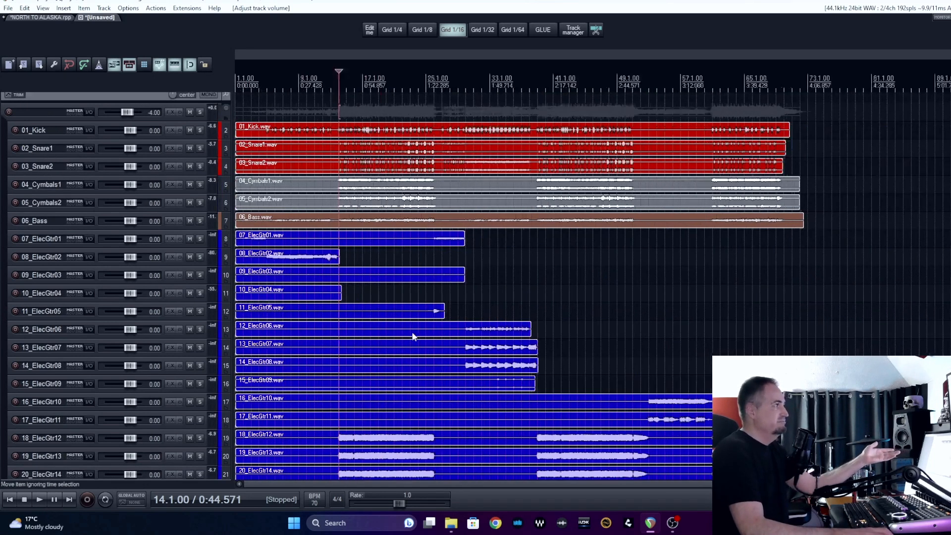
scroll(389, 336, "up", 2)
scroll(218, 333, "down", 6)
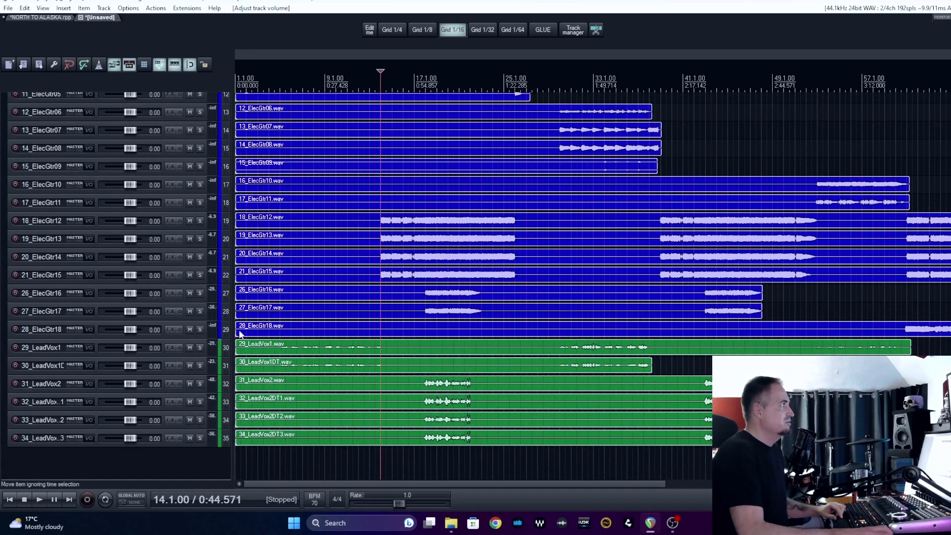
scroll(228, 328, "up", 6)
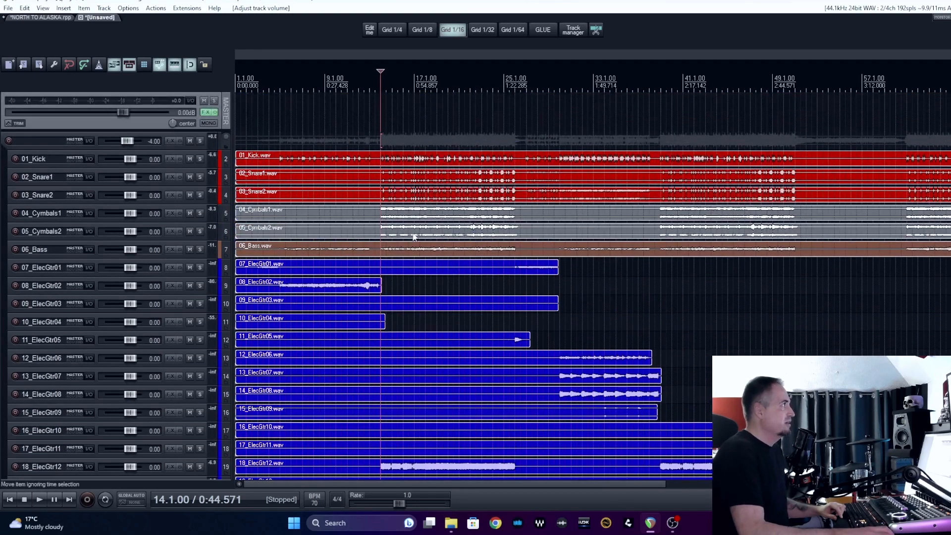
scroll(223, 334, "down", 3)
scroll(223, 336, "up", 2)
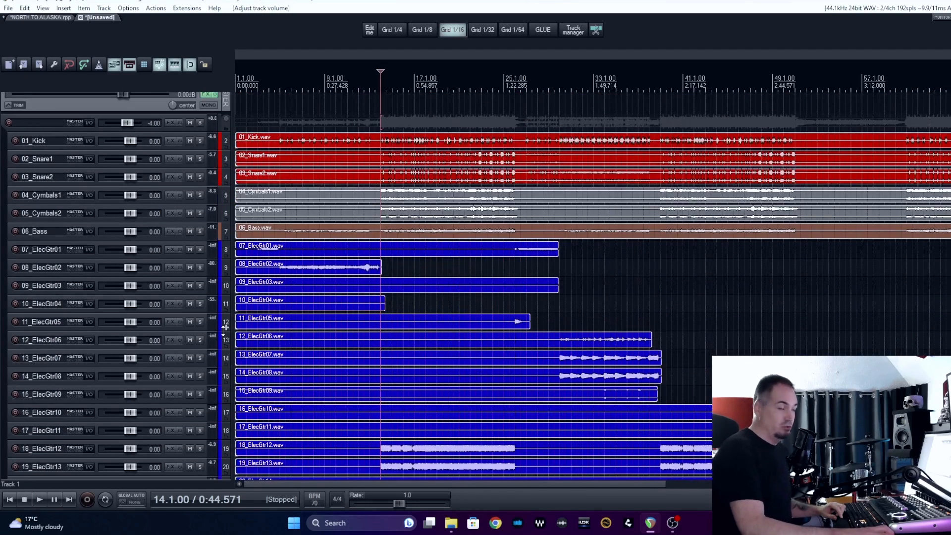
scroll(224, 329, "up", 1)
Return to the NORTH TO ALASKA project and examine how its tracks are trimmed, colored and grouped into buses.
left_click(51, 17)
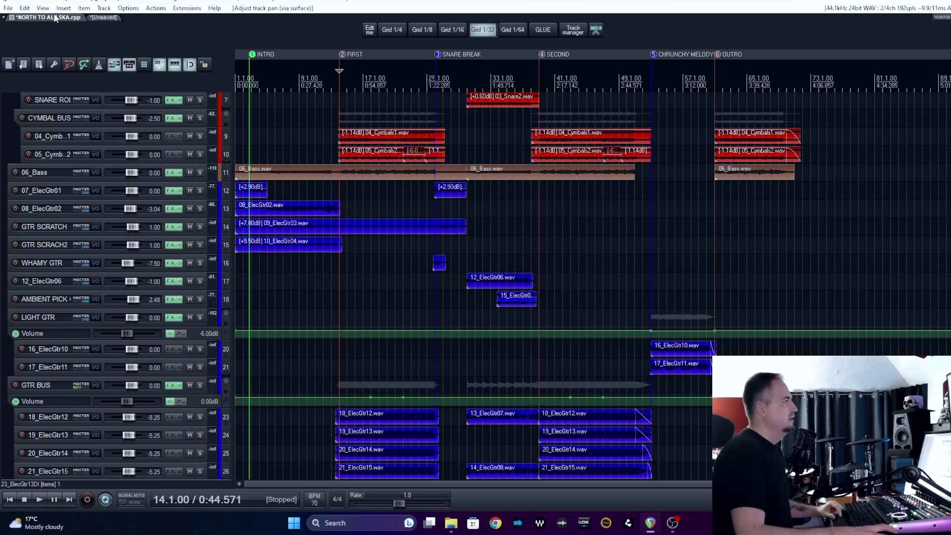
scroll(225, 198, "up", 5)
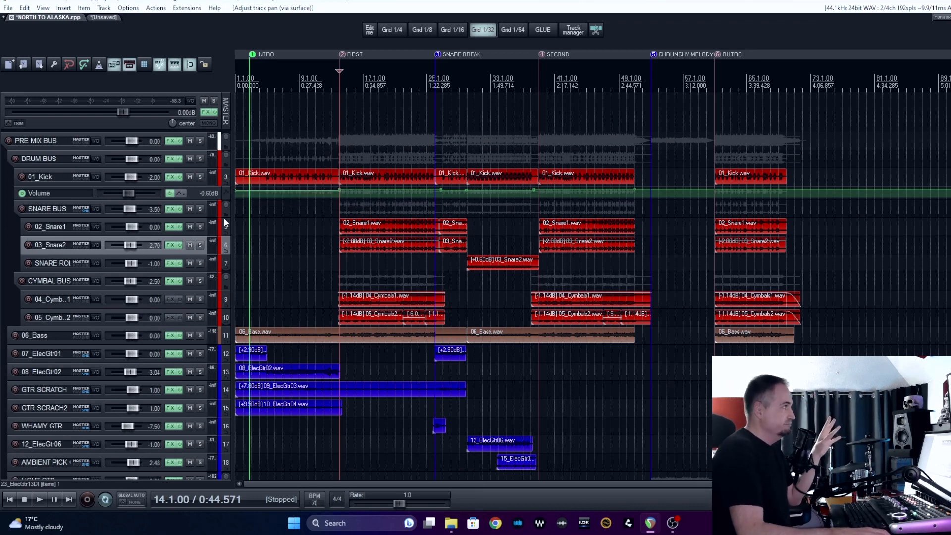
scroll(225, 223, "down", 2)
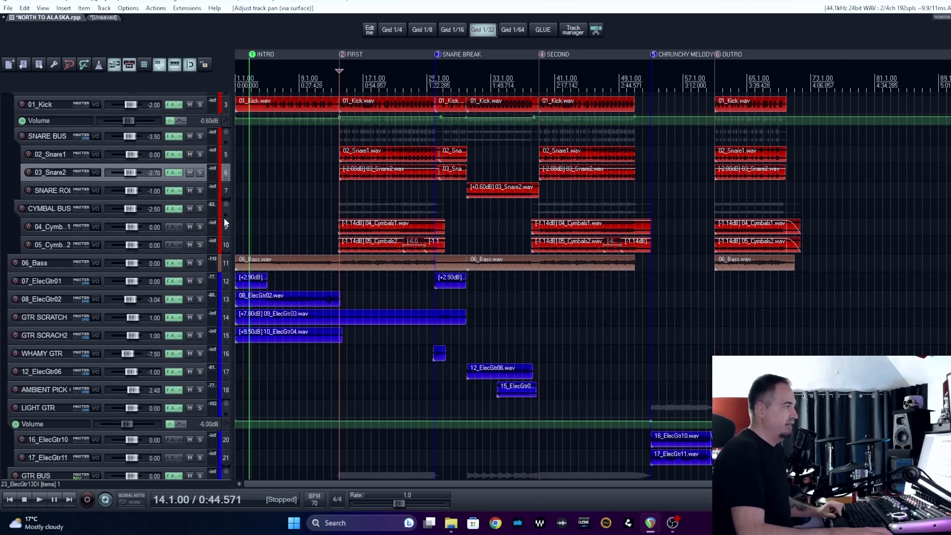
scroll(225, 223, "up", 1)
scroll(224, 223, "down", 3)
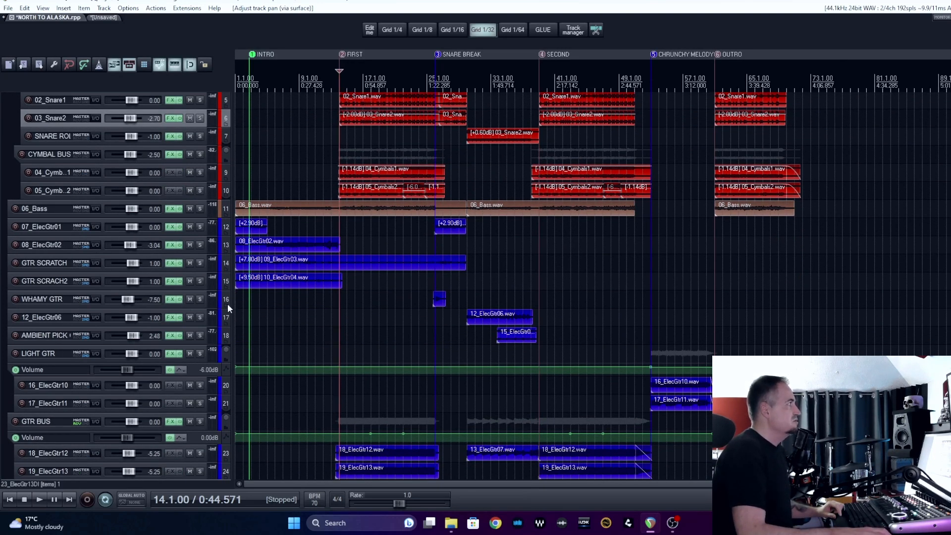
scroll(210, 229, "up", 2)
scroll(267, 226, "up", 5)
scroll(344, 236, "down", 5)
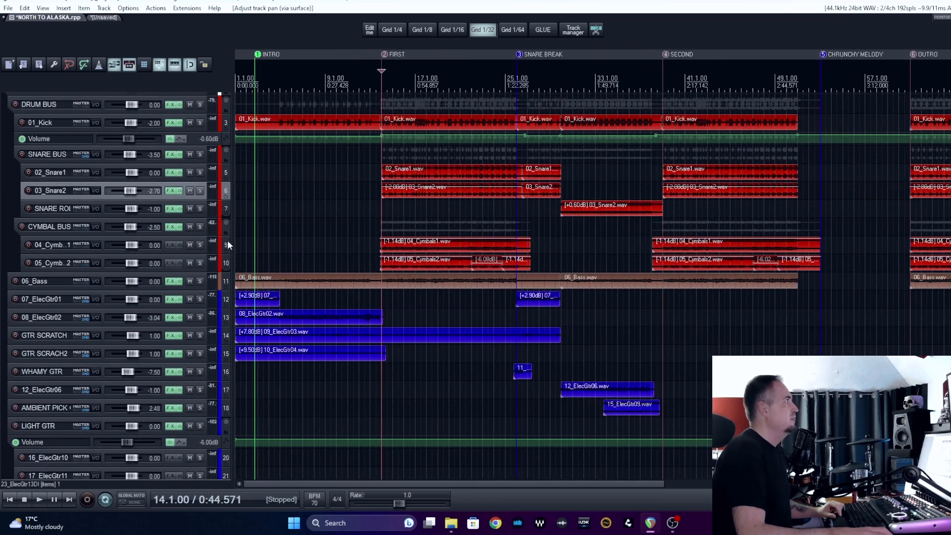
scroll(226, 243, "down", 11)
scroll(222, 247, "down", 2)
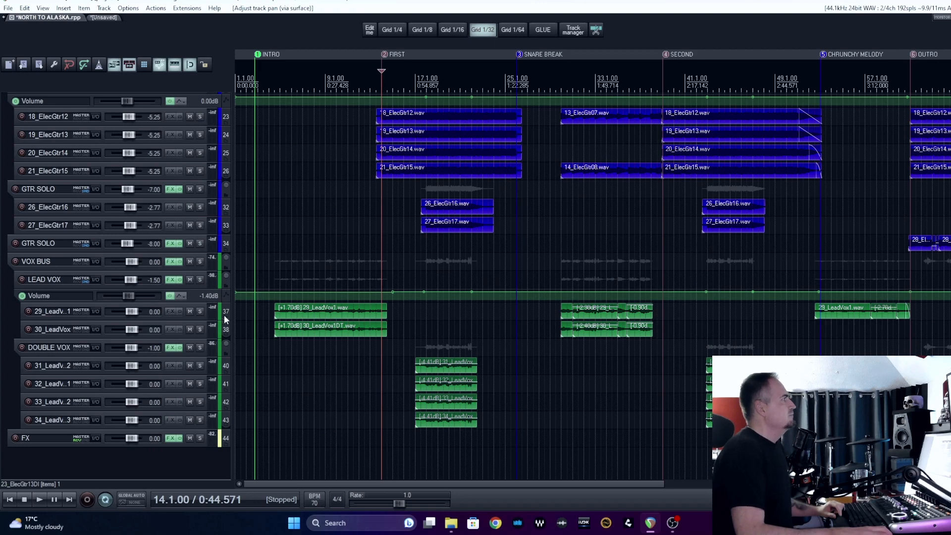
scroll(224, 325, "up", 8)
scroll(223, 325, "up", 6)
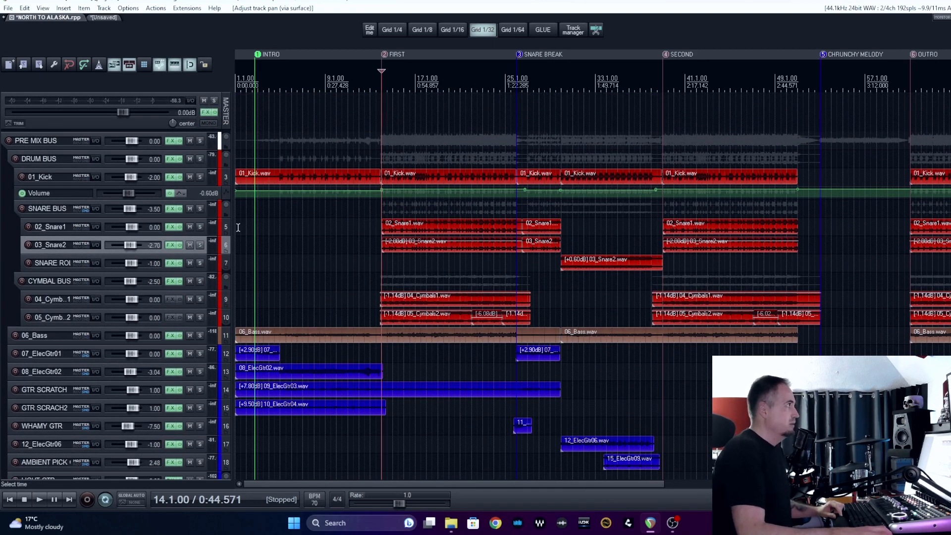
Review the mix's bass, guitar, solo, vocal and FX tracks against the song section markers.
scroll(227, 238, "down", 3)
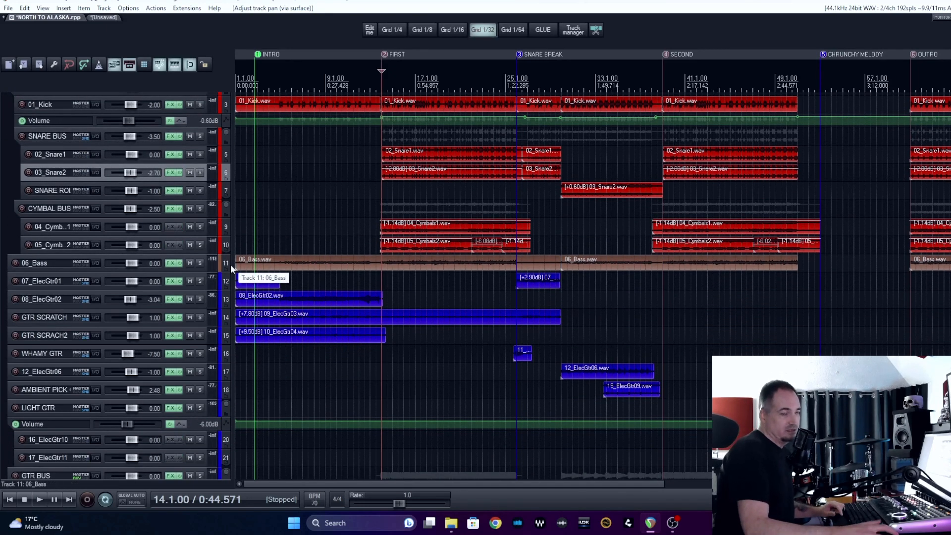
scroll(231, 263, "down", 1)
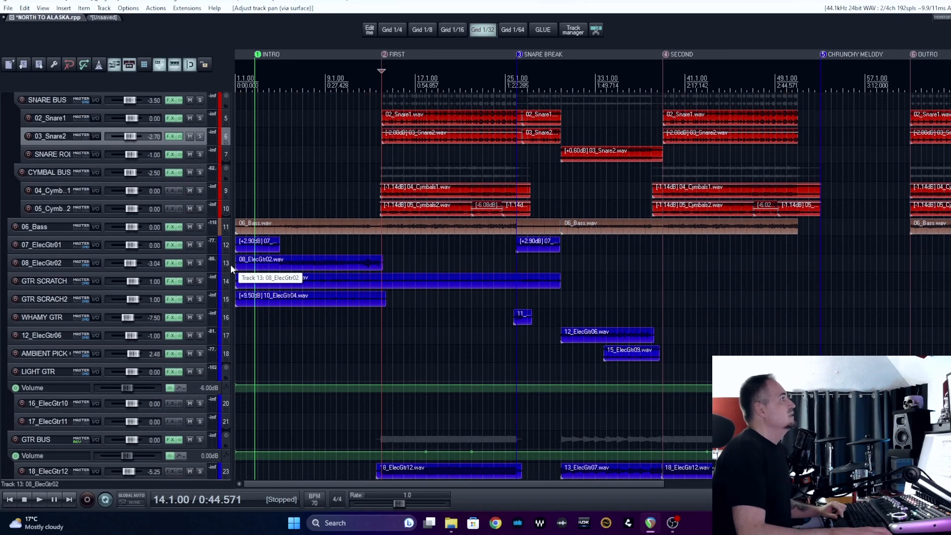
scroll(230, 264, "down", 6)
scroll(230, 265, "down", 4)
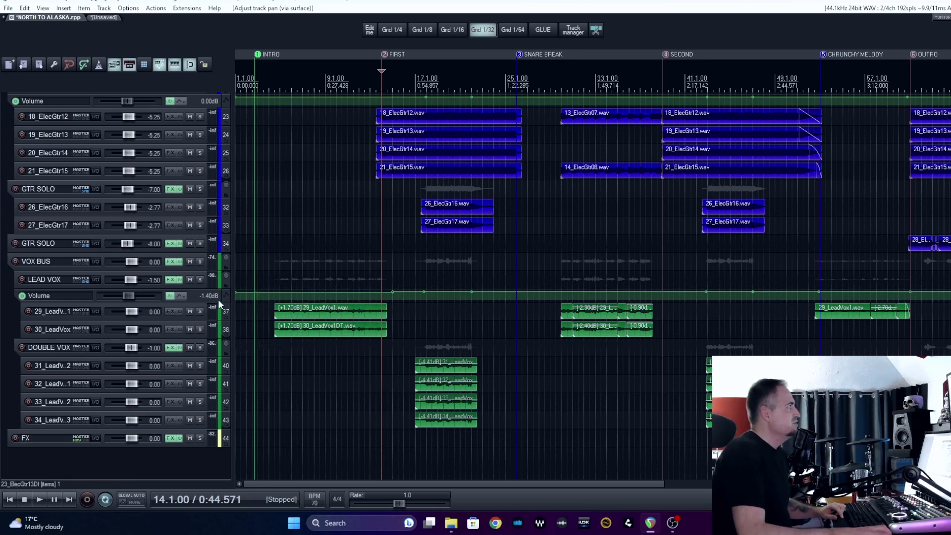
scroll(220, 297, "up", 3)
scroll(222, 296, "up", 2)
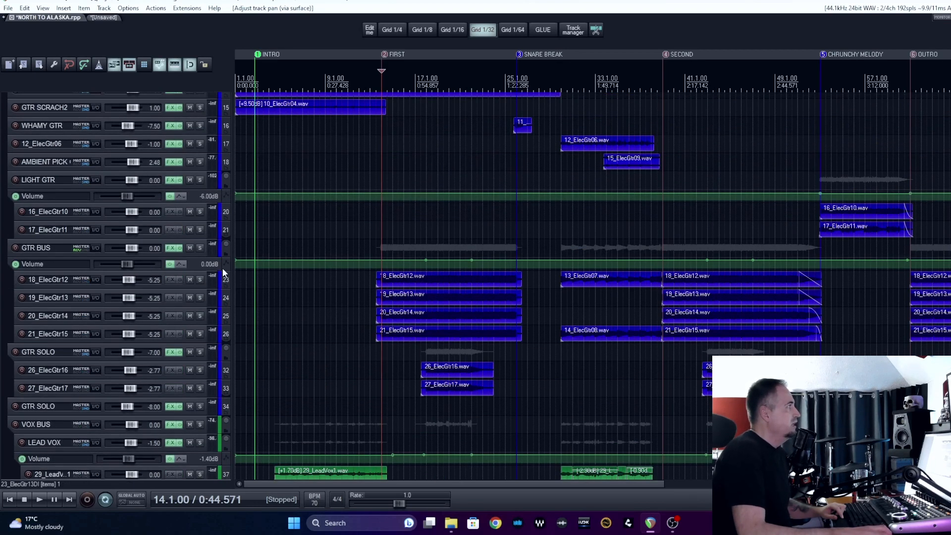
scroll(222, 272, "up", 6)
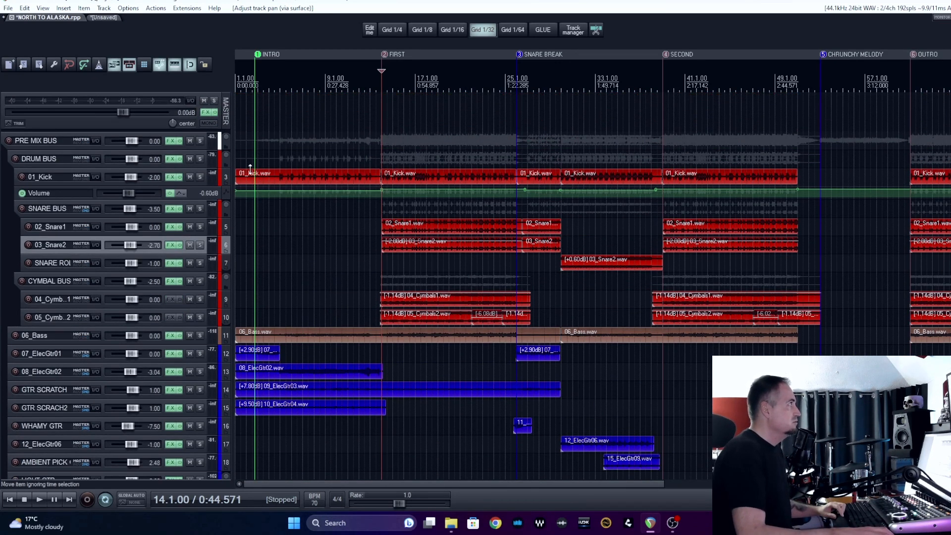
scroll(259, 313, "down", 10)
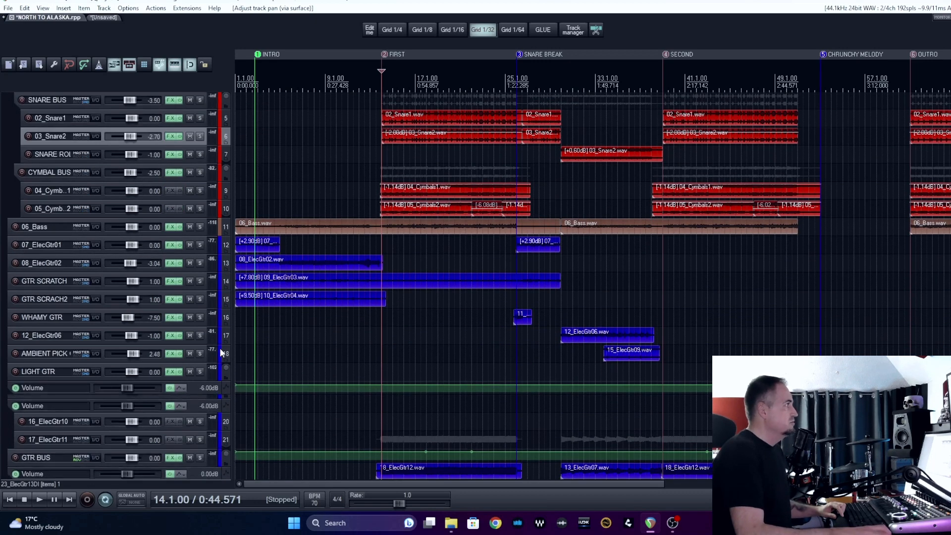
scroll(222, 314, "down", 10)
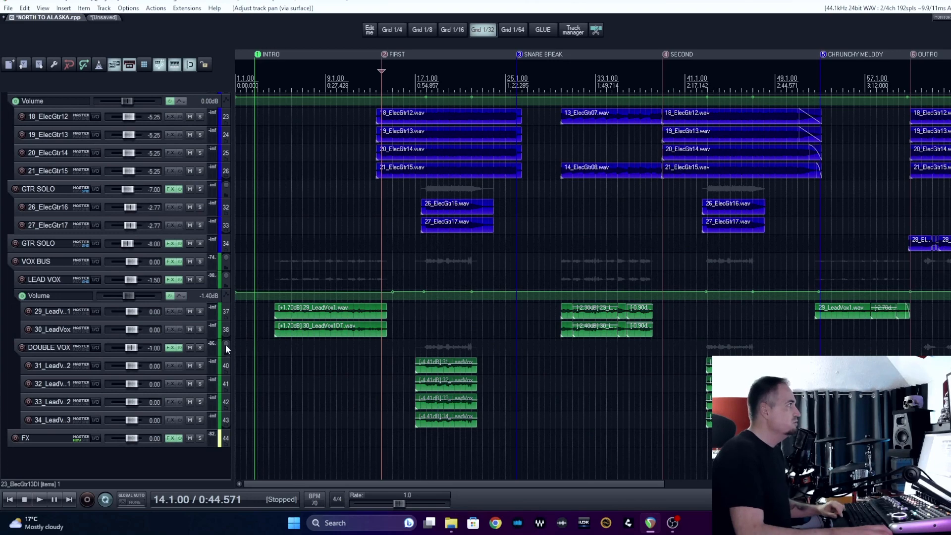
scroll(225, 345, "up", 10)
scroll(223, 353, "up", 10)
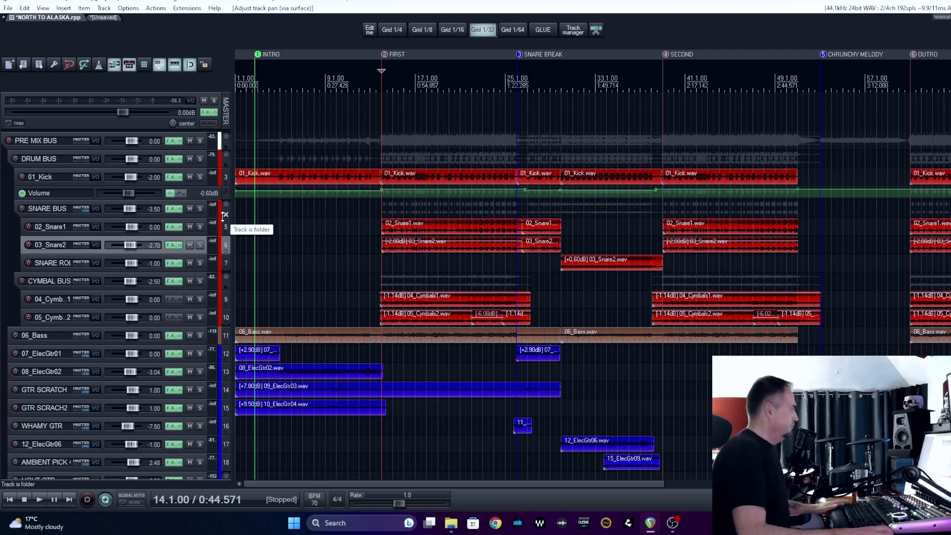
Enlarge the track heights and inspect the kick, snare and cymbal tracks inside the DRUM BUS.
scroll(223, 216, "up", 4)
scroll(230, 228, "up", 4)
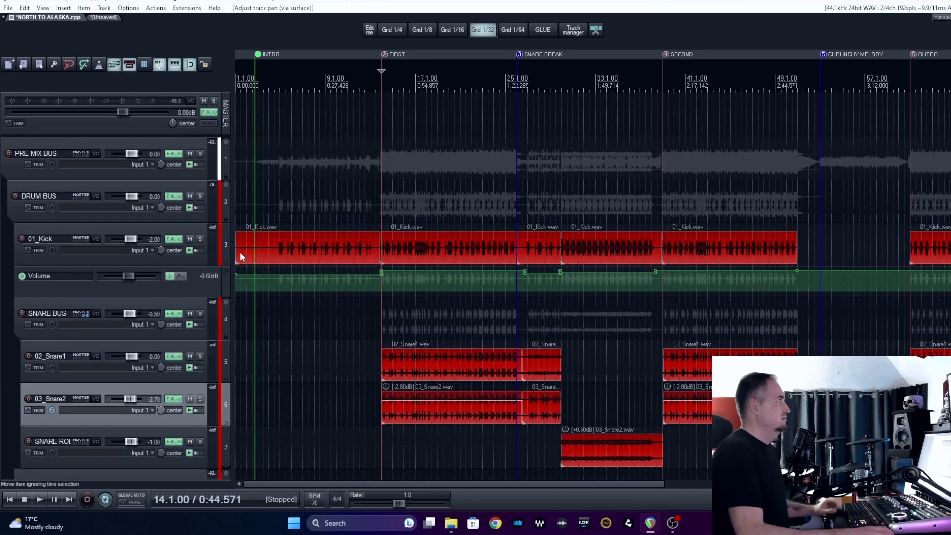
scroll(224, 255, "down", 2)
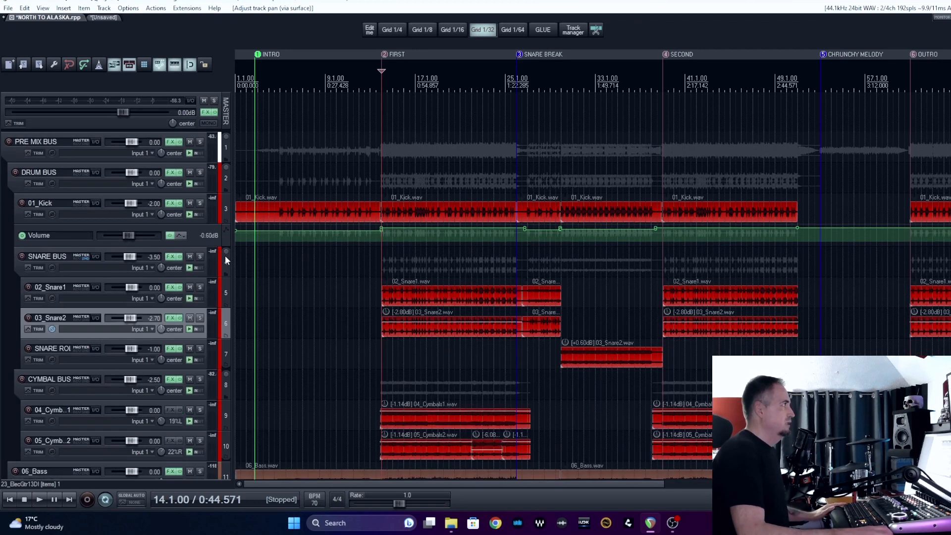
scroll(225, 252, "down", 2)
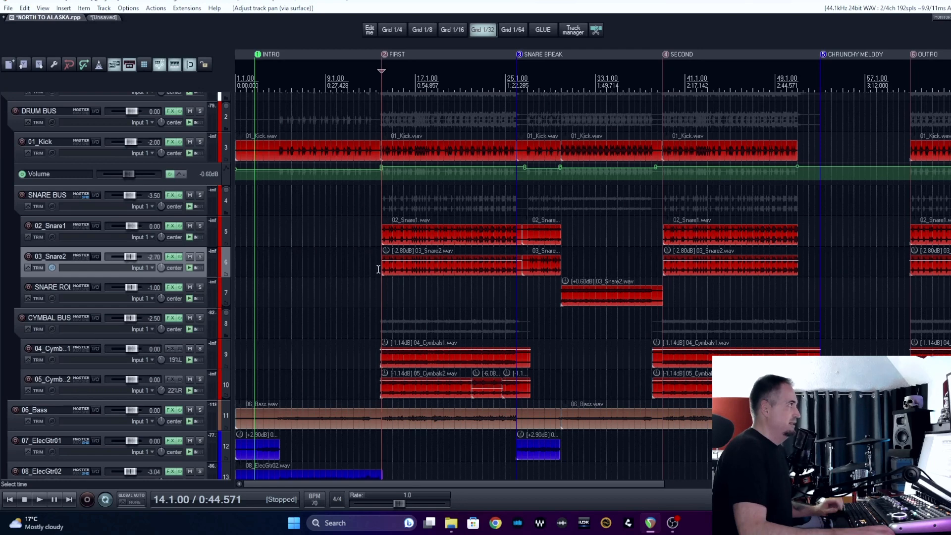
scroll(224, 283, "up", 2)
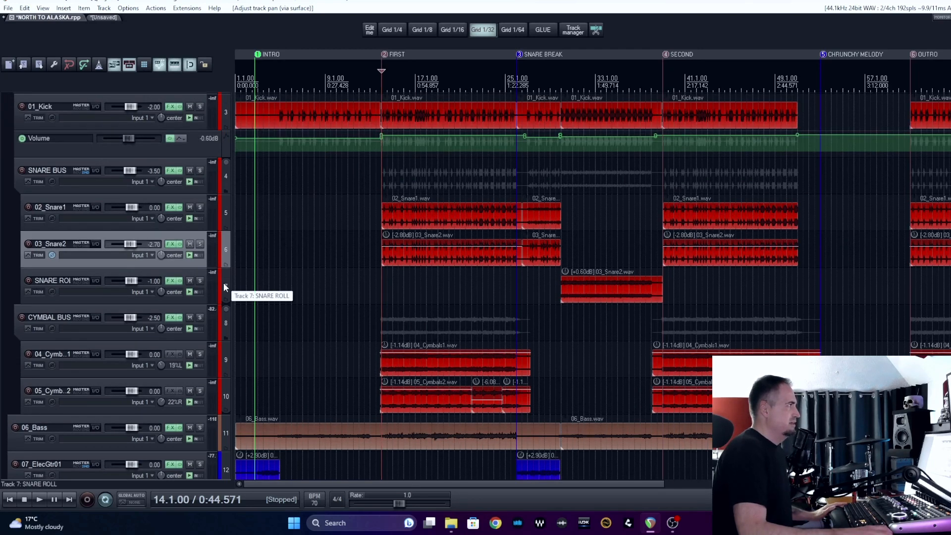
Review the DRUM BUS folder's kick, snare, snare roll and cymbal tracks across the song sections.
scroll(224, 283, "up", 2)
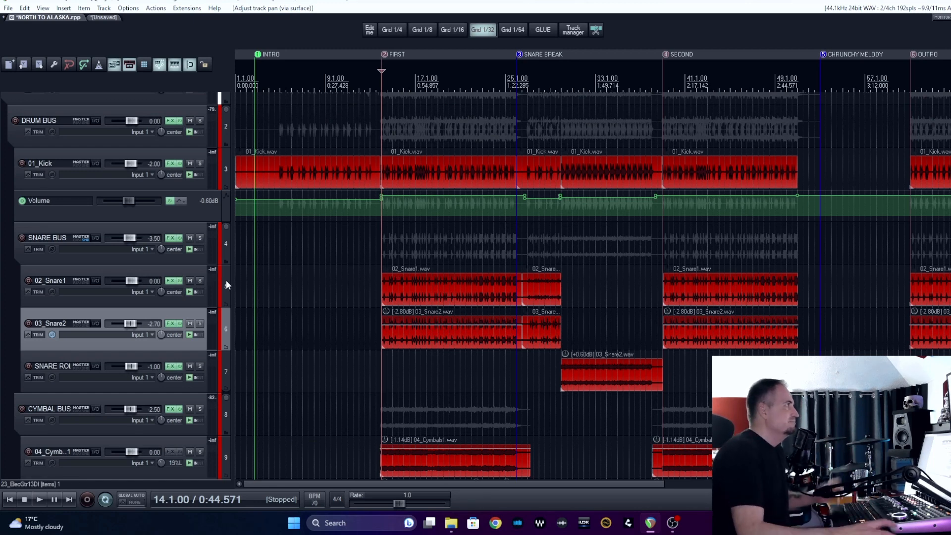
scroll(226, 281, "down", 5)
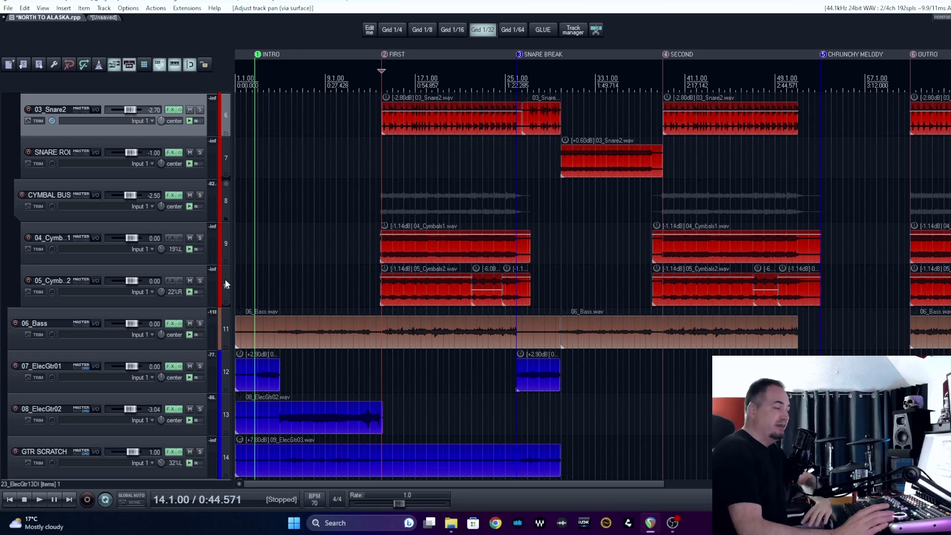
scroll(225, 278, "up", 6)
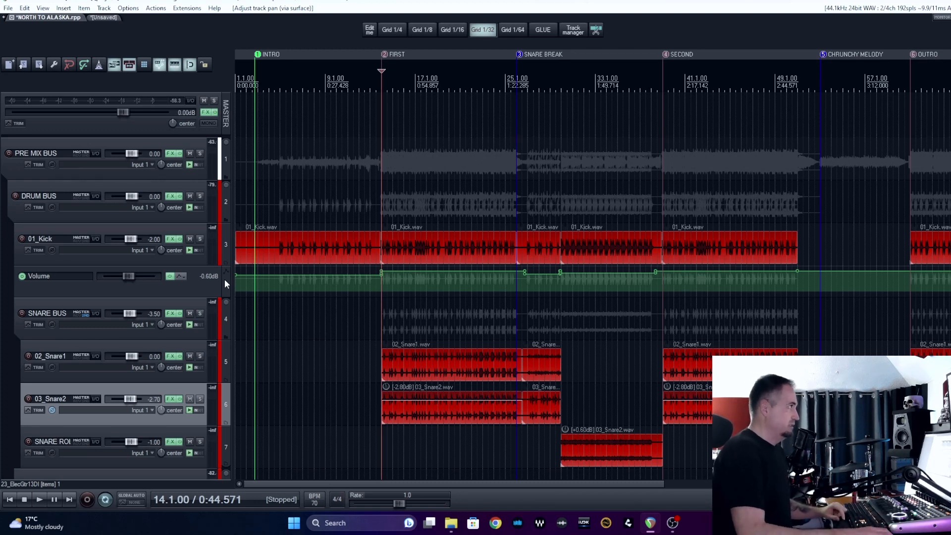
scroll(224, 279, "down", 5)
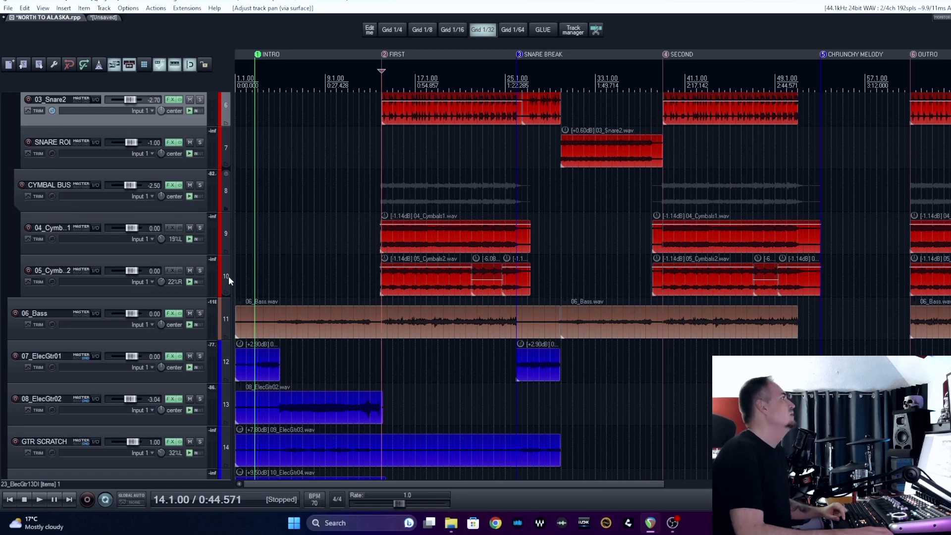
Examine the 06_Bass track and the guitar tracks, including the scratch, whammy, LIGHT GTR and GTR BUS parts.
scroll(222, 286, "down", 2)
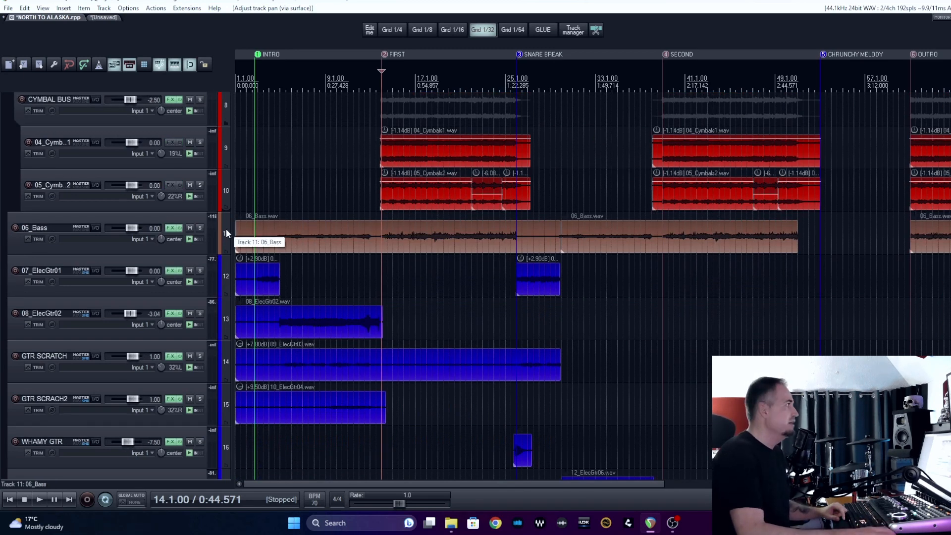
scroll(226, 230, "down", 2)
scroll(277, 274, "down", 5)
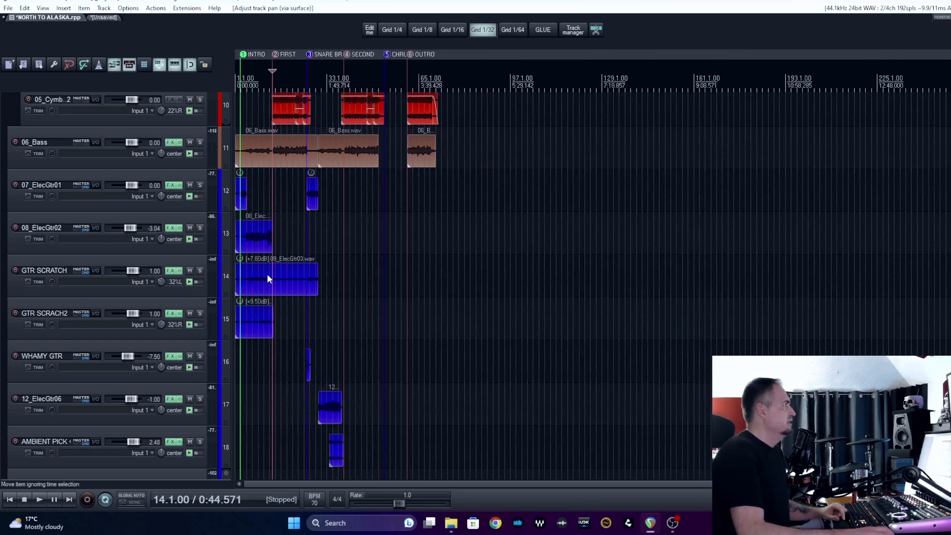
scroll(263, 280, "up", 5)
scroll(222, 289, "up", 3)
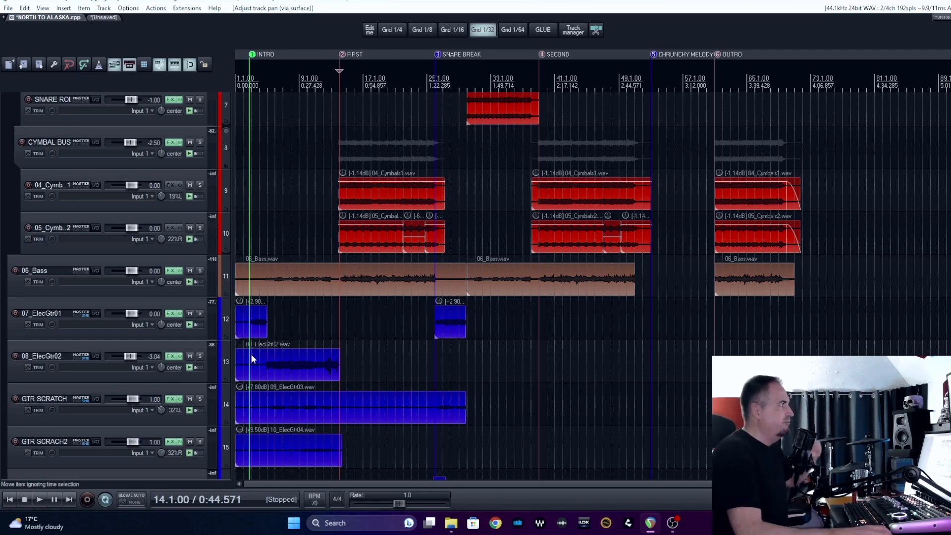
scroll(228, 356, "down", 4)
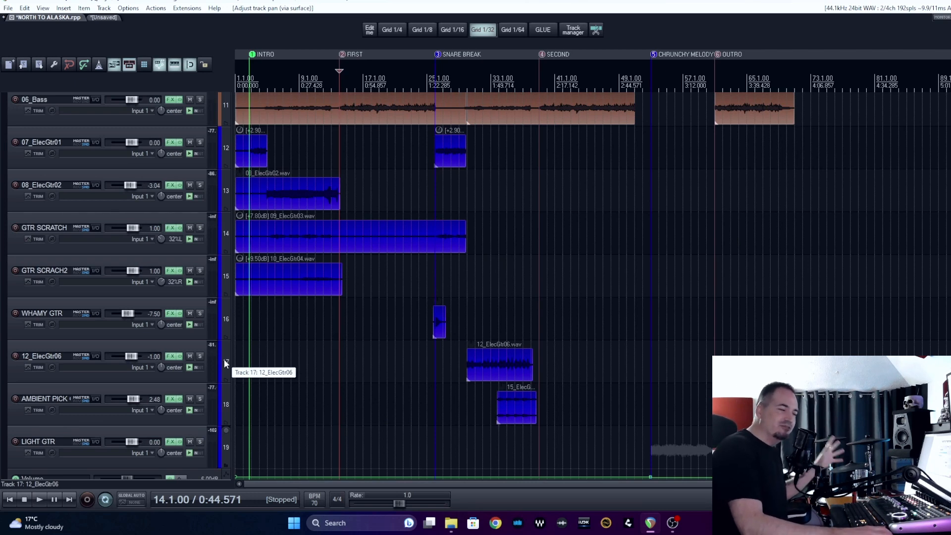
scroll(224, 364, "down", 1)
scroll(225, 362, "down", 3)
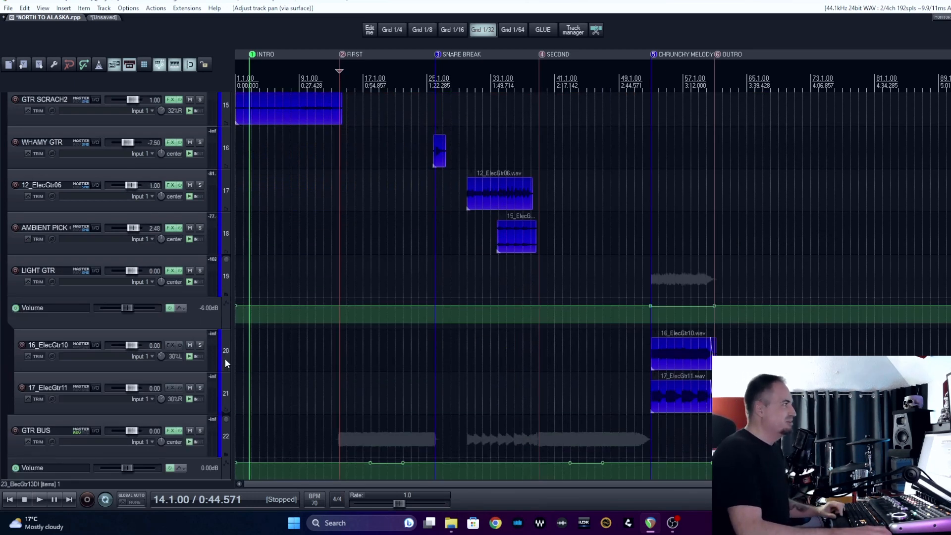
scroll(225, 358, "down", 5)
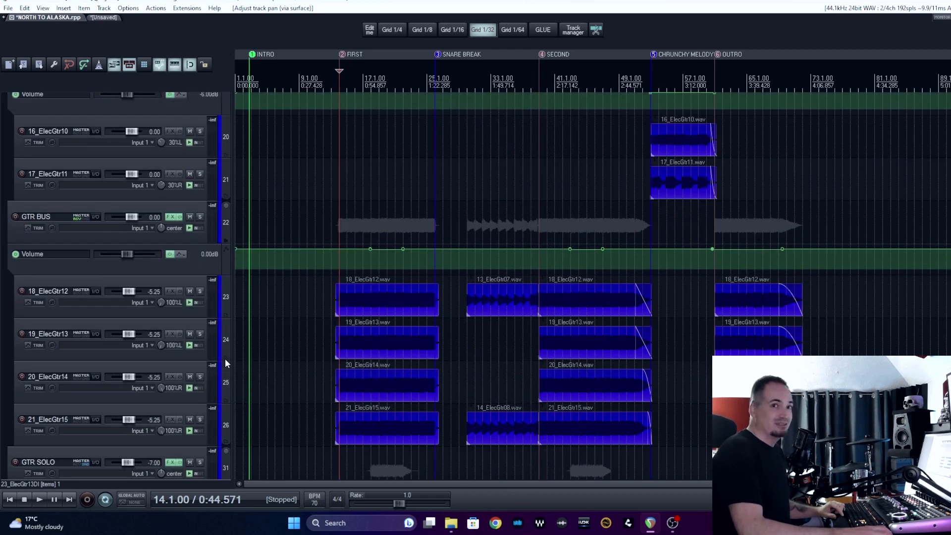
Examine the lead and double vocals inside the VOX BUS and the FX track, and return to the first tracks.
scroll(224, 359, "down", 10)
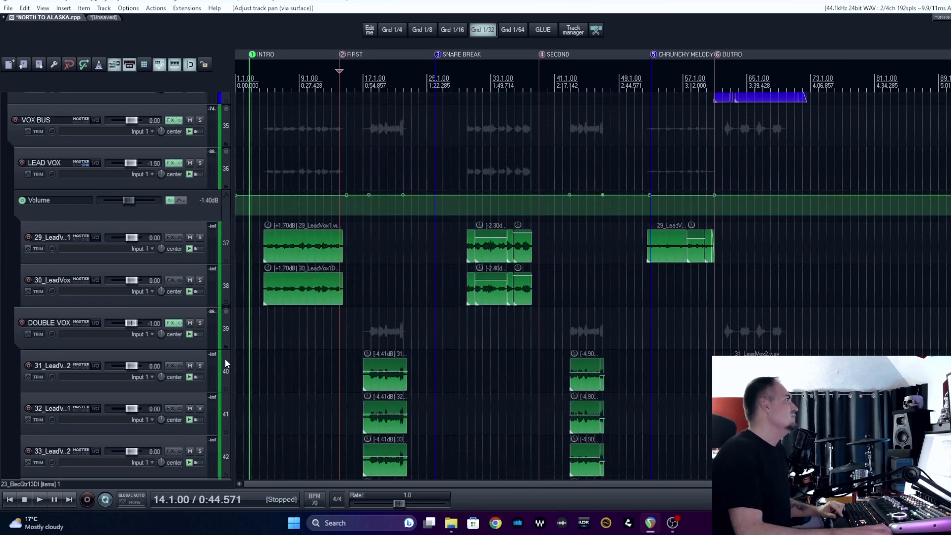
scroll(224, 358, "down", 3)
scroll(225, 358, "up", 2)
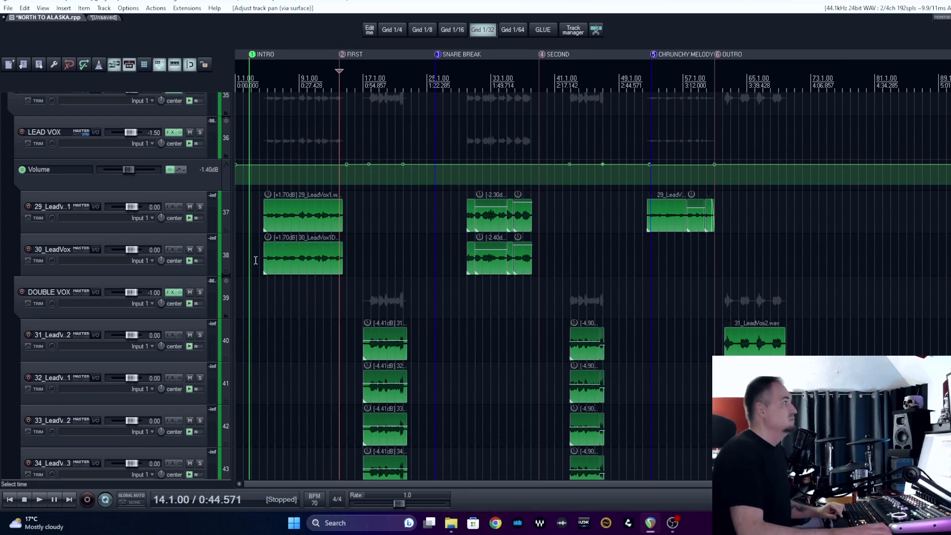
scroll(227, 347, "down", 1)
scroll(227, 344, "down", 1)
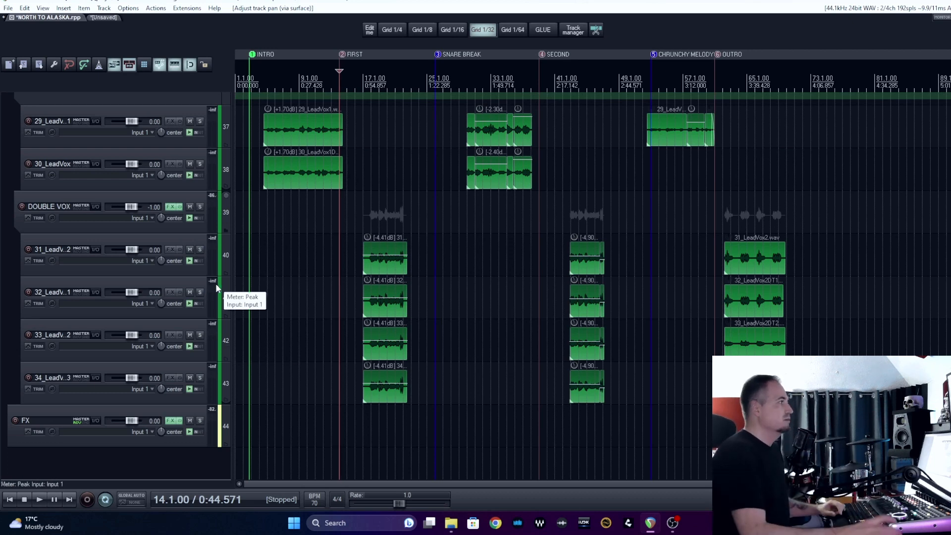
scroll(228, 270, "up", 10)
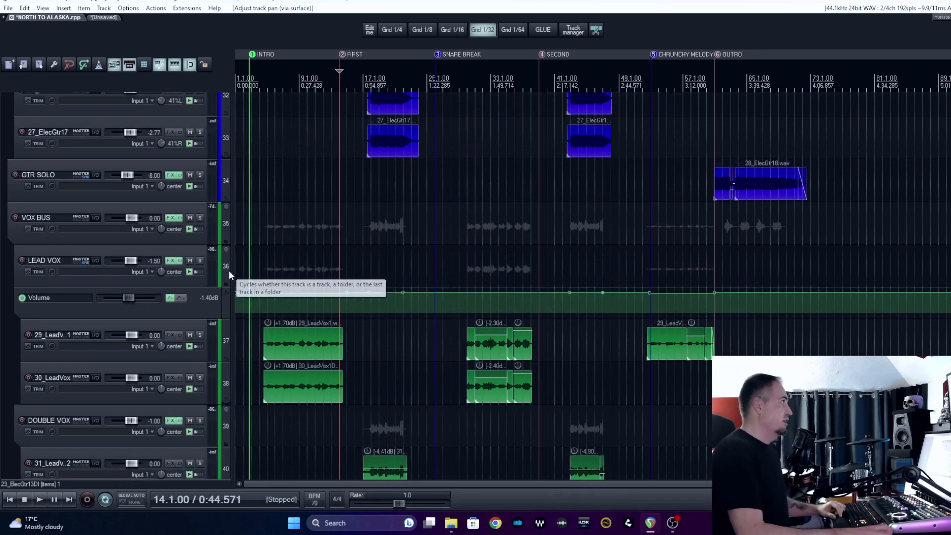
scroll(229, 269, "up", 10)
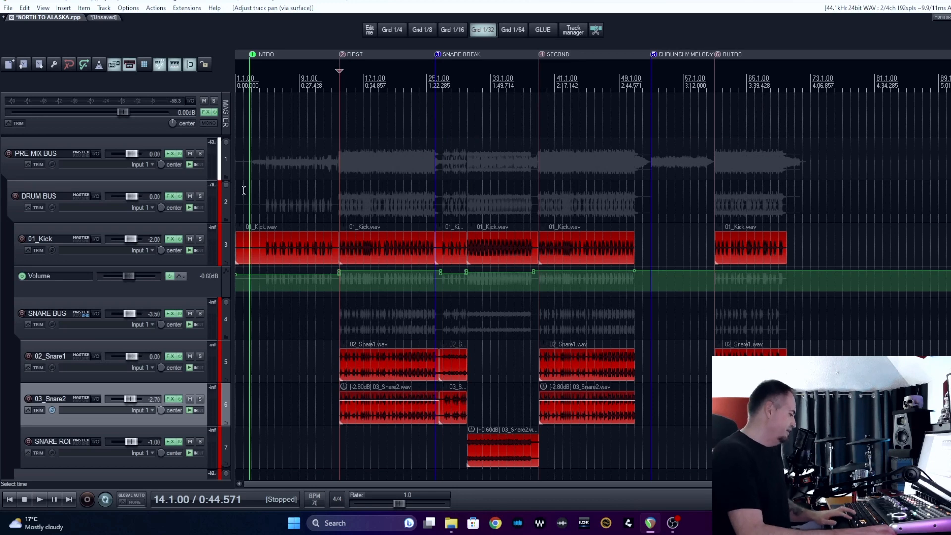
Open the mixer and survey the channel strips, inserts and FX sends from the drums through the guitars.
key("ctrl+m")
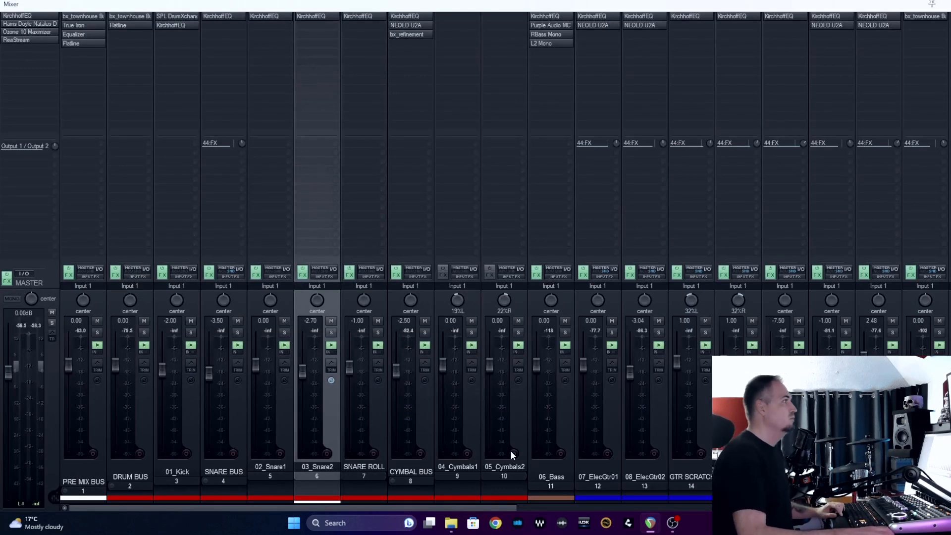
scroll(525, 480, "right", 9)
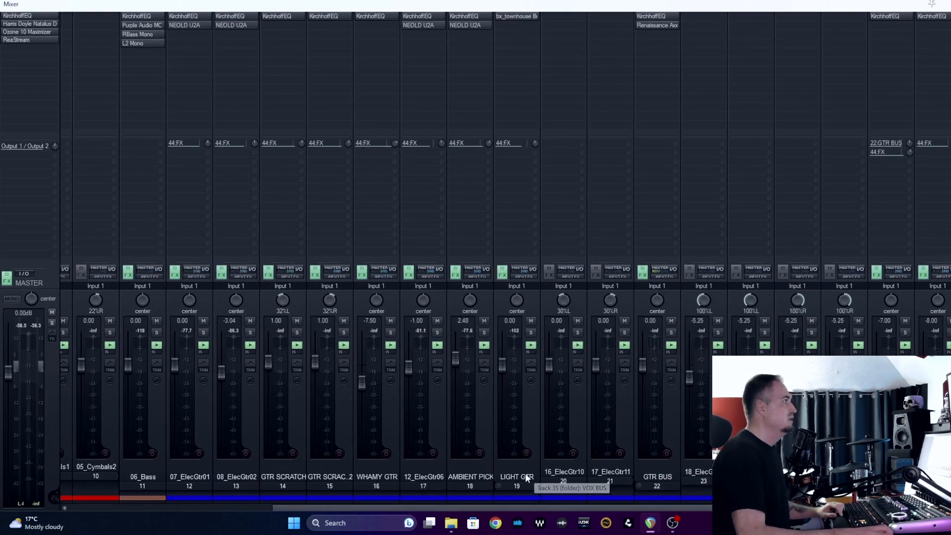
scroll(525, 473, "left", 9)
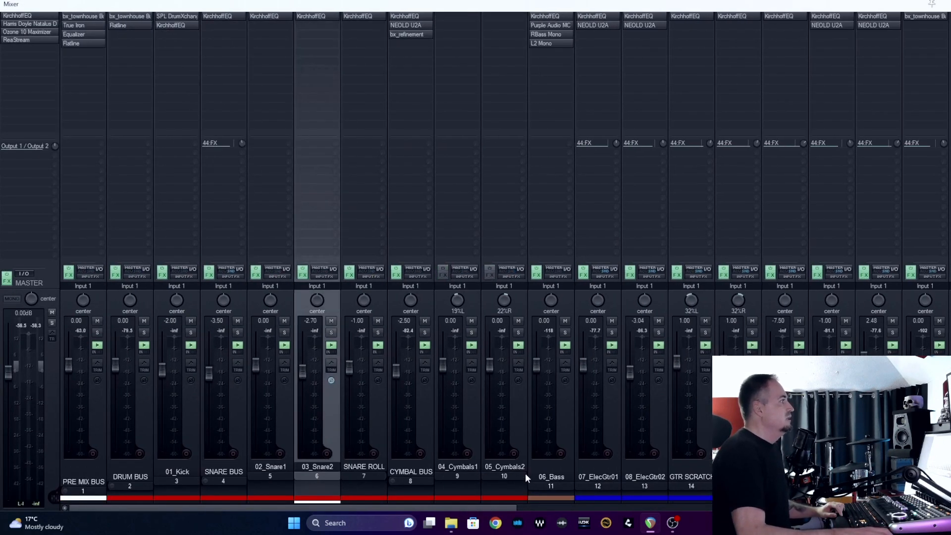
Inspect the bx_townhouse Buss Compressor on the DRUM BUS and play the song briefly to check its compression.
left_click(143, 300)
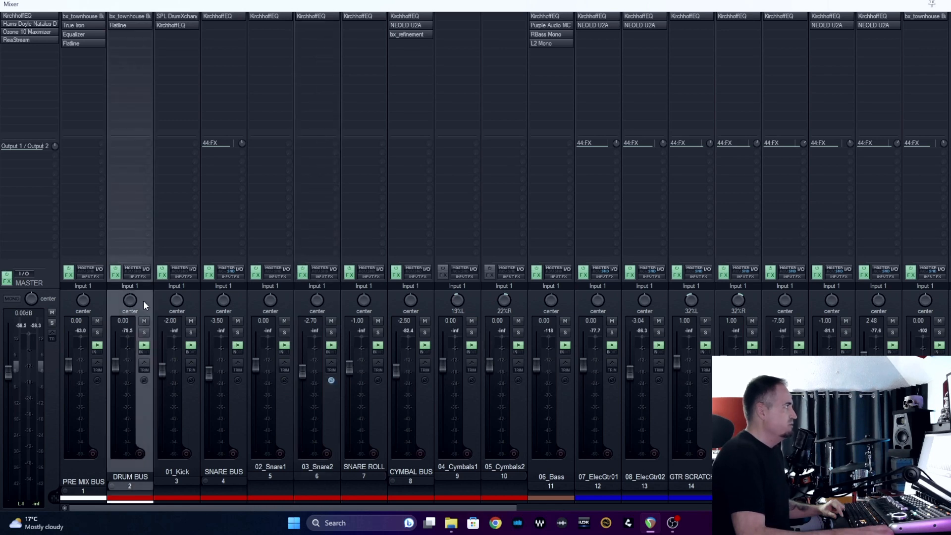
left_click(127, 18)
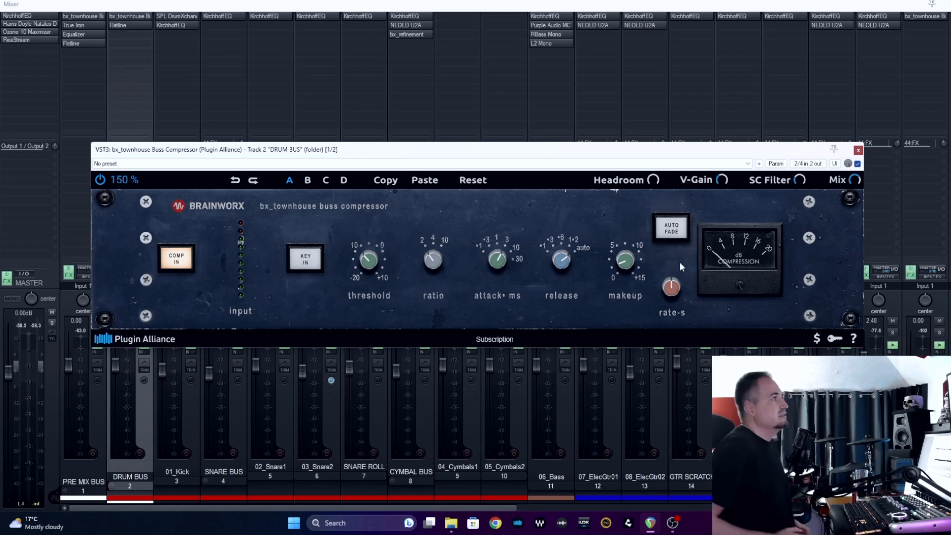
key("space")
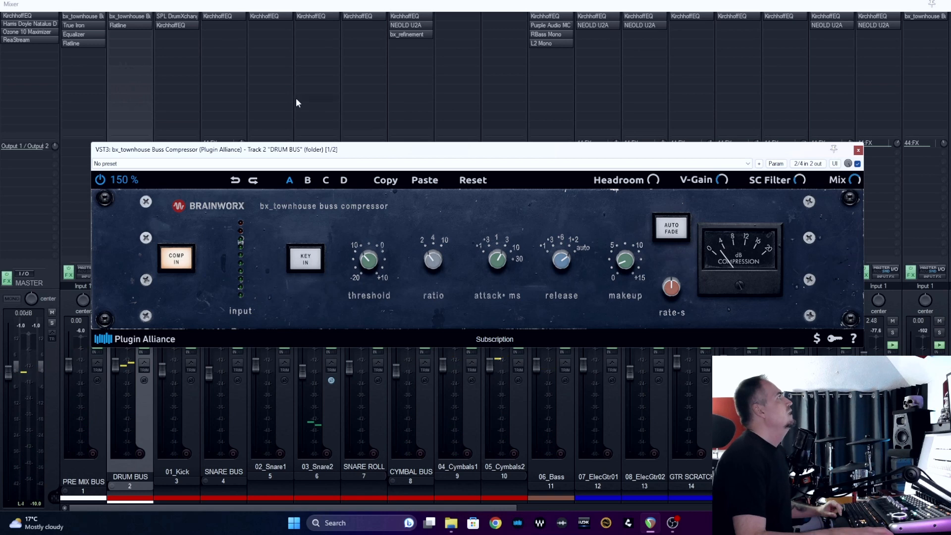
left_click(856, 150)
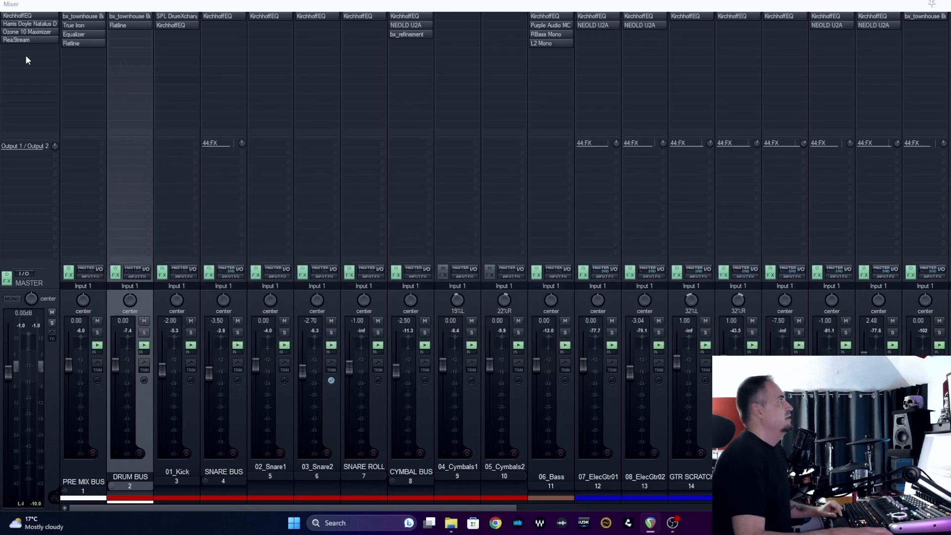
Inspect the Flatline plugin on the DRUM BUS and revisit the bus compressor's settings, closing both windows.
left_click(124, 25)
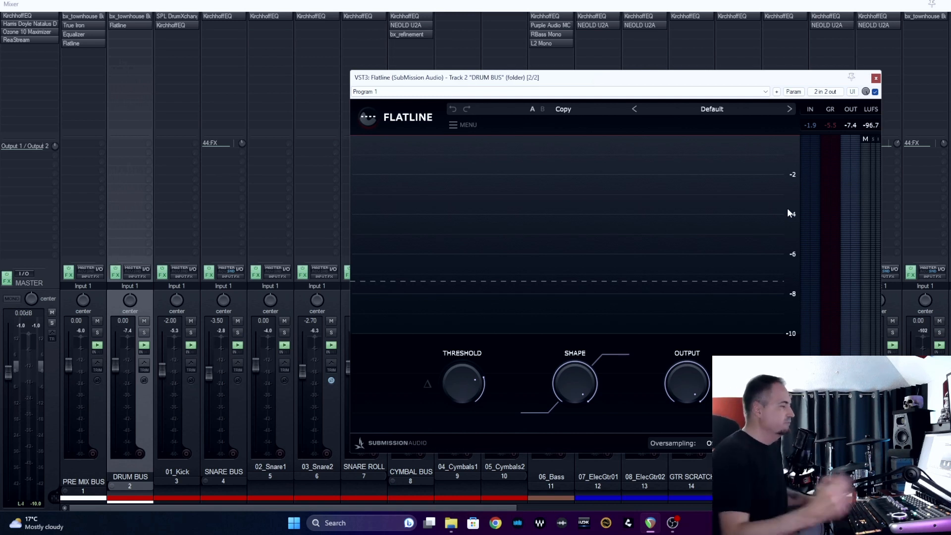
left_click(875, 78)
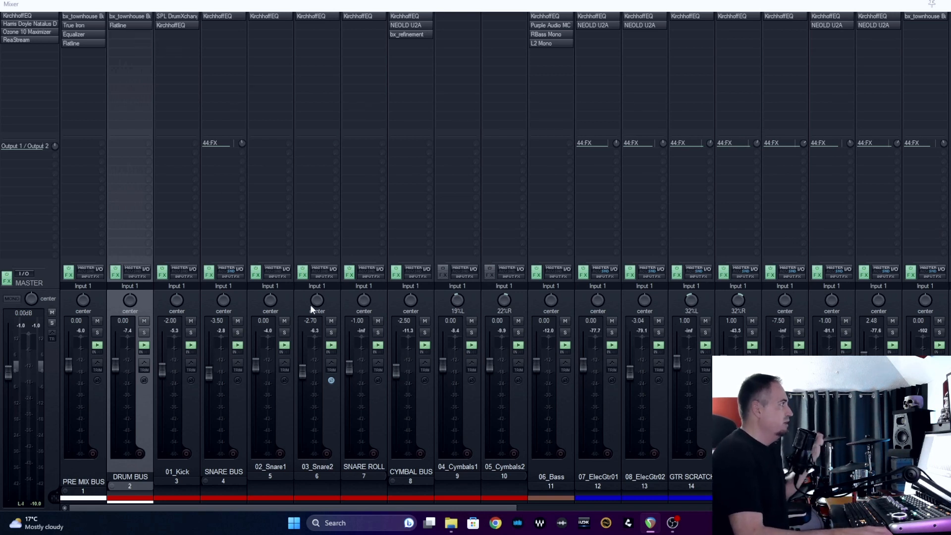
left_click(126, 18)
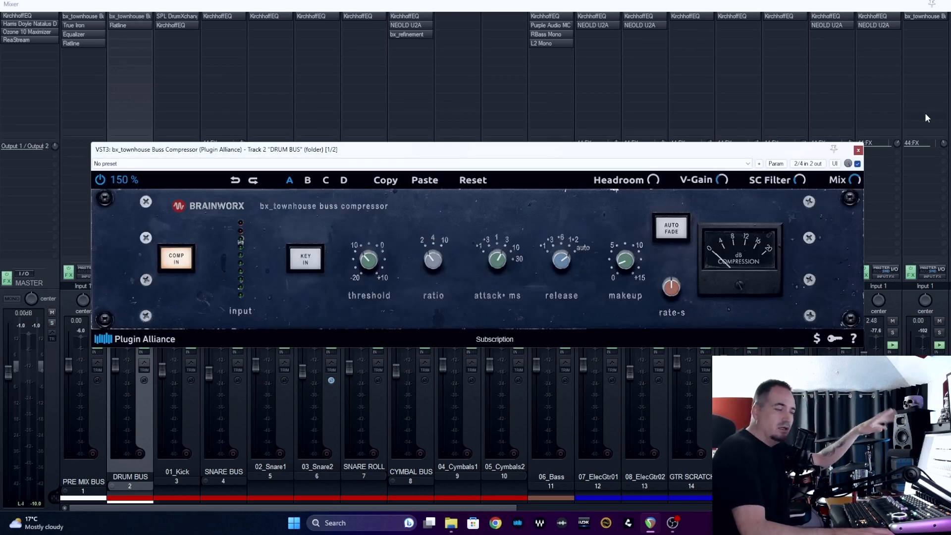
left_click(858, 150)
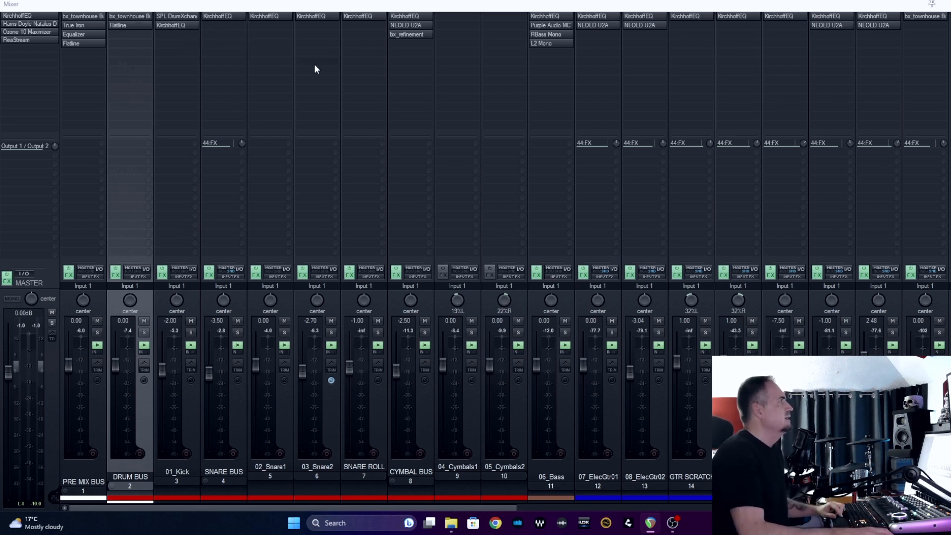
Examine the SPL DrumXchanger sample replacement settings on the 01_Kick channel and close the plugin.
left_click(194, 407)
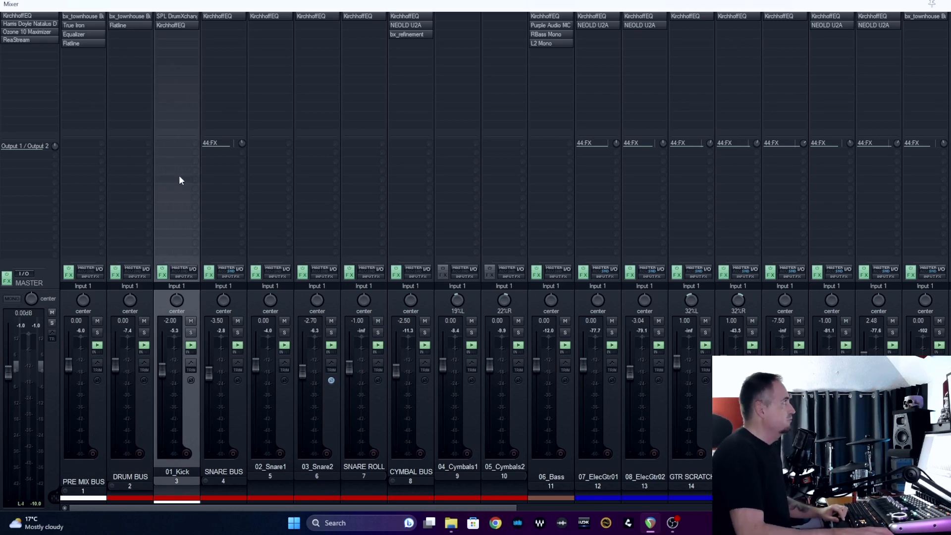
left_click(182, 13)
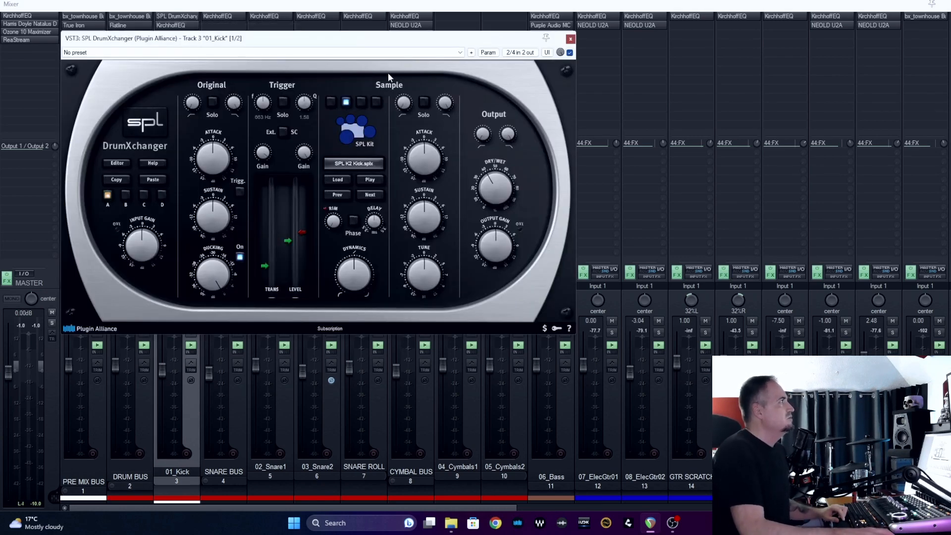
left_click_drag(374, 48, 488, 120)
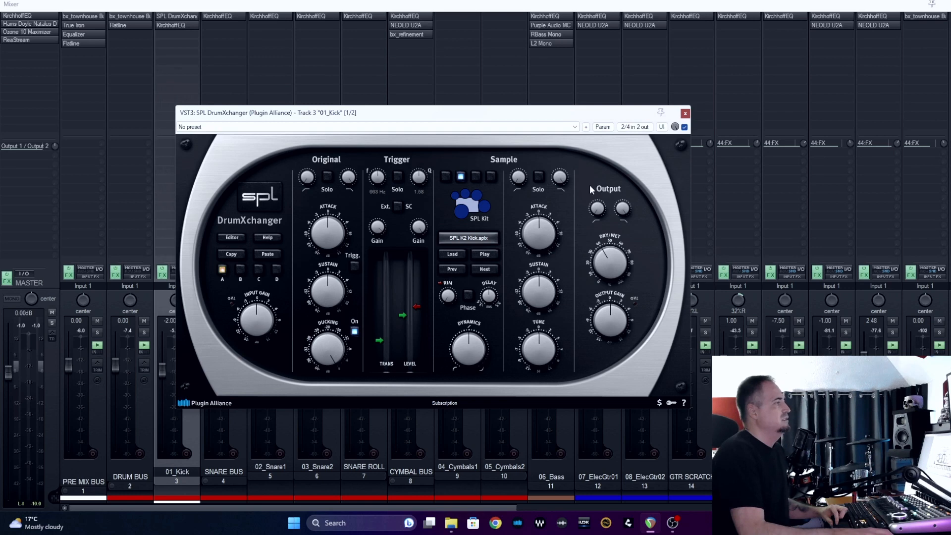
left_click(684, 113)
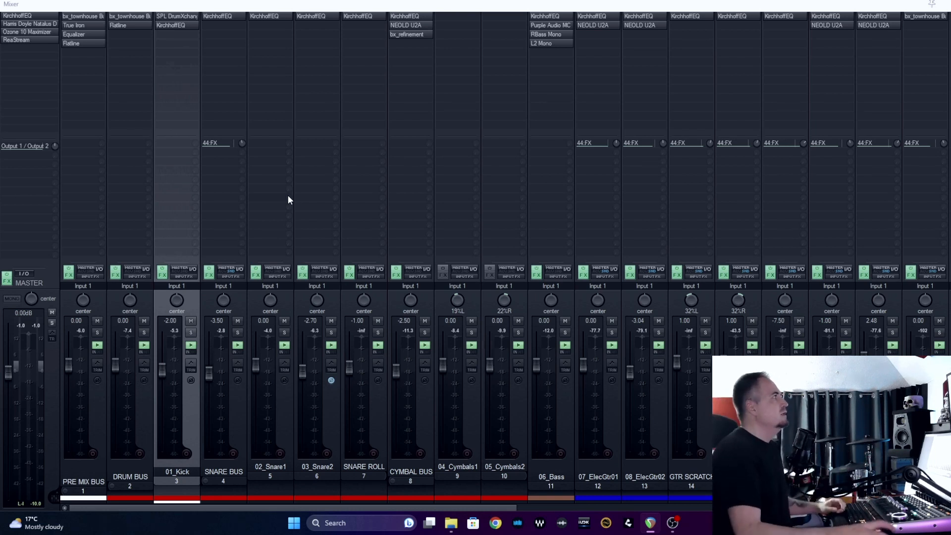
left_click(178, 16)
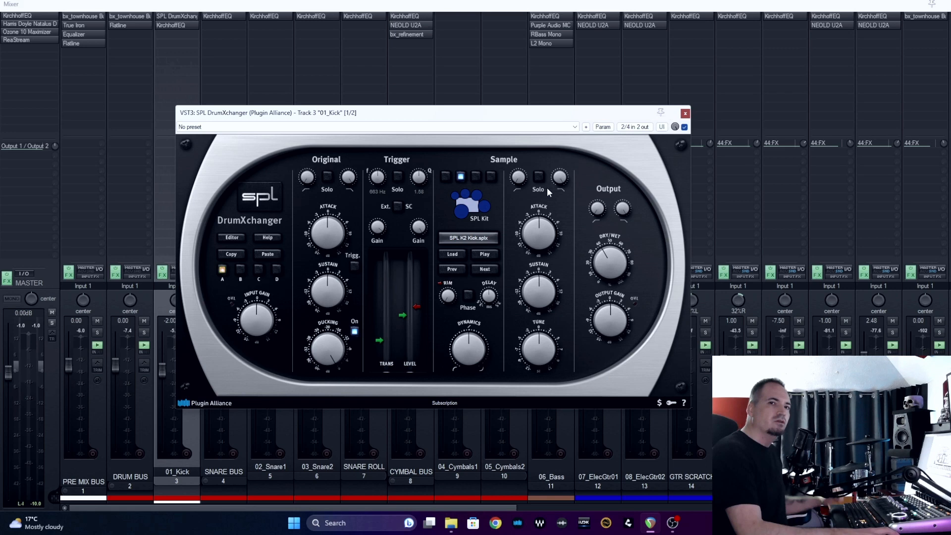
left_click(684, 113)
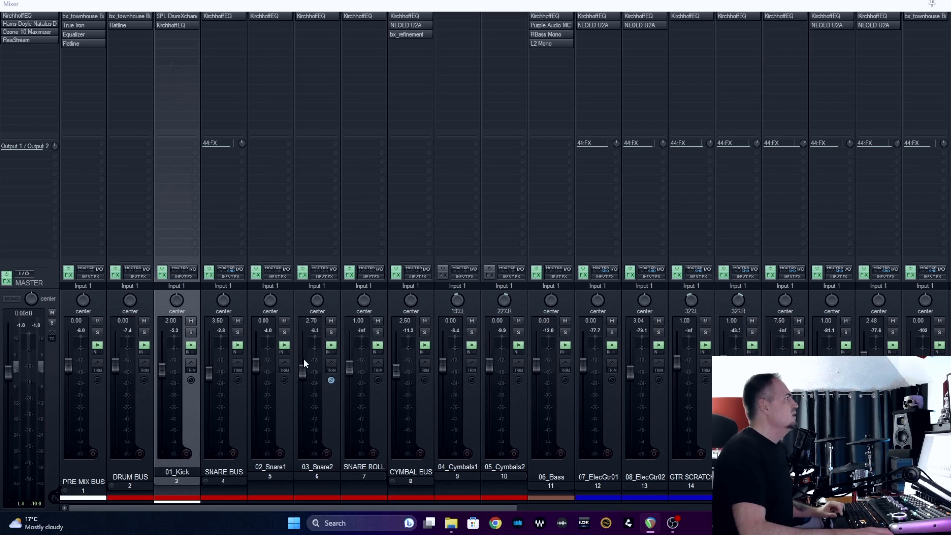
Select the SNARE BUS, 02_Snare1 and 03_Snare2 channels in turn to review their processing.
left_click(243, 407)
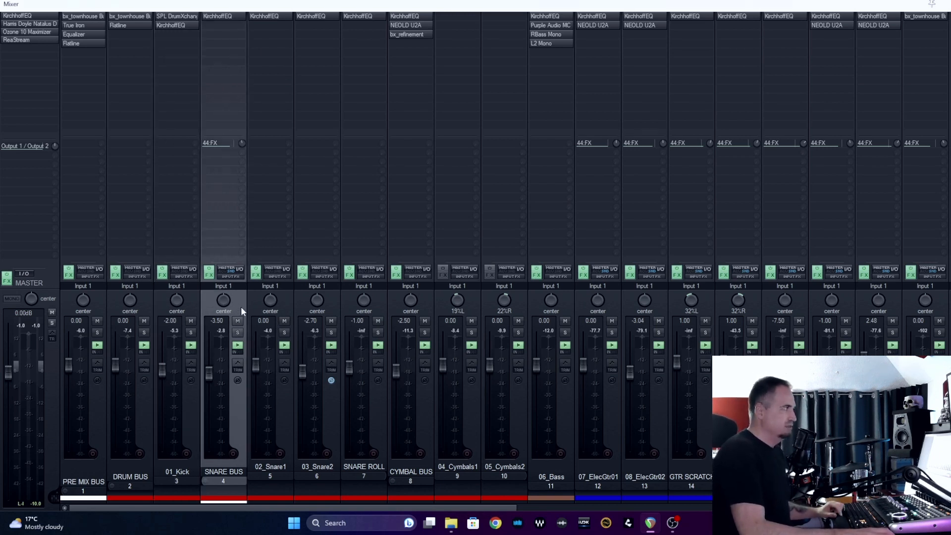
left_click(289, 310)
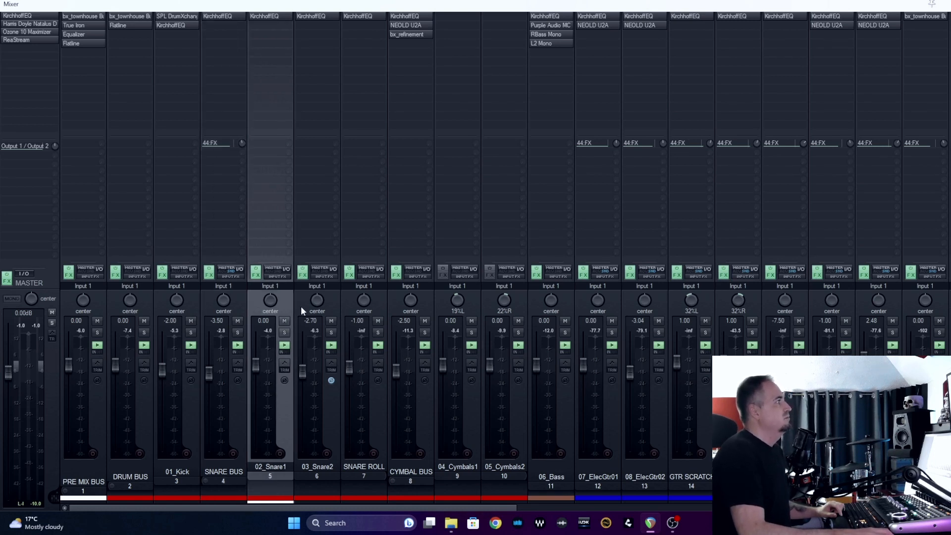
left_click(331, 304)
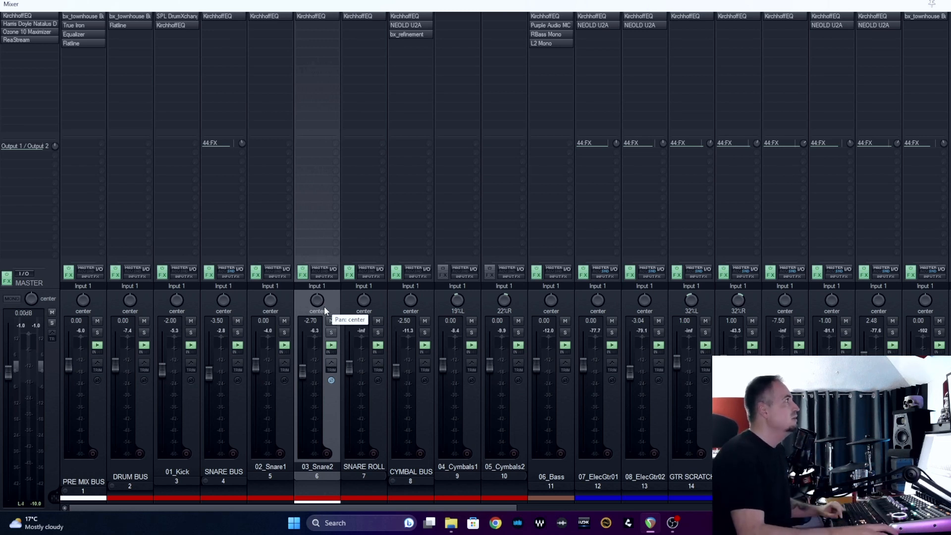
Compare the SNARE BUS and 03_Snare2 channels and examine the KirchhoffEQ curve on 03_Snare2, including its low-mid bell boost.
left_click(235, 416)
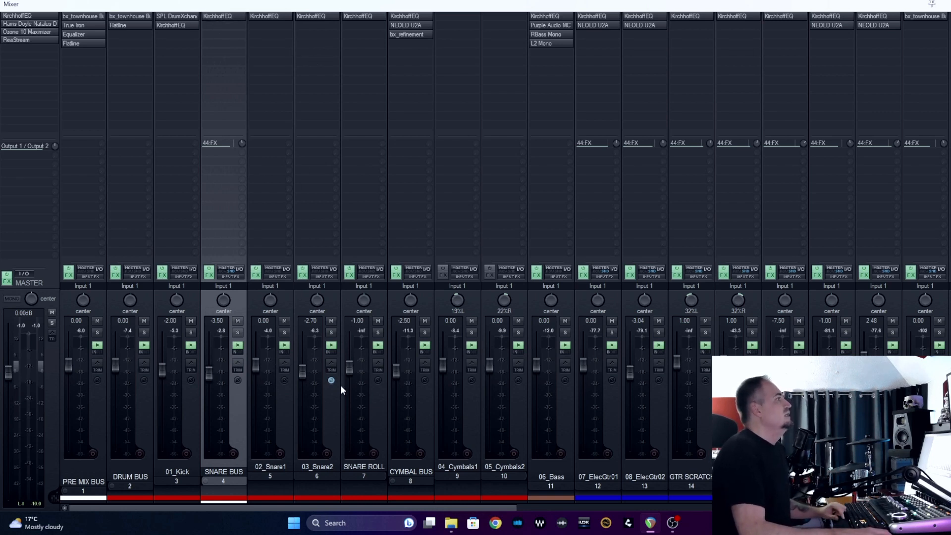
left_click(323, 397)
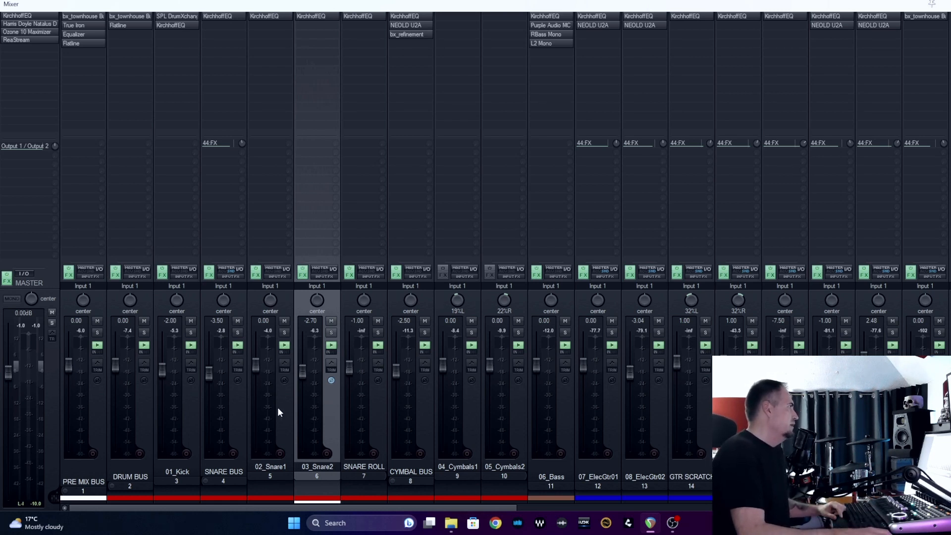
left_click(308, 16)
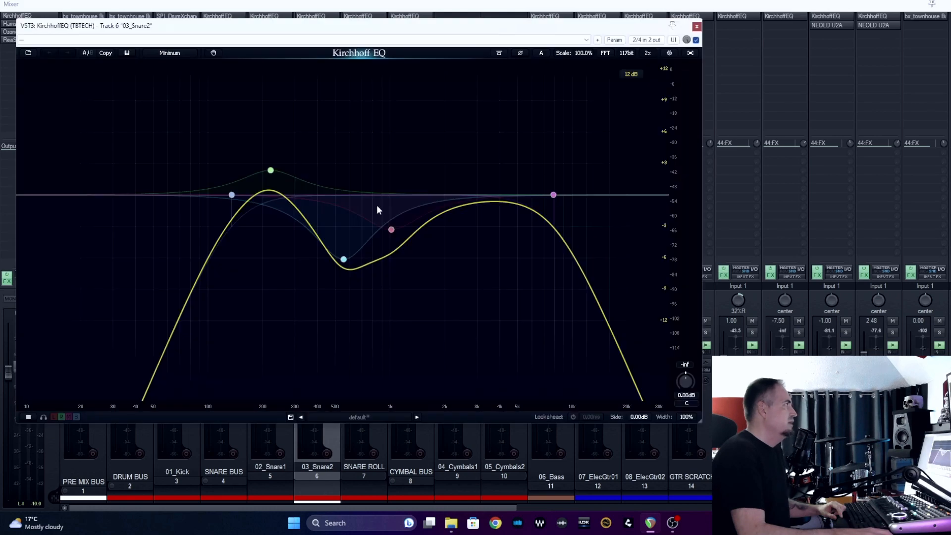
left_click(697, 26)
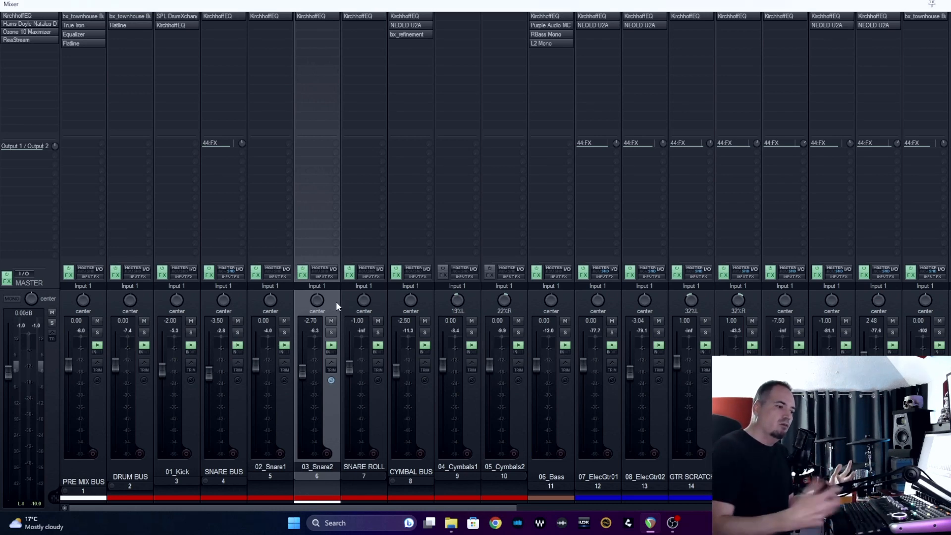
left_click(323, 21)
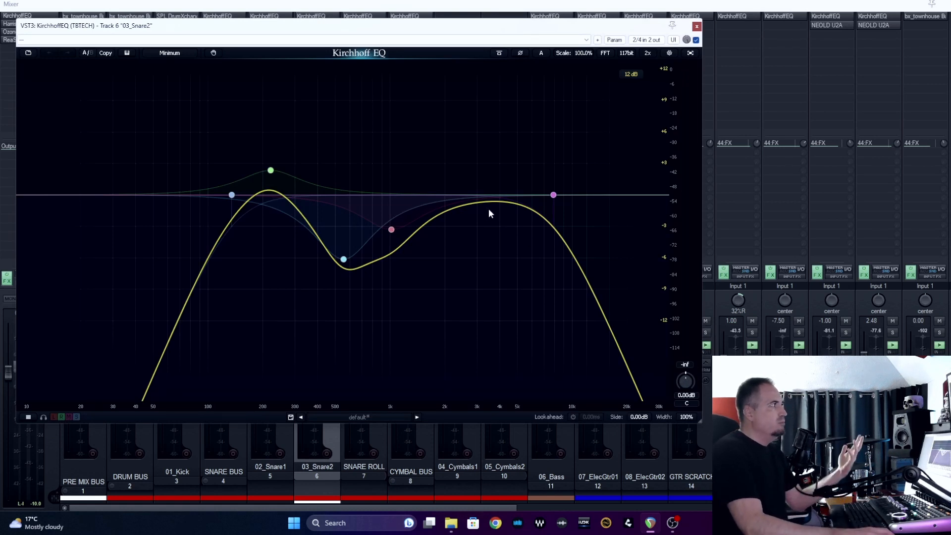
left_click(271, 170)
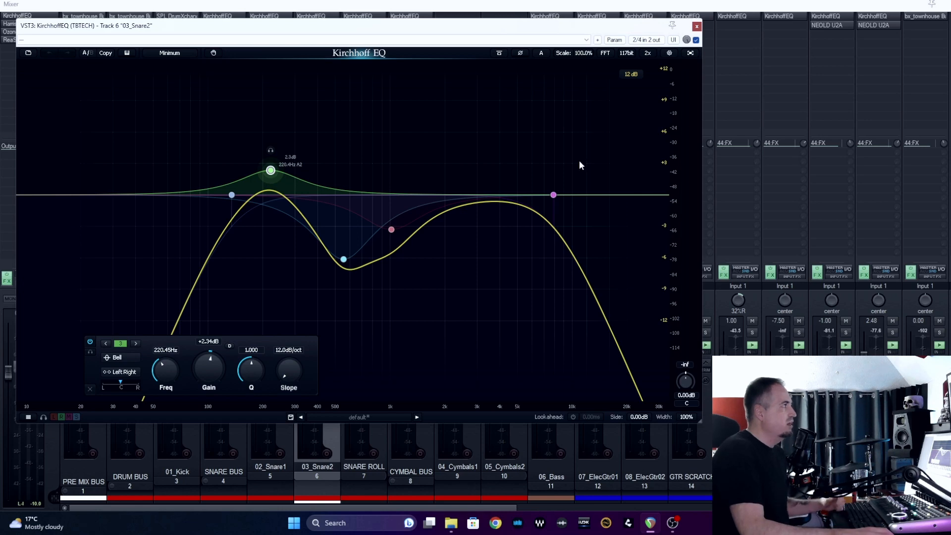
left_click(696, 26)
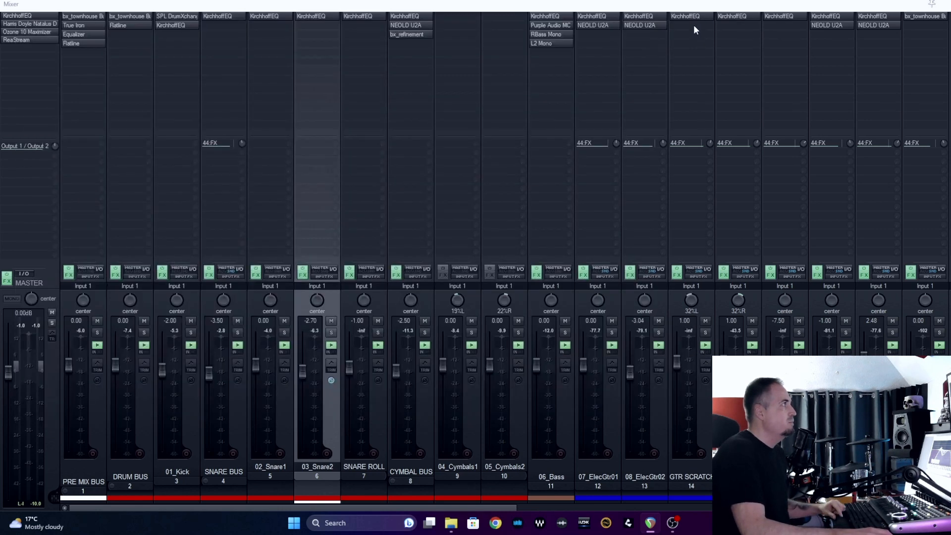
Examine the KirchhoffEQ settings on 02_Snare1, including its high bell boost, and on the SNARE BUS, closing both windows.
left_click(262, 16)
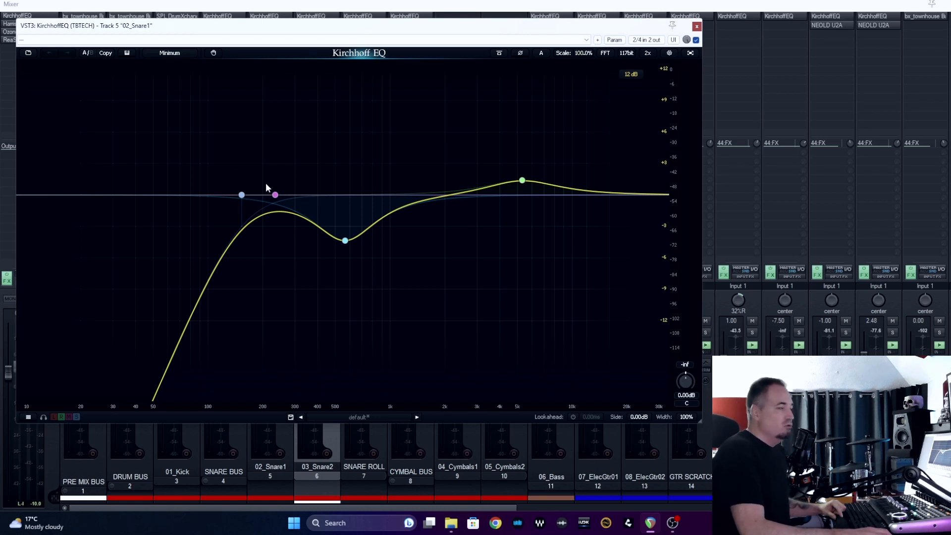
left_click(522, 181)
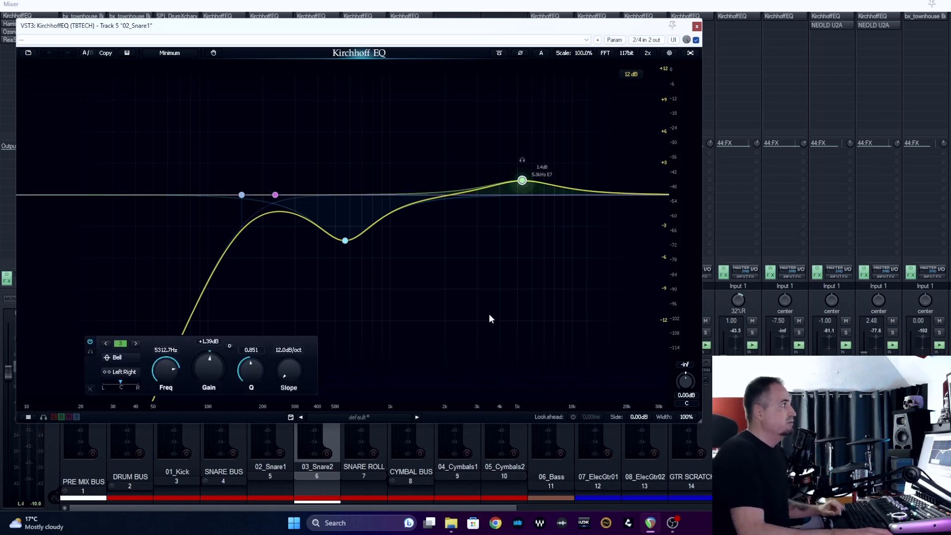
left_click(696, 28)
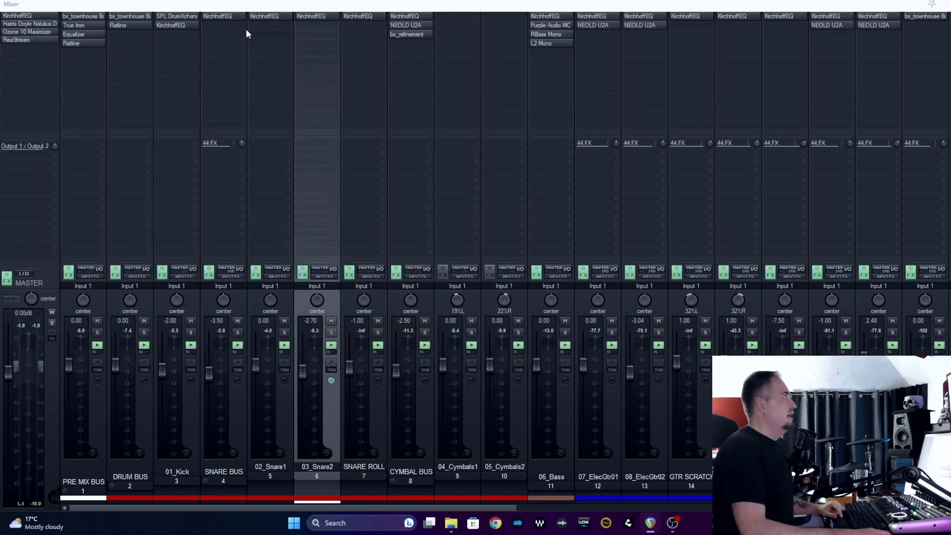
left_click(223, 16)
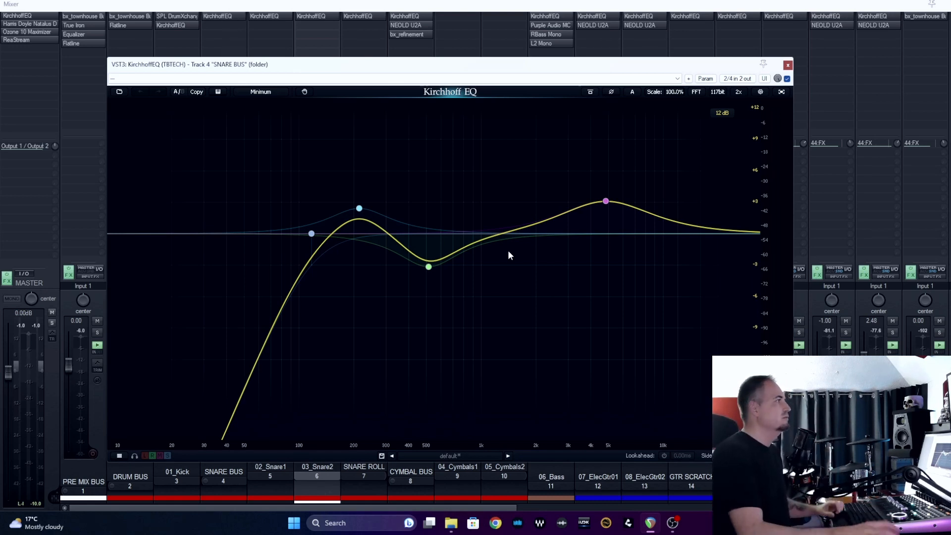
left_click(787, 65)
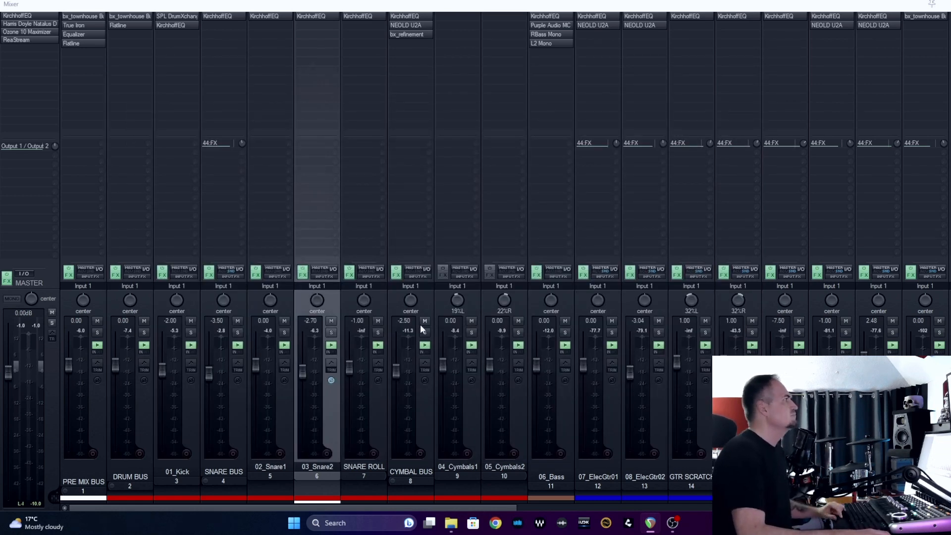
Select the CYMBAL BUS and alternate between the 04_Cymbals1 and 05_Cymbals2 channels to review the cymbal routing and panning.
left_click(423, 404)
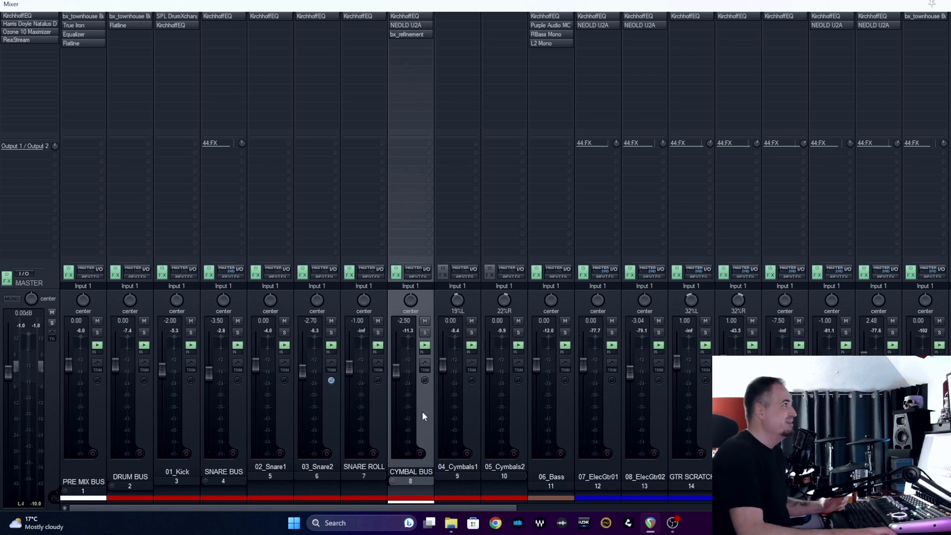
left_click(474, 403)
left_click(515, 403)
left_click(466, 412)
left_click(513, 402)
left_click(467, 412)
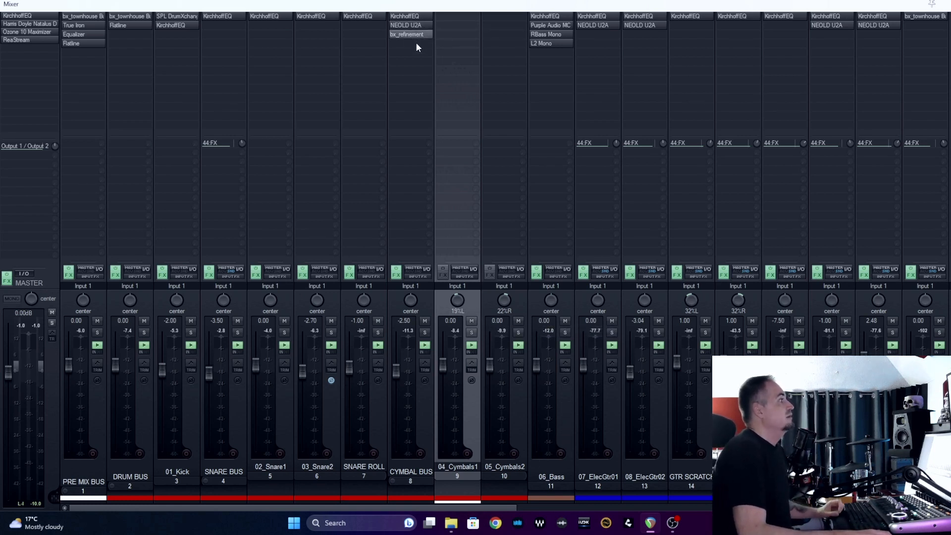
Inspect the high-pass, two bell and low-pass bands of the KirchhoffEQ on the CYMBAL BUS, closing the plugin.
left_click(423, 402)
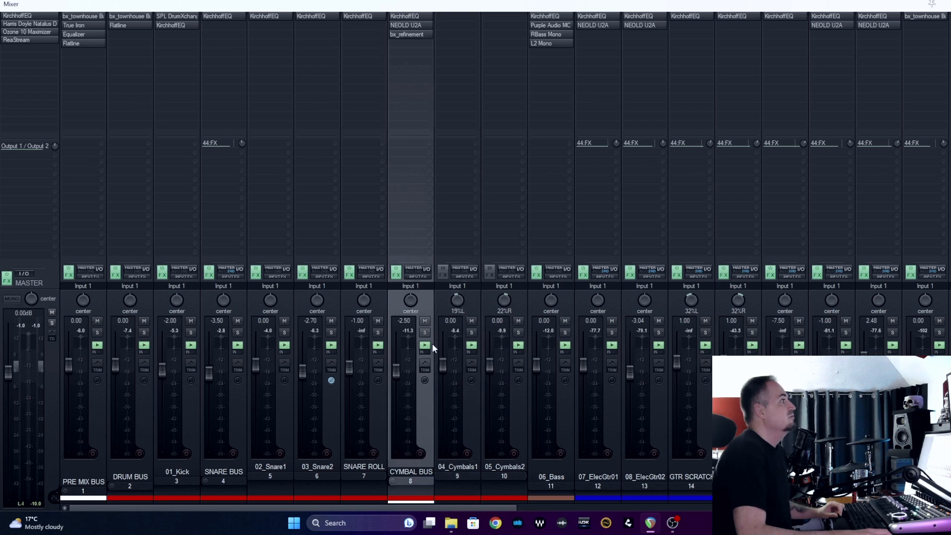
left_click(413, 16)
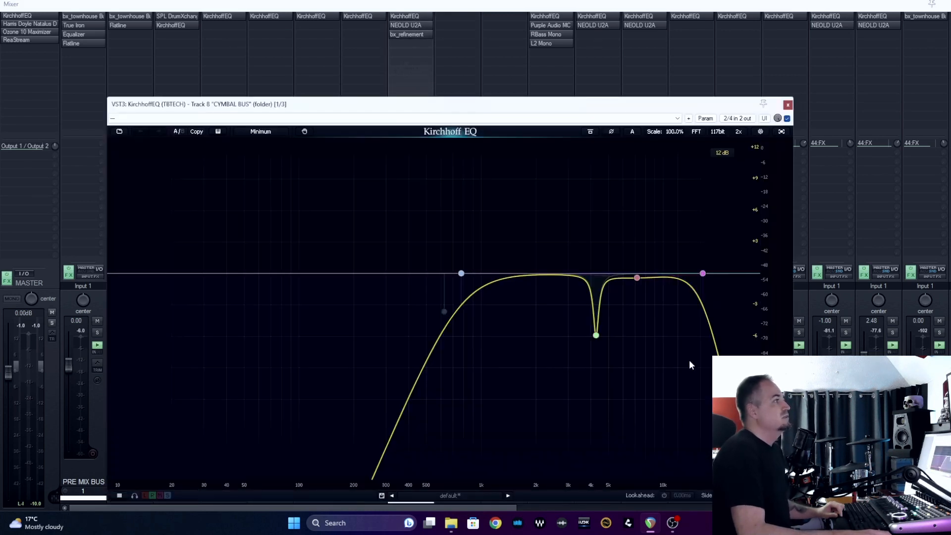
left_click(461, 273)
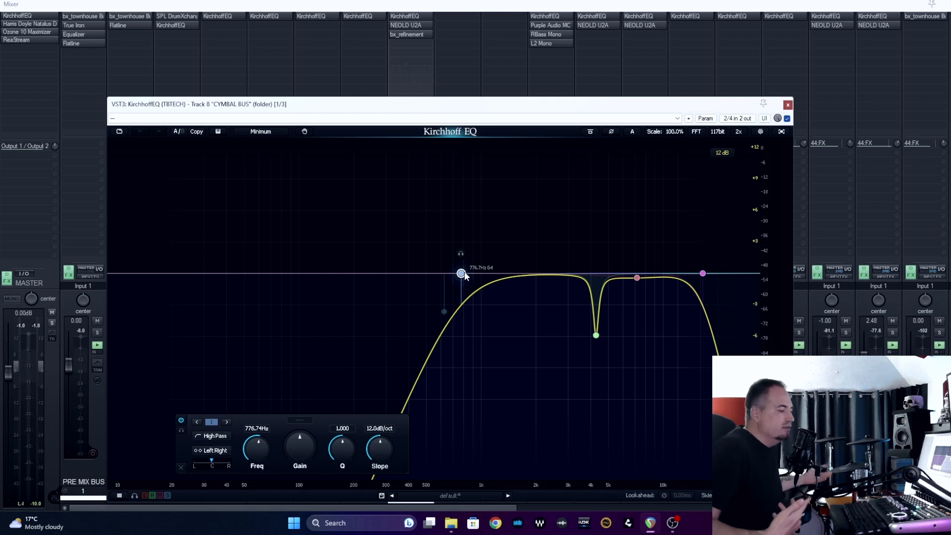
left_click(596, 335)
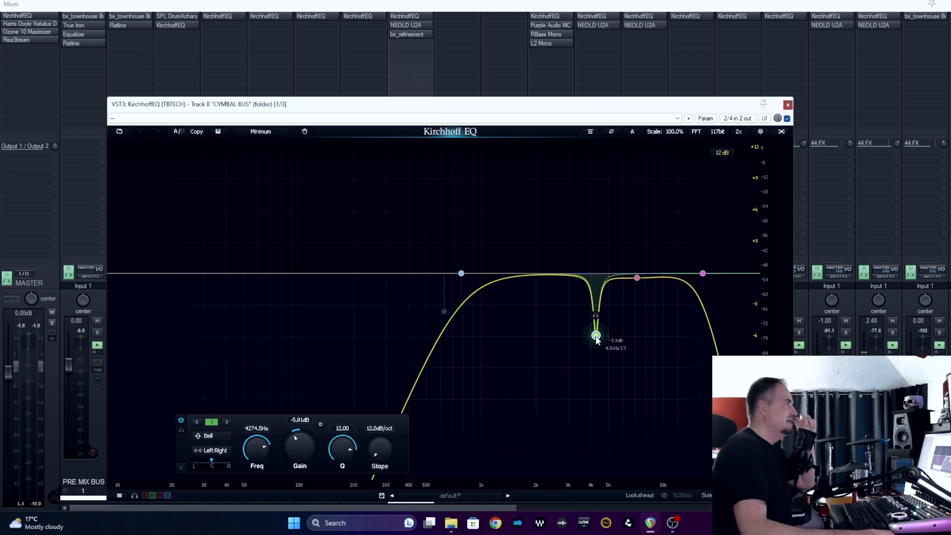
left_click(637, 277)
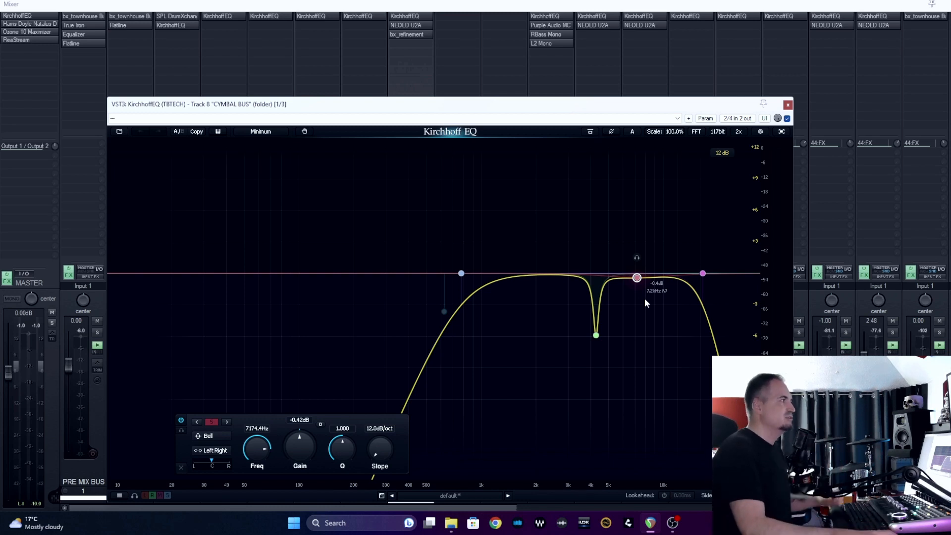
left_click(703, 274)
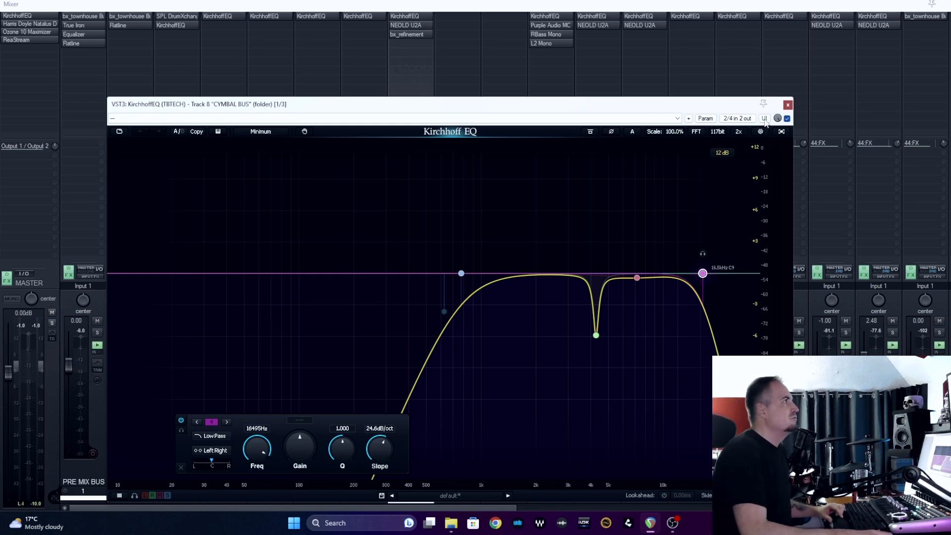
left_click(786, 106)
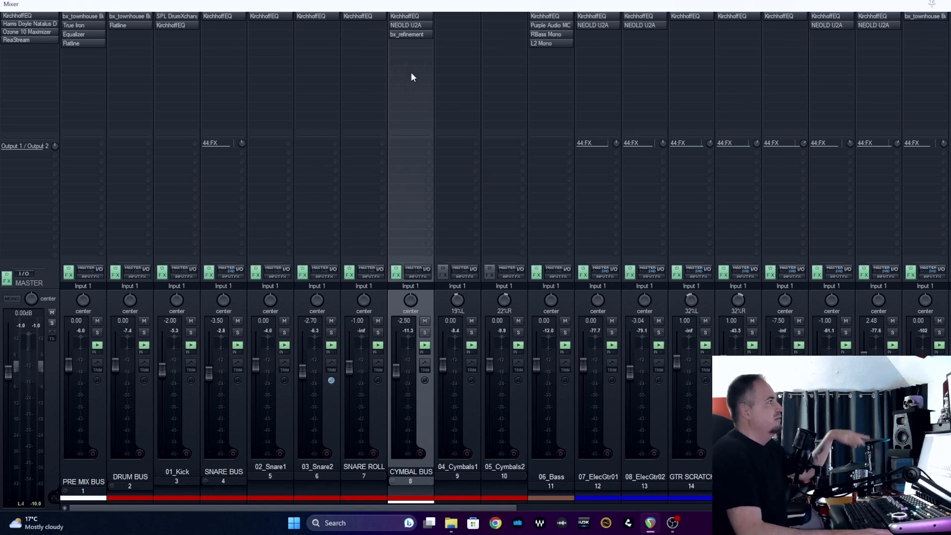
Play the song with Flatline open on the DRUM BUS, check its gain reduction, reset that meter and close the plugin.
left_click(117, 25)
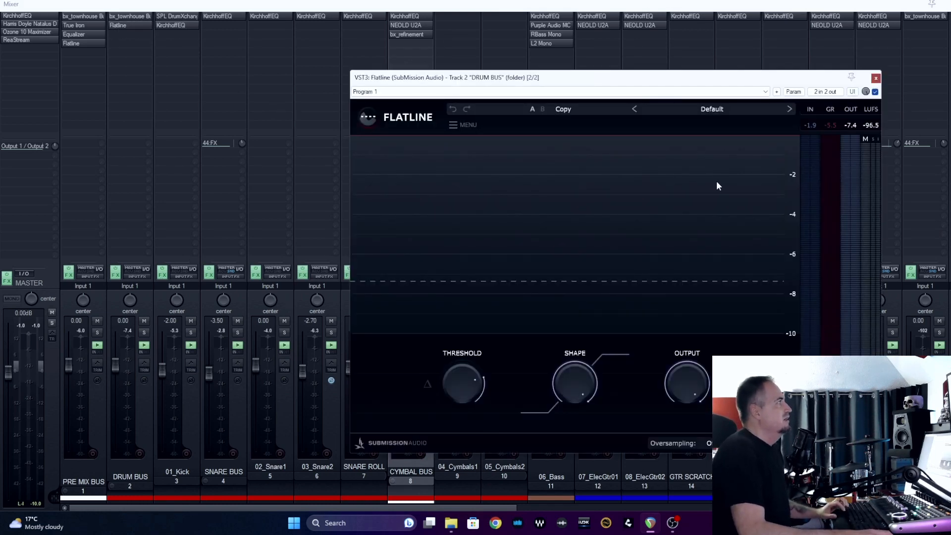
key("space")
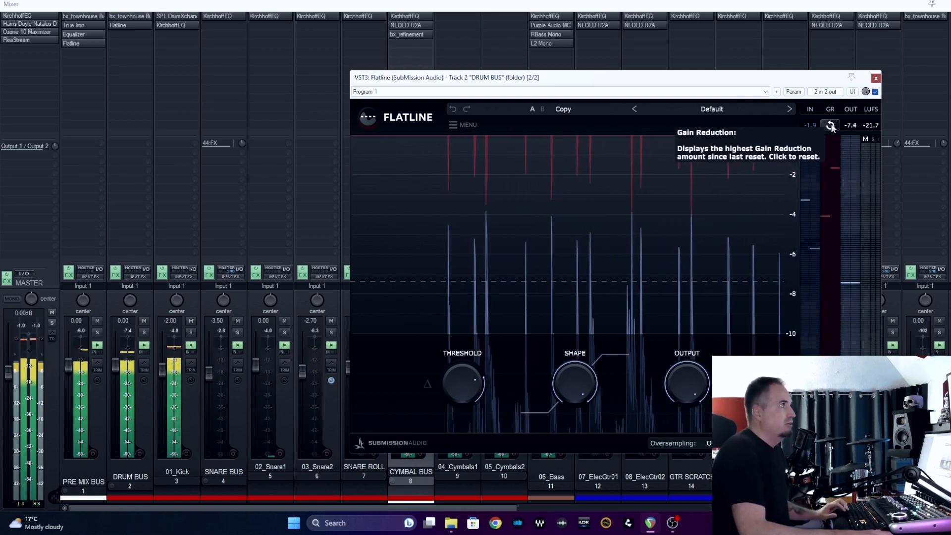
key("space")
key("space")
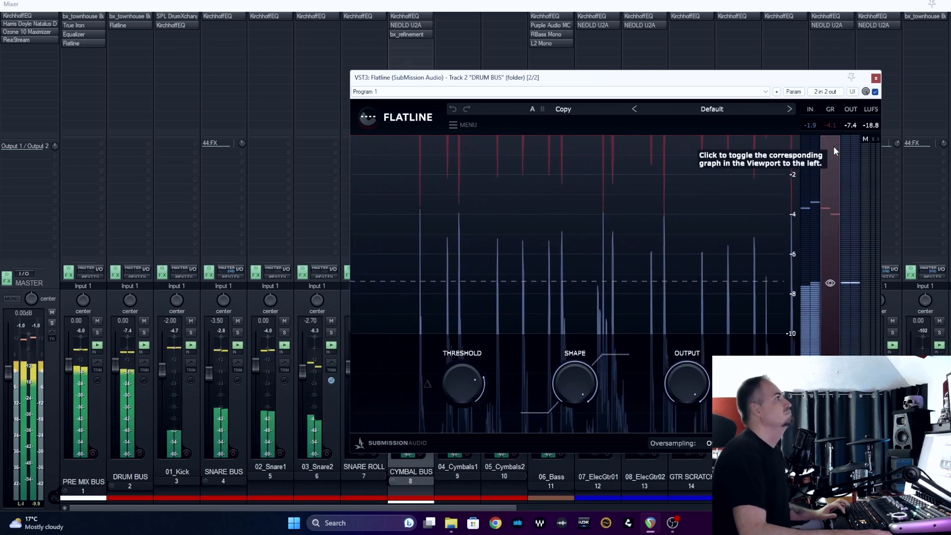
left_click(830, 125)
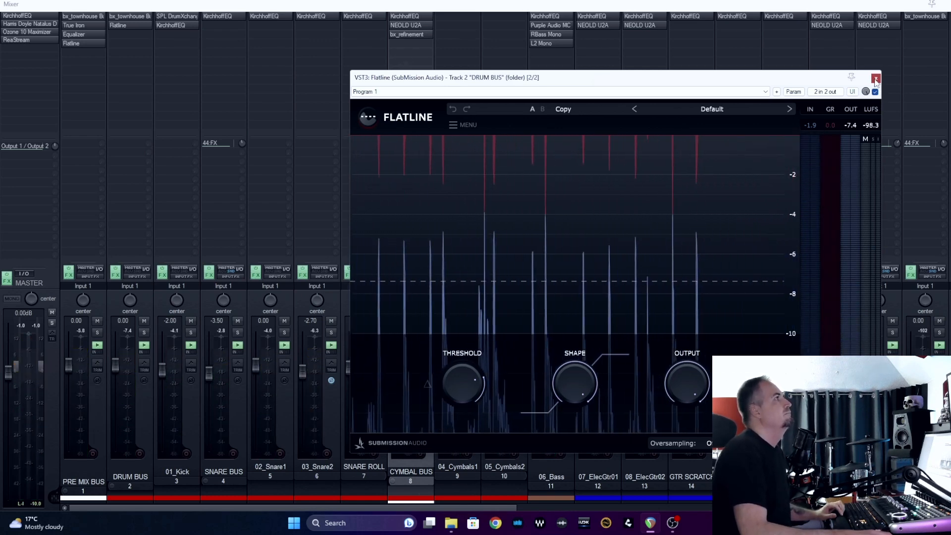
left_click(875, 79)
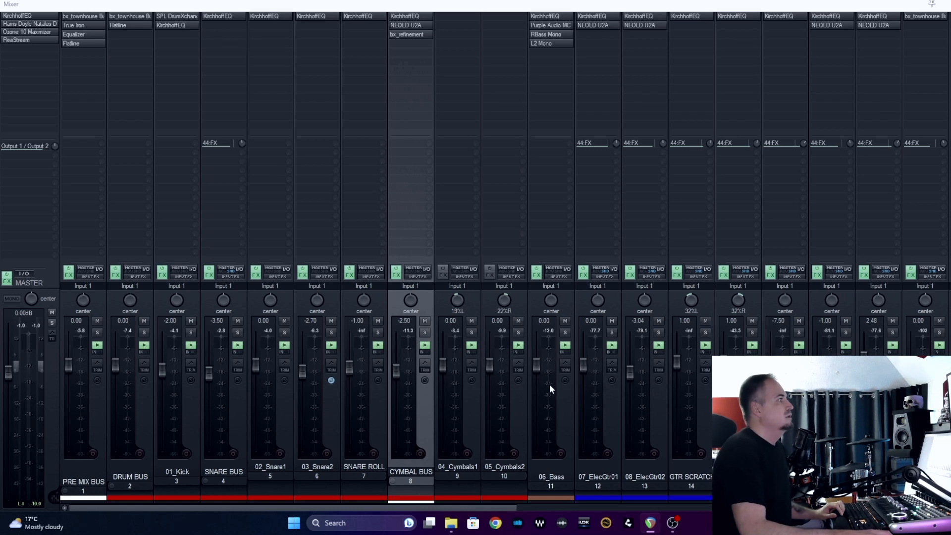
Solo the 06_Bass channel, play it with its effects chain bypassed, and re-enable the effects.
left_click(563, 400)
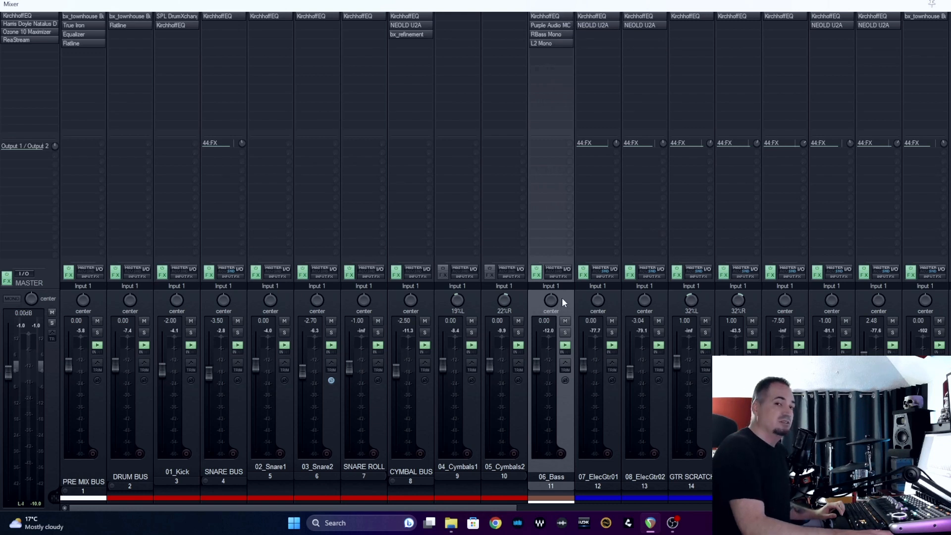
left_click(538, 276)
left_click(565, 332)
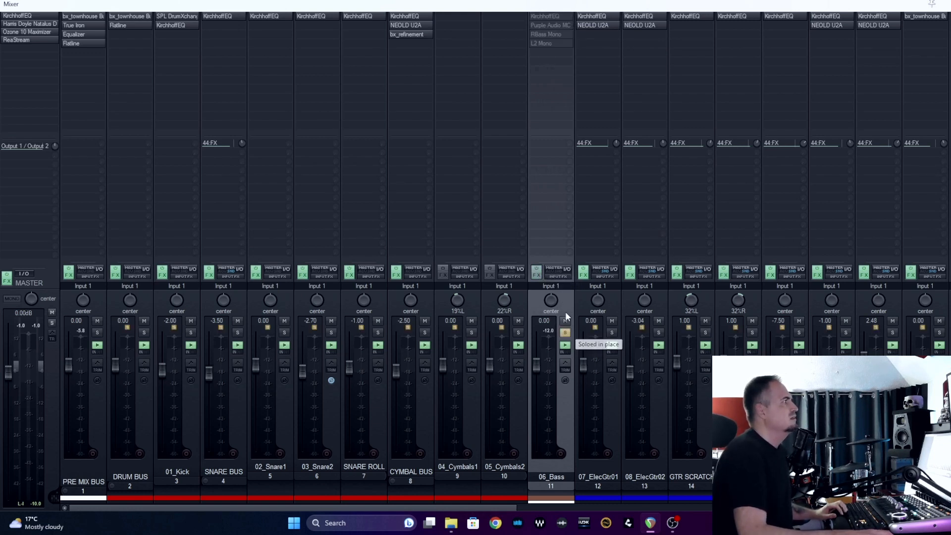
key("space")
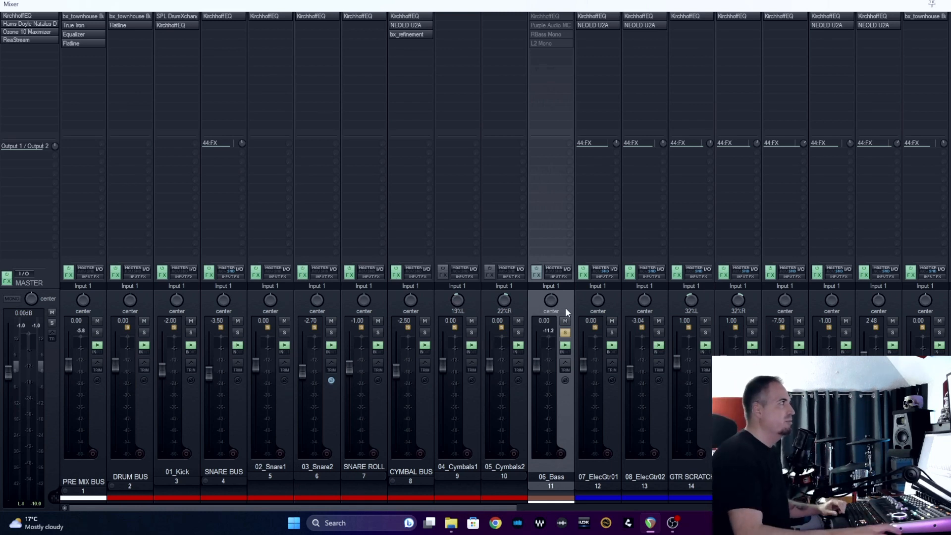
left_click(565, 332)
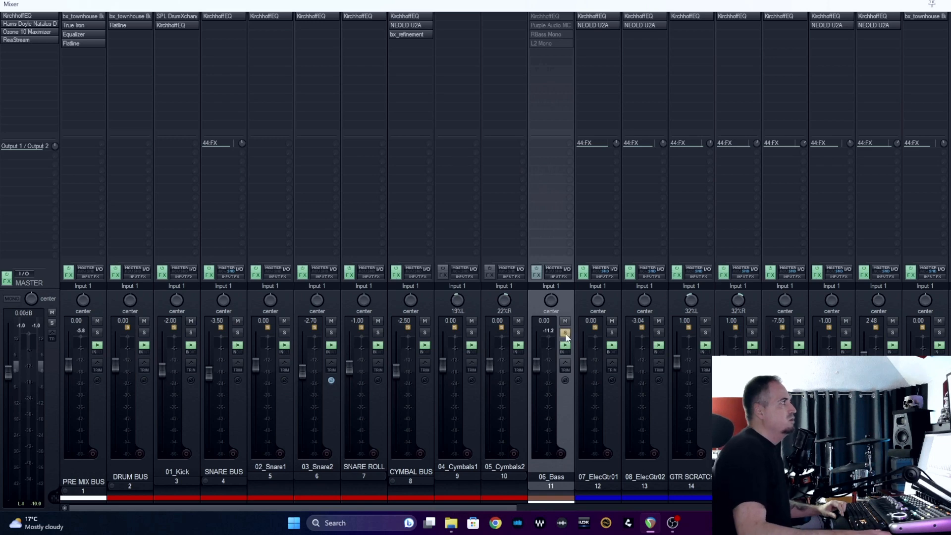
left_click(535, 272)
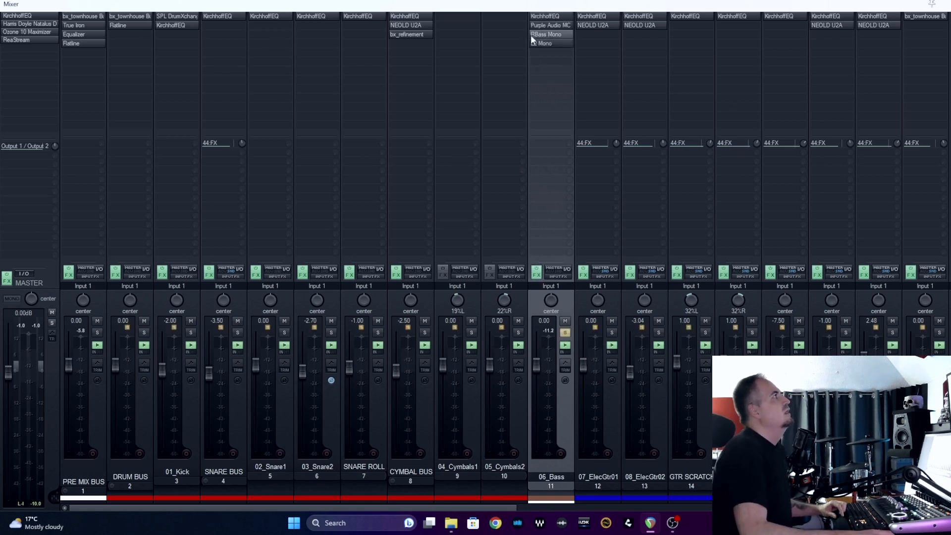
Inspect the two boosting bells, low-pass, cutting bell and high-pass bands of the KirchhoffEQ on 06_Bass, closing the plugin.
left_click(548, 17)
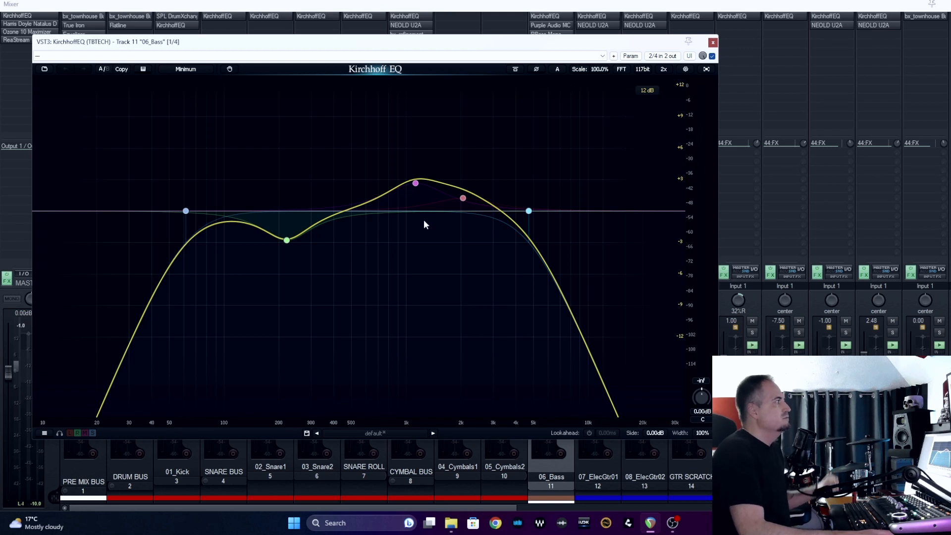
left_click(415, 183)
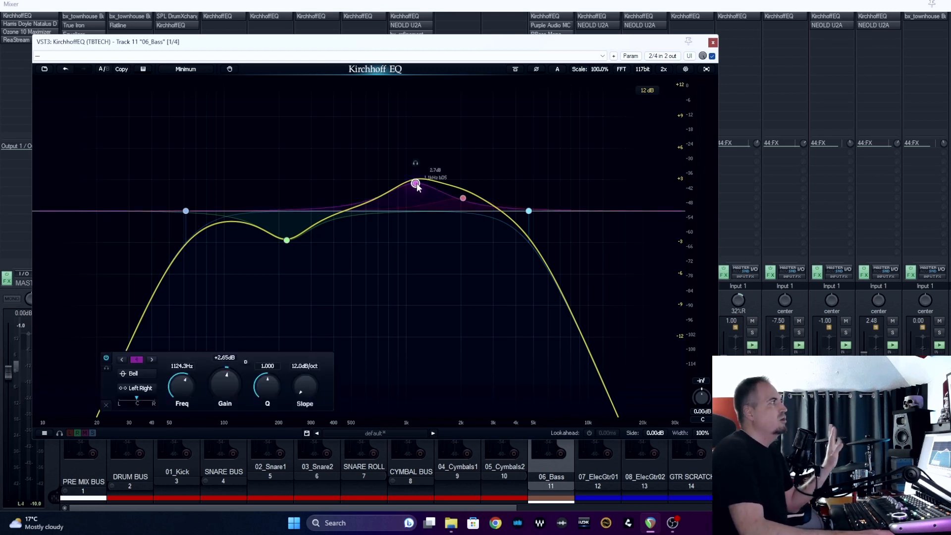
left_click(461, 197)
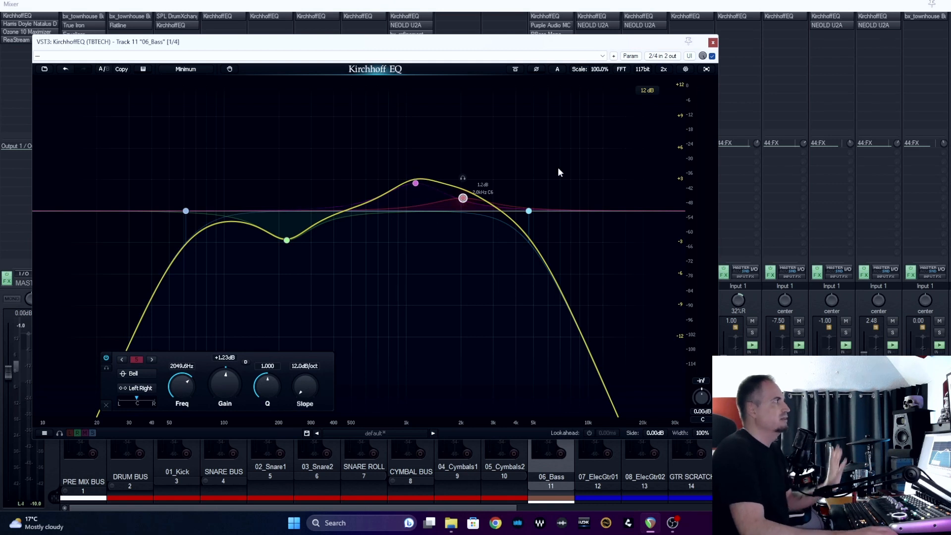
left_click(529, 211)
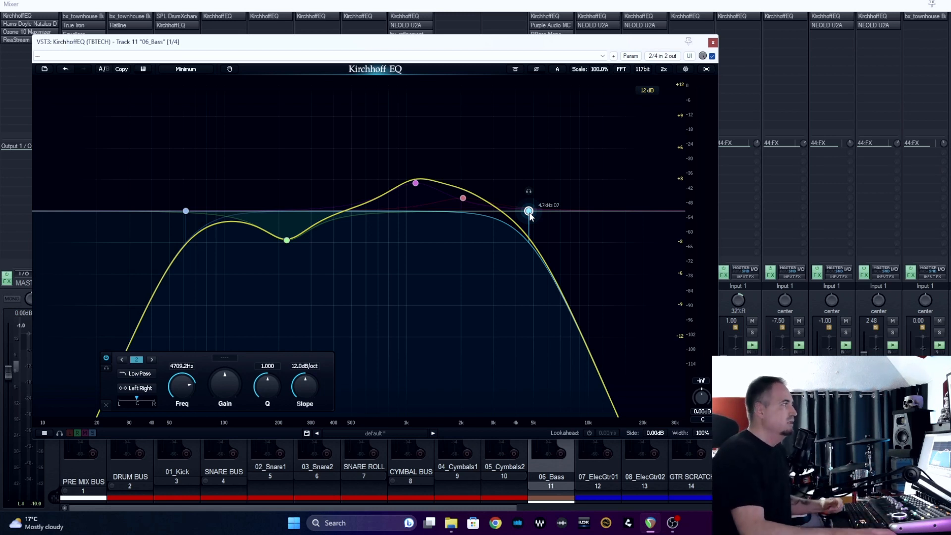
left_click(287, 241)
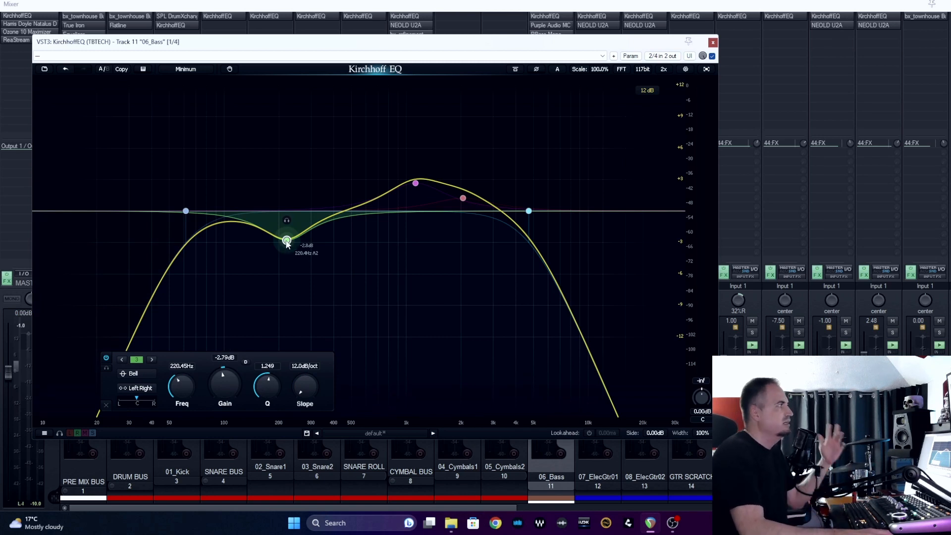
left_click(186, 212)
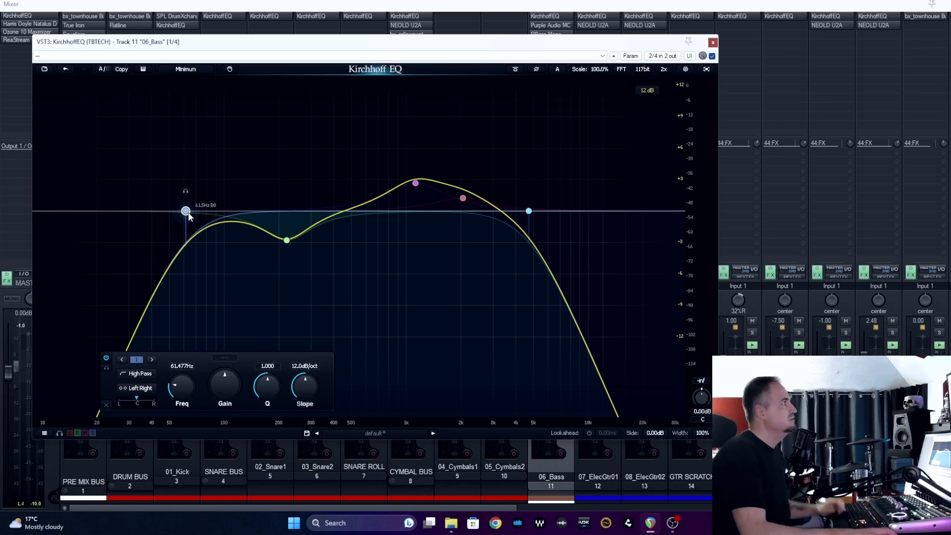
left_click(712, 43)
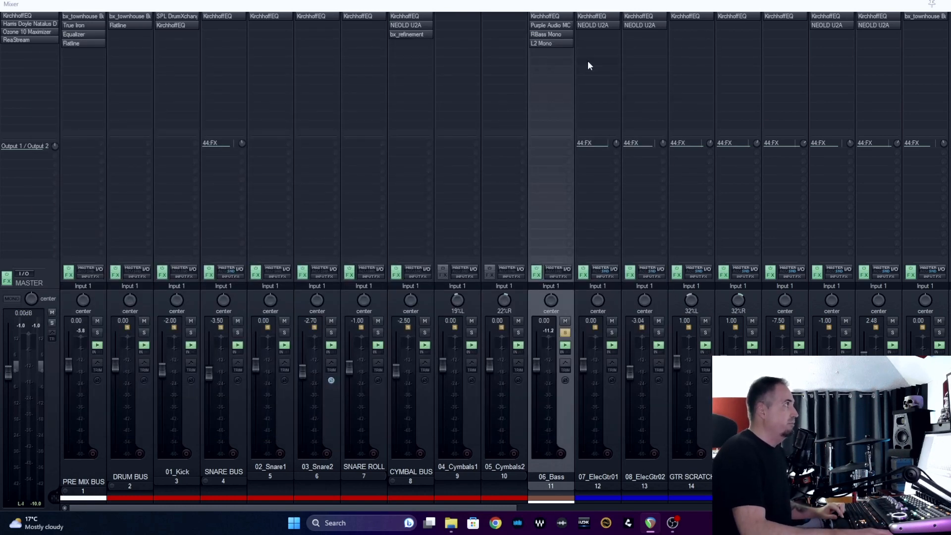
Review the Purple Audio MC 77 compressor on 06_Bass during playback with its window moved clear of the channel, and close it.
left_click(544, 24)
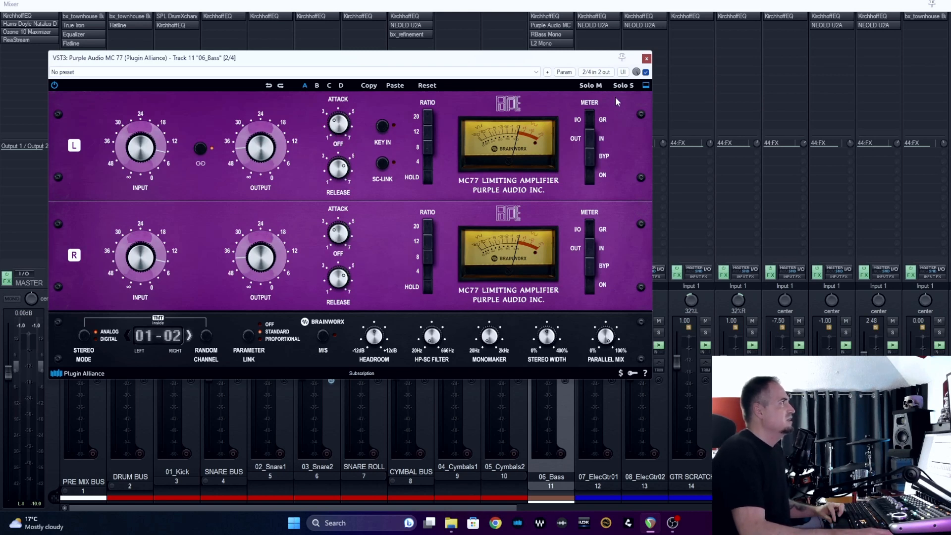
left_click_drag(571, 65, 448, 53)
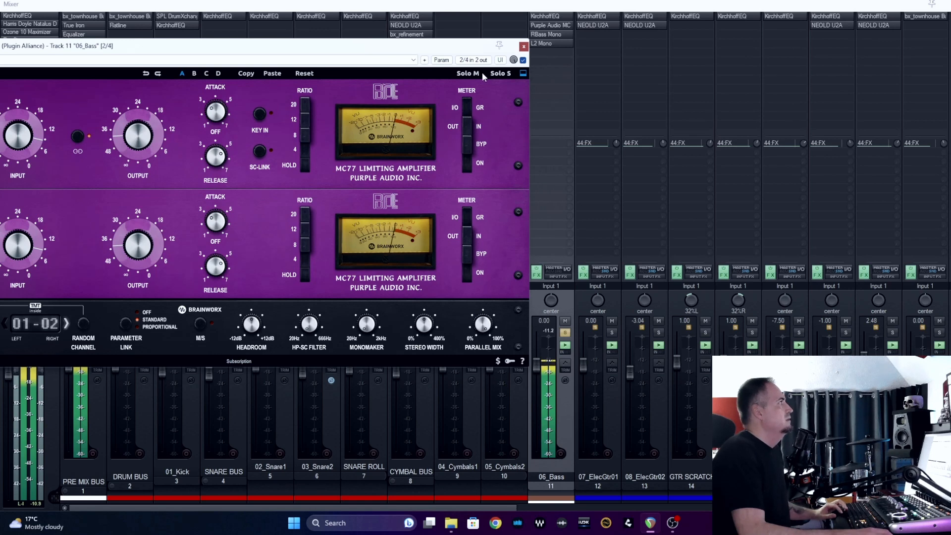
left_click(523, 47)
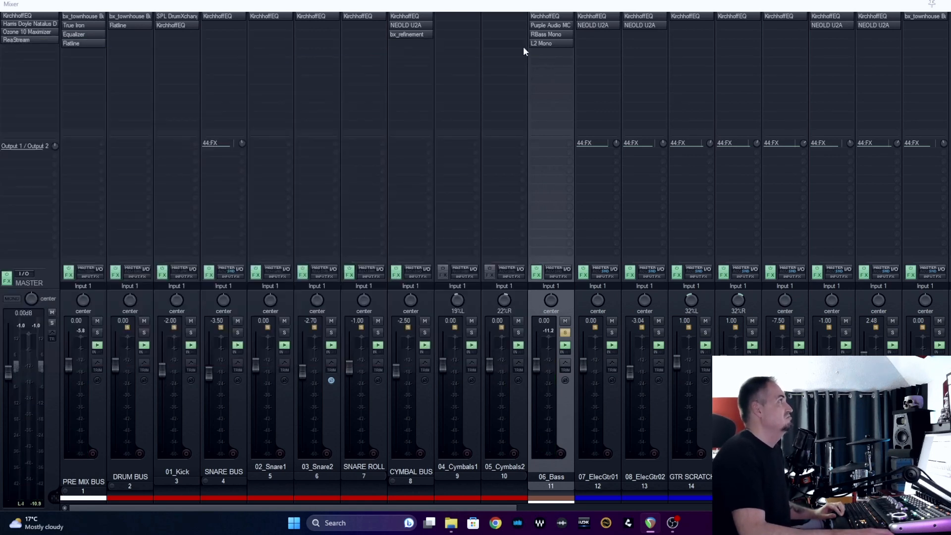
Compare the soloed bass with RBass Mono bypassed and active during playback, leaving it active and closing the plugin.
left_click(546, 35)
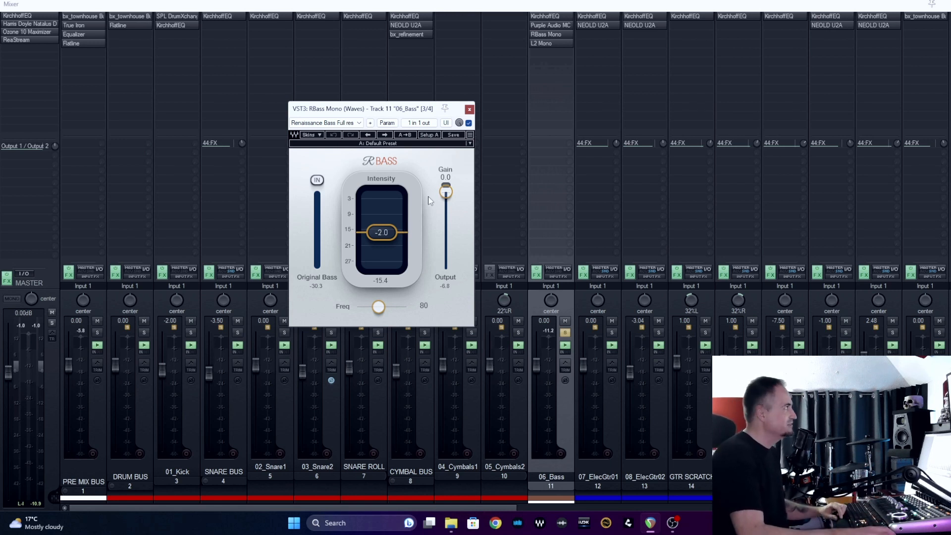
left_click(468, 123)
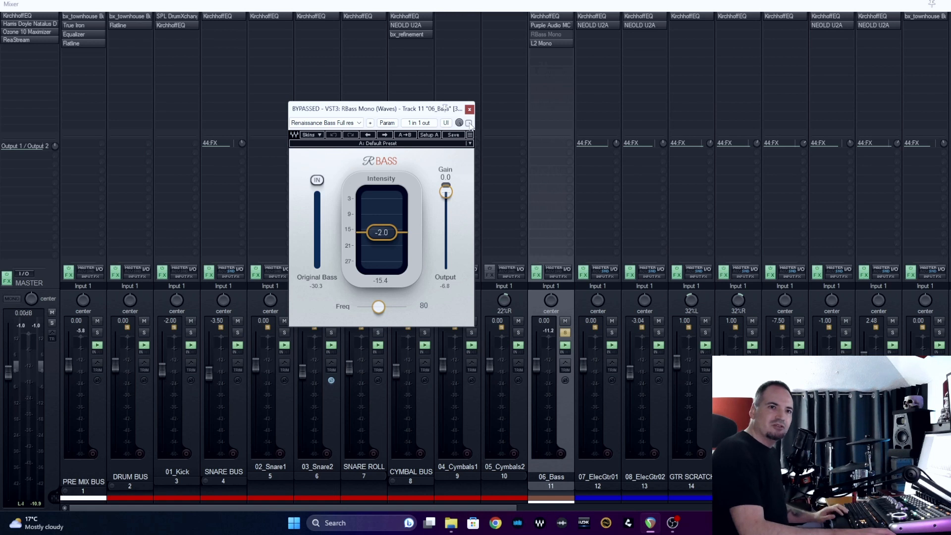
key("space")
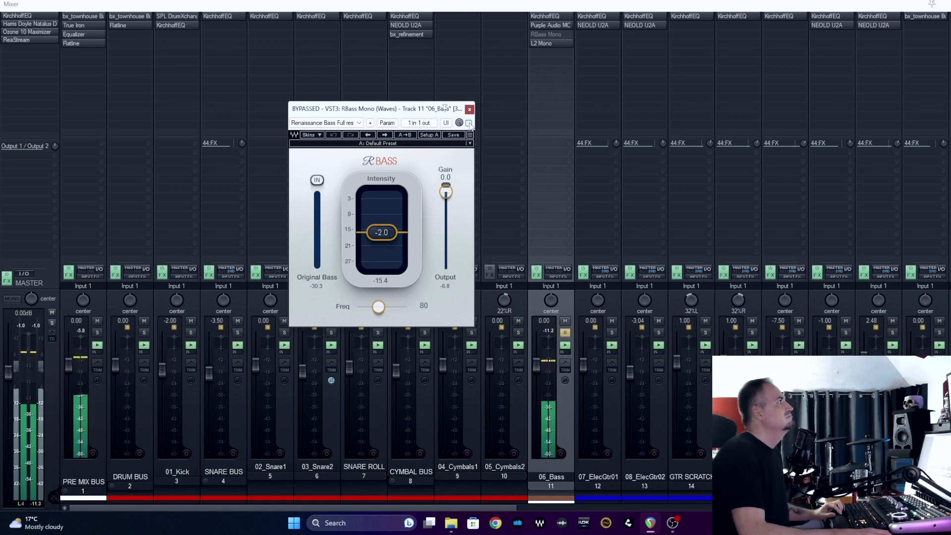
left_click(468, 123)
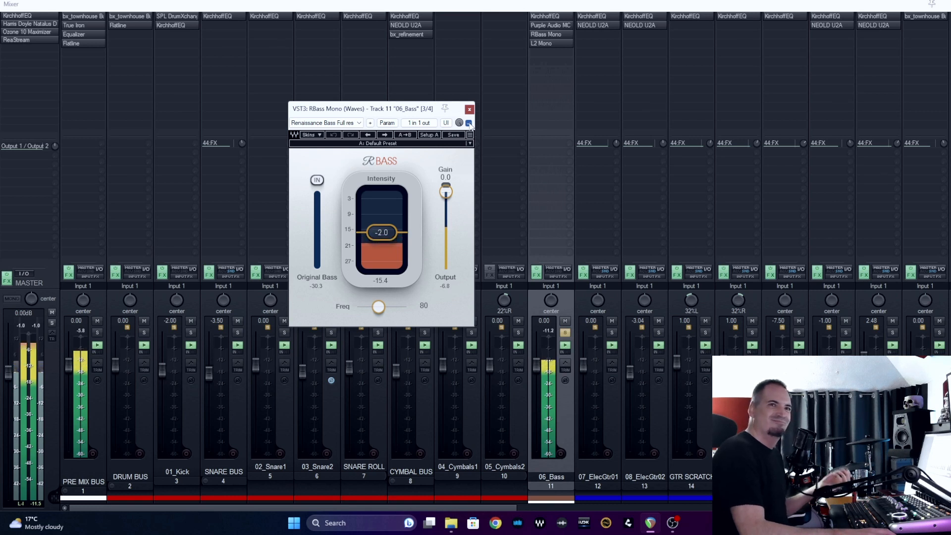
left_click(469, 123)
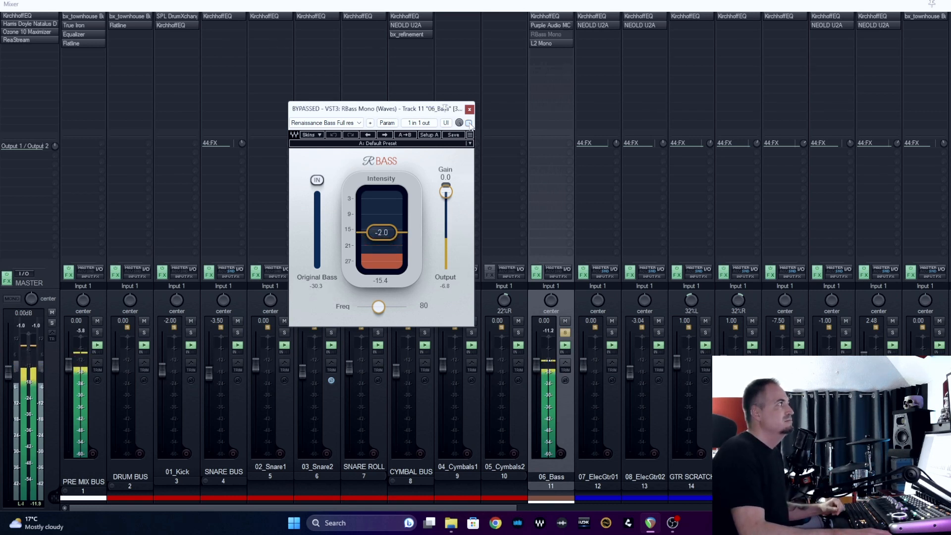
left_click(469, 122)
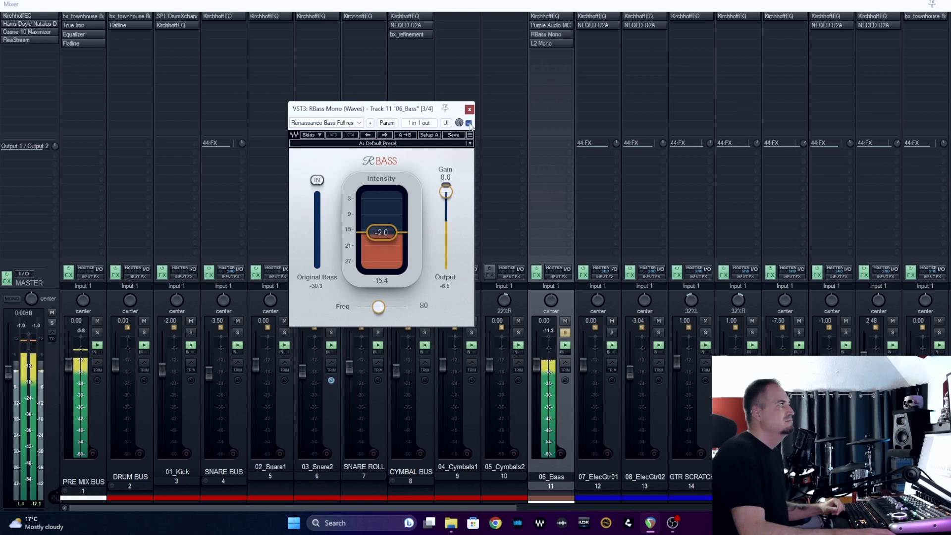
key("space")
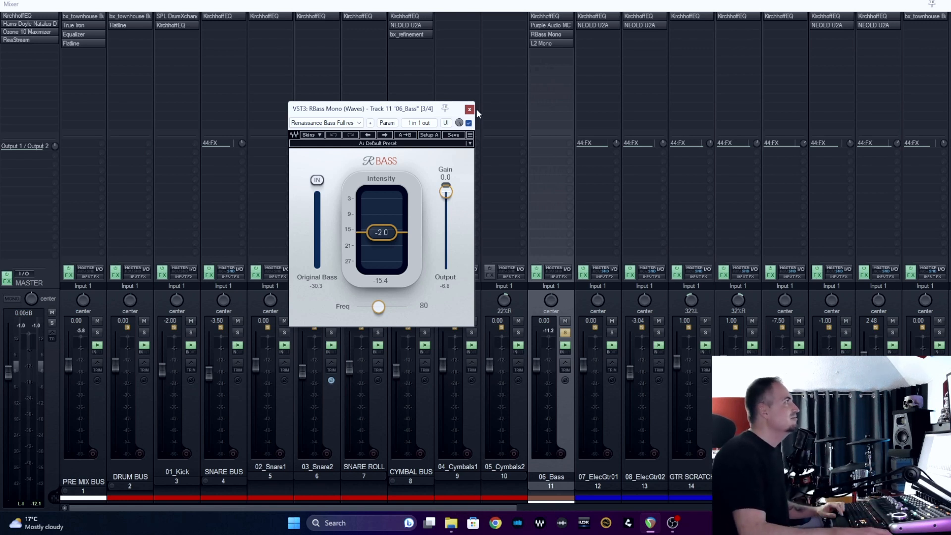
left_click(469, 108)
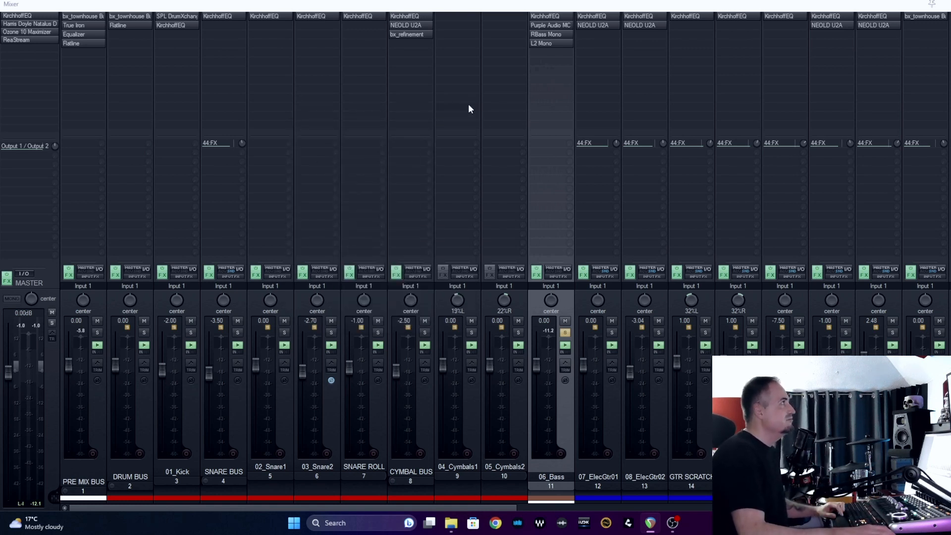
Review the L2 Mono limiter on 06_Bass, close it and unsolo the bass channel.
left_click(547, 43)
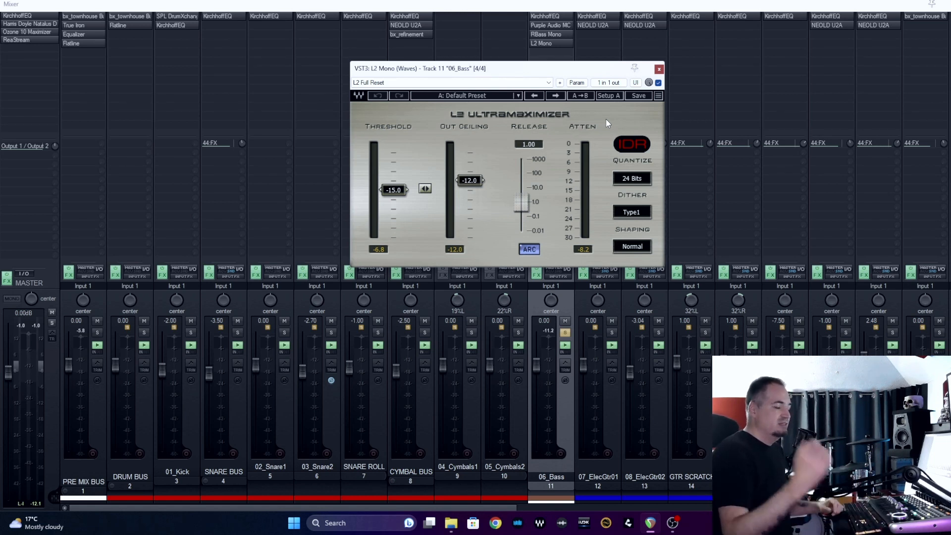
left_click(659, 69)
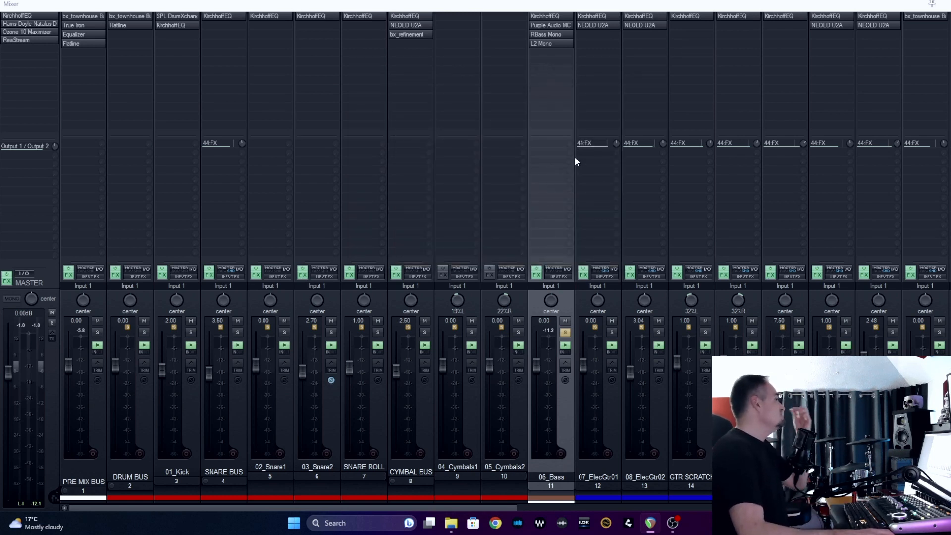
left_click(565, 333)
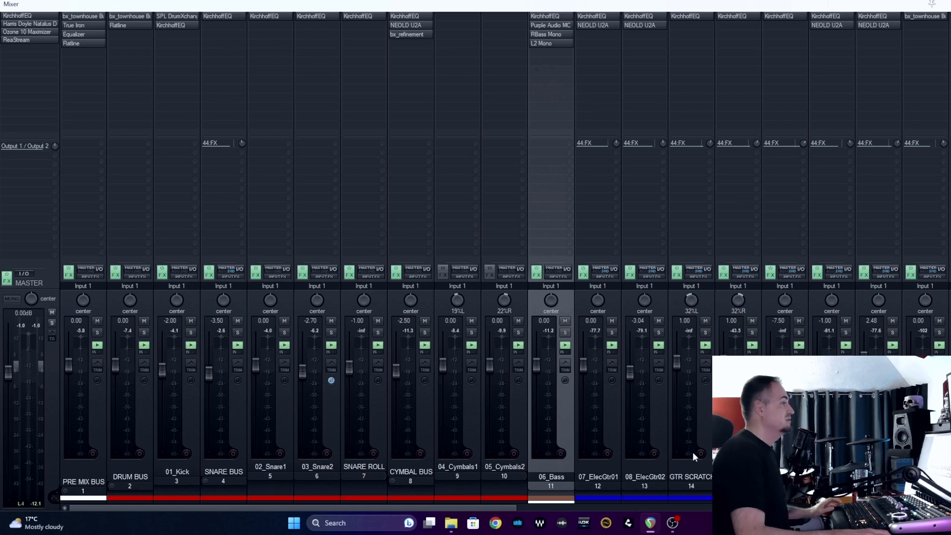
Look over the guitar channels in the mixer and check the SNARE BUS send to the FX track.
scroll(694, 453, "right", 10)
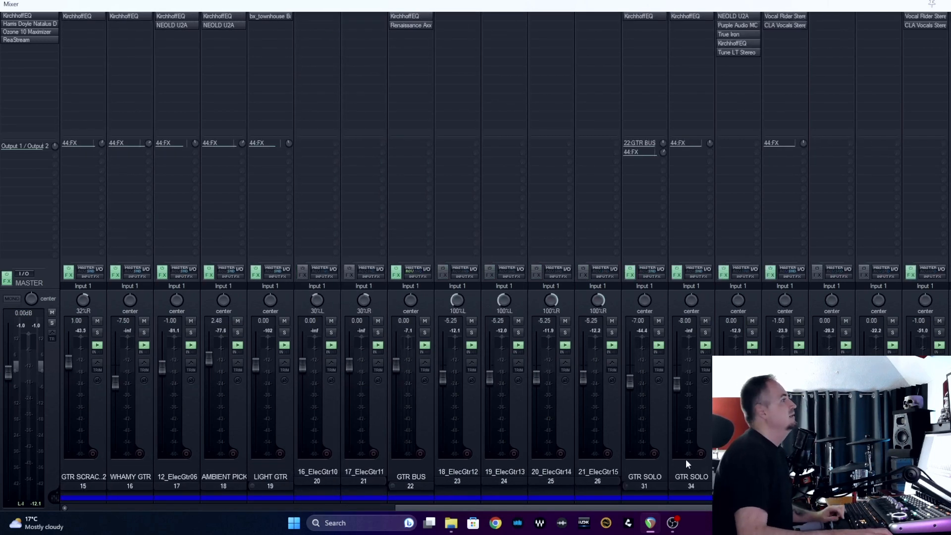
scroll(685, 459, "left", 6)
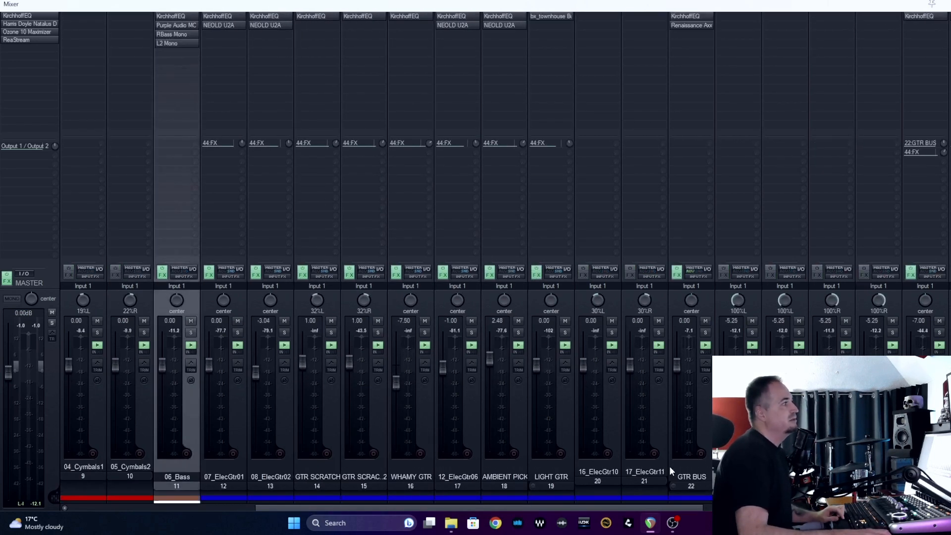
scroll(669, 465, "right", 3)
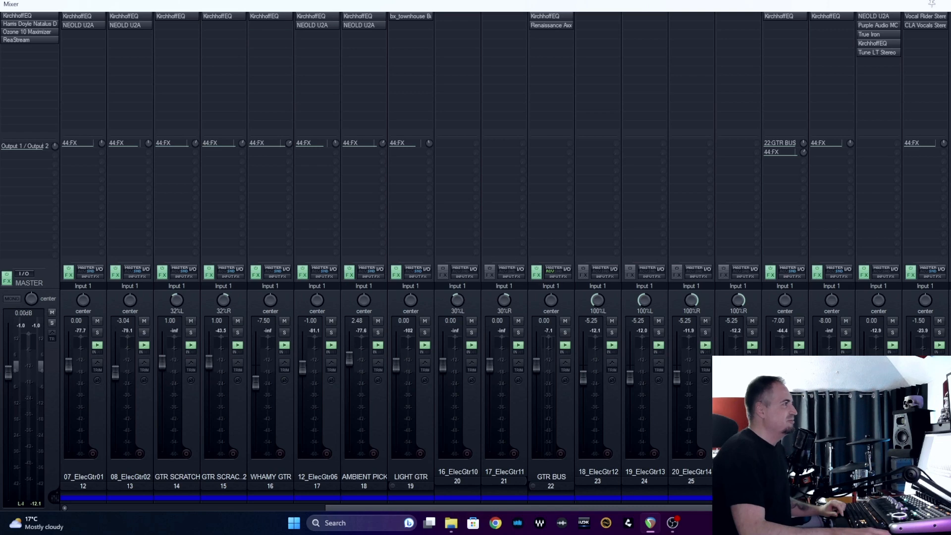
left_click_drag(743, 508, 599, 509)
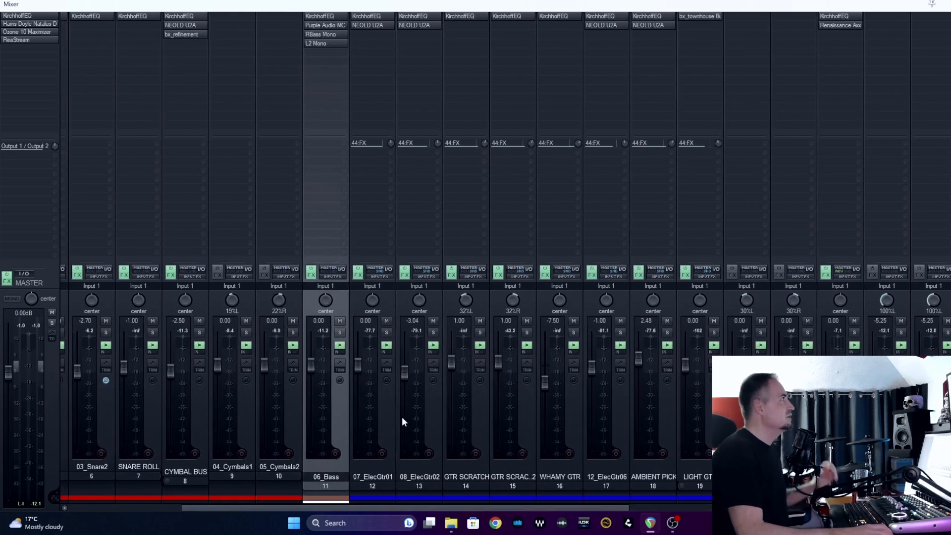
scroll(408, 473, "left", 4)
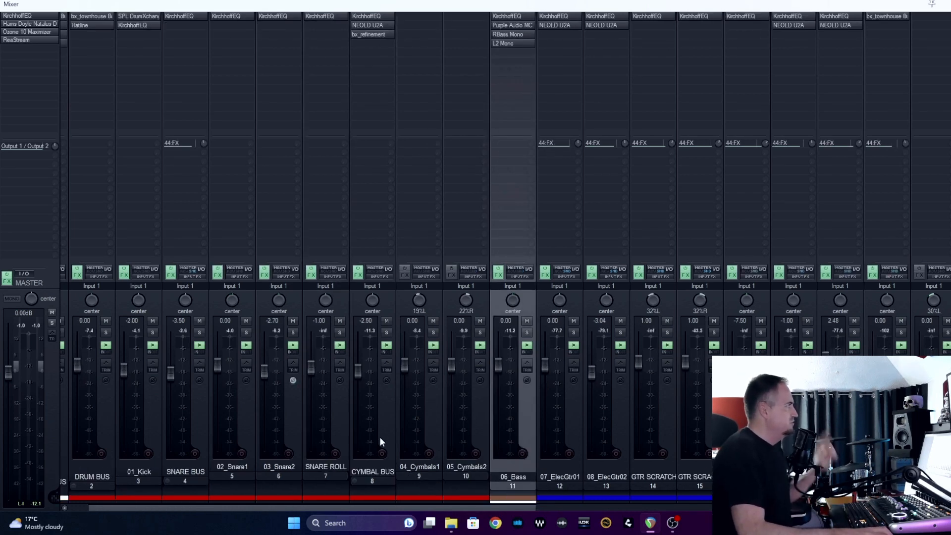
scroll(379, 437, "left", 1)
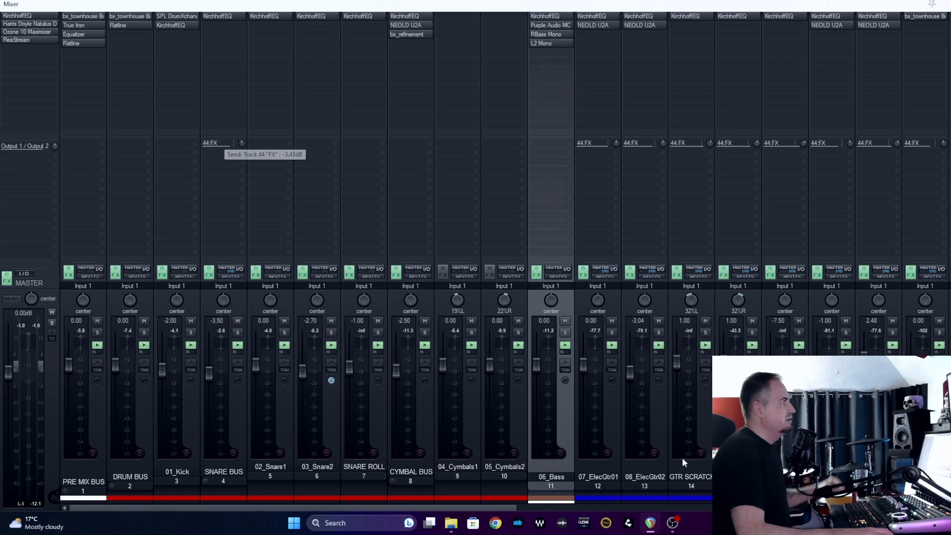
Inspect ValhallaSupermassive and the bell cut of the KirchhoffEQ on the FX track, closing both plugins.
scroll(693, 471, "right", 10)
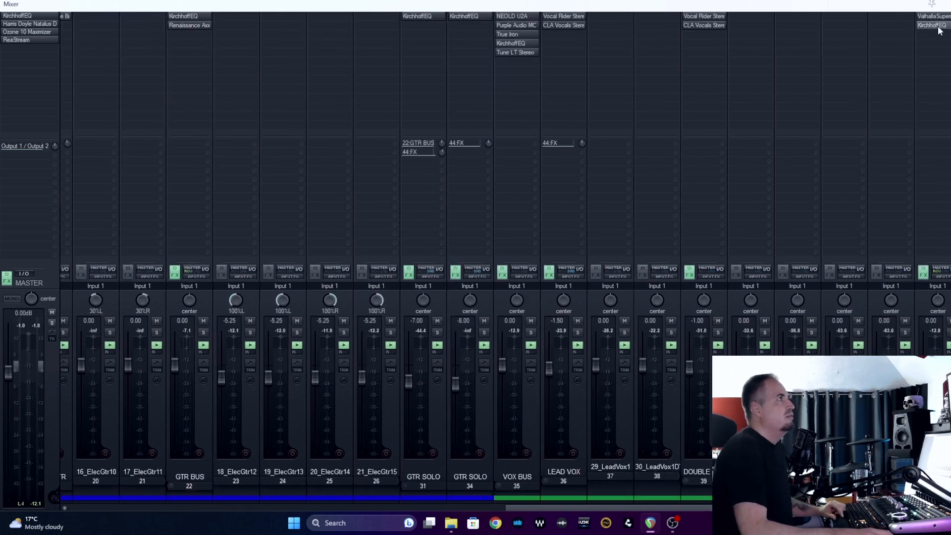
left_click(937, 28)
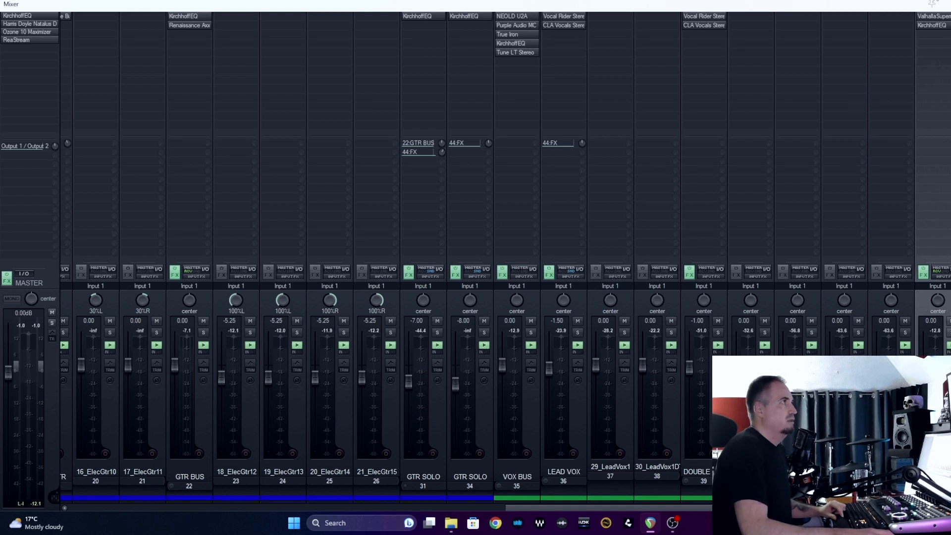
left_click(933, 16)
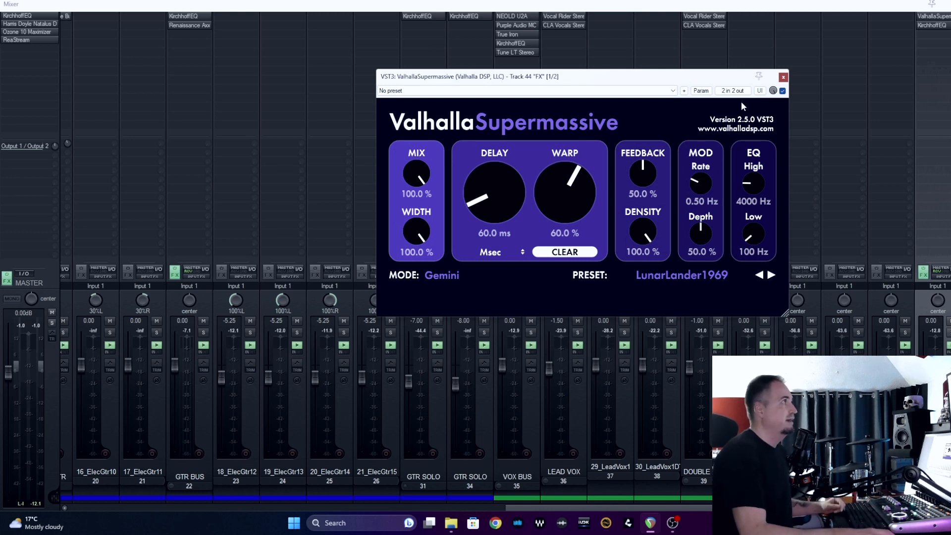
left_click(783, 78)
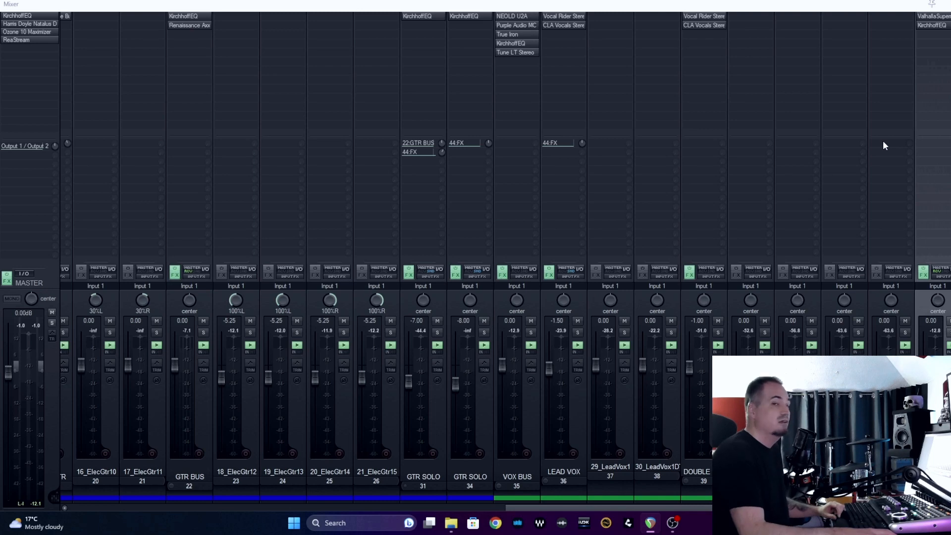
left_click(931, 25)
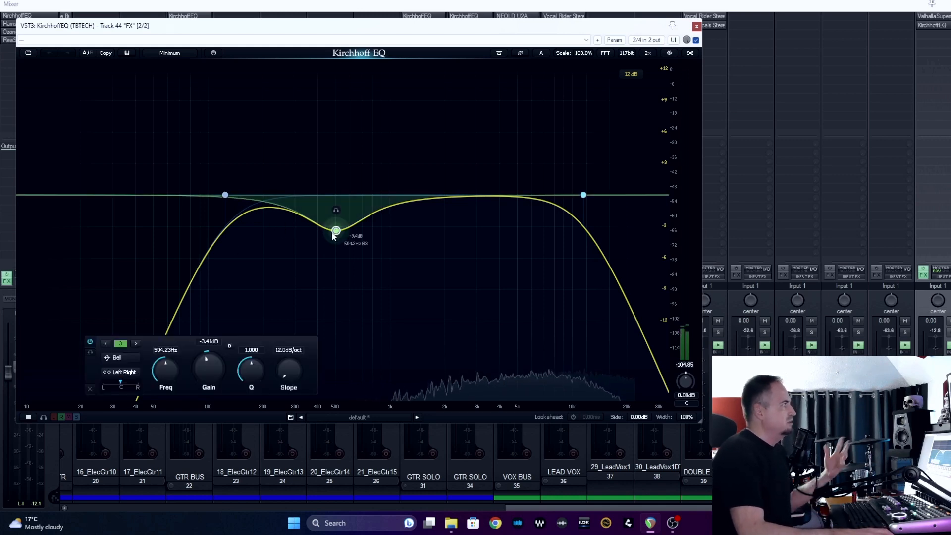
left_click(696, 26)
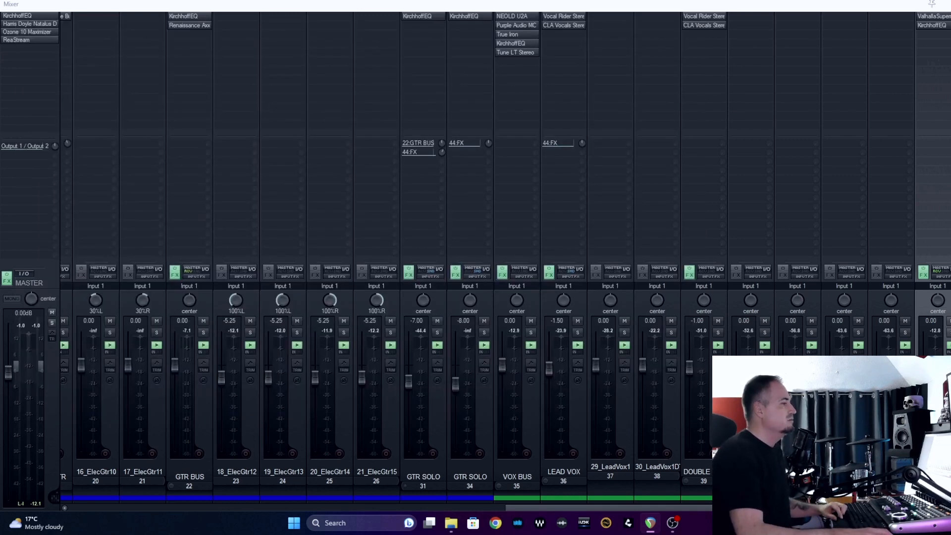
Check the FX send levels on the guitar channels from 07_ElecGtr01 through WHAMY GTR.
left_click_drag(734, 508, 399, 507)
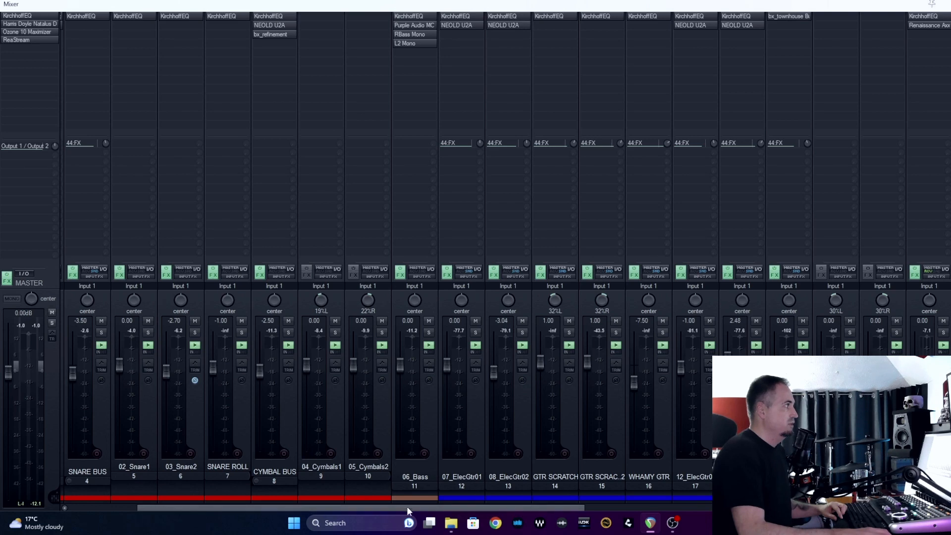
left_click_drag(406, 507, 437, 509)
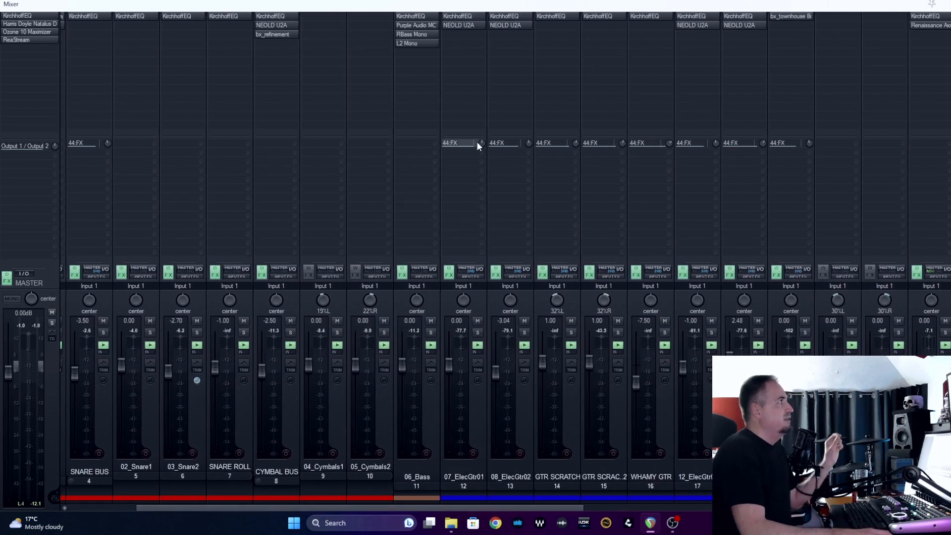
mouse_move(481, 142)
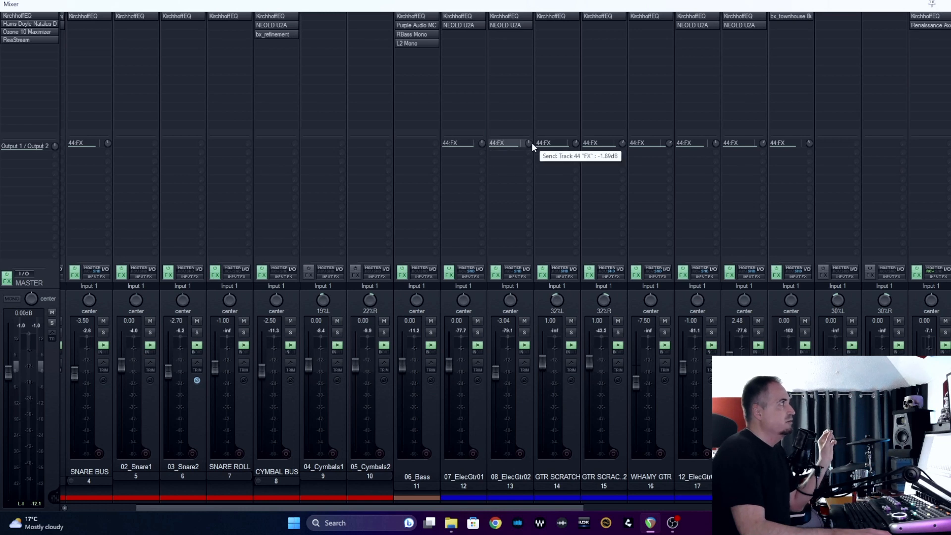
mouse_move(576, 143)
mouse_move(622, 144)
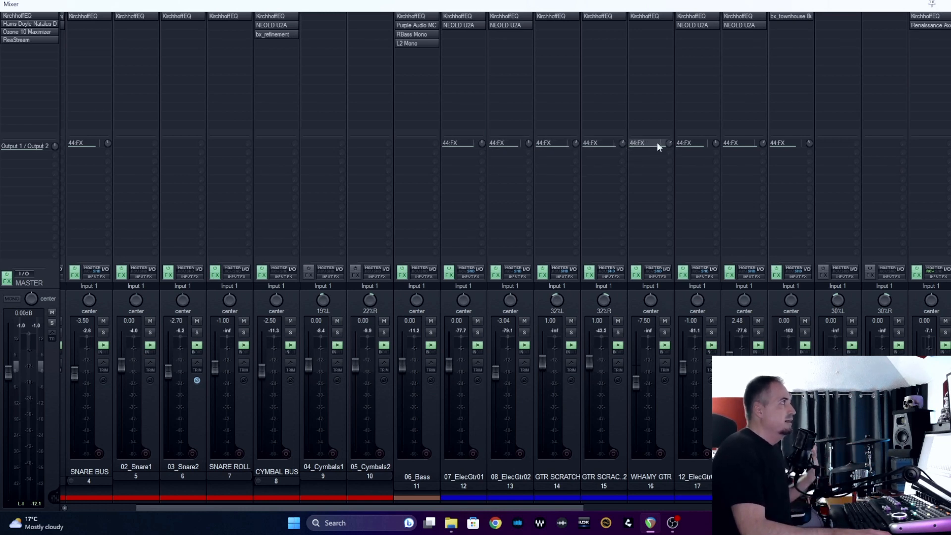
mouse_move(670, 142)
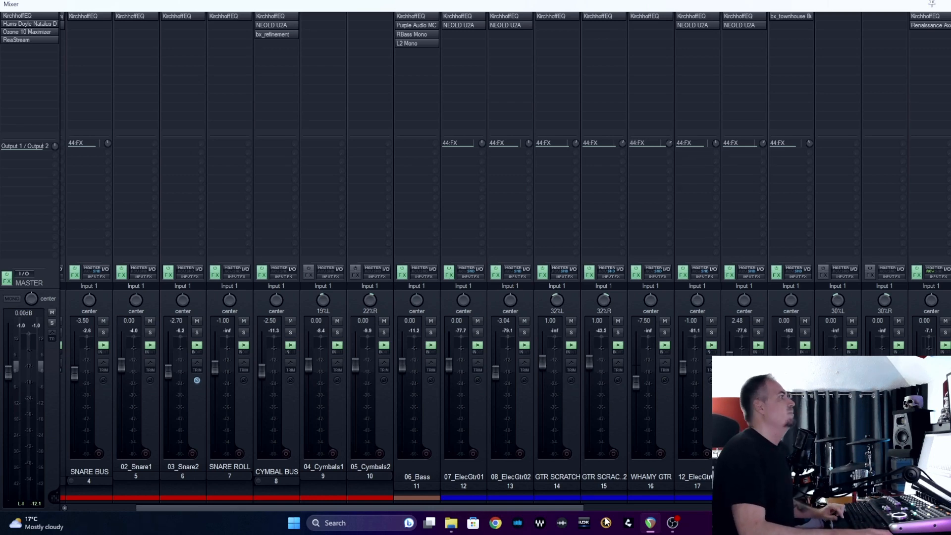
Select the GTR BUS channel and open its KirchhoffEQ, placing the plugin window clear for viewing.
left_click_drag(438, 506, 611, 510)
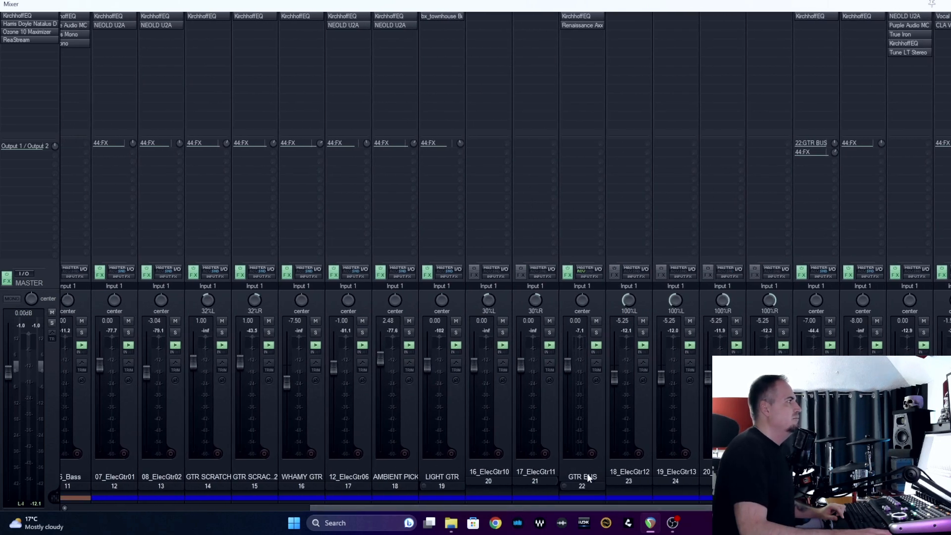
left_click(593, 459)
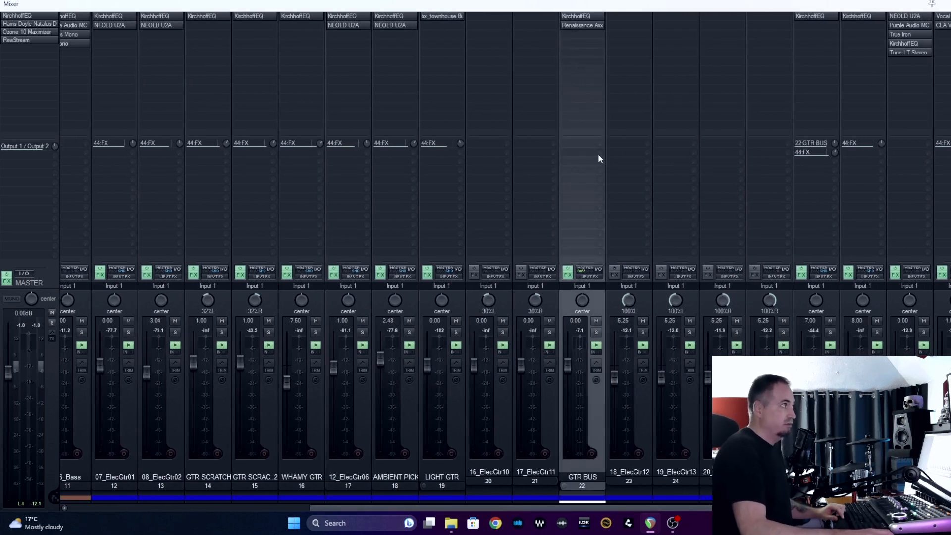
left_click_drag(583, 507, 678, 509)
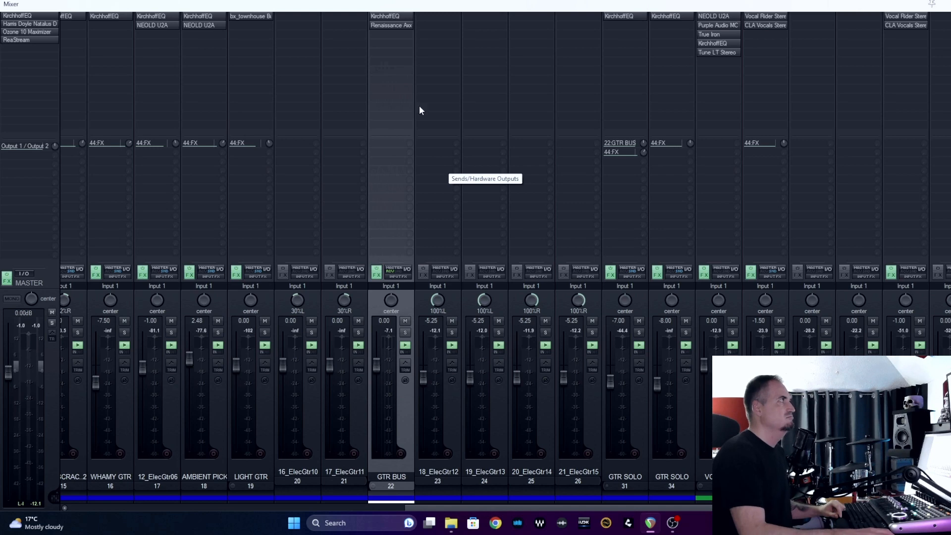
left_click(388, 19)
left_click_drag(767, 78, 627, 50)
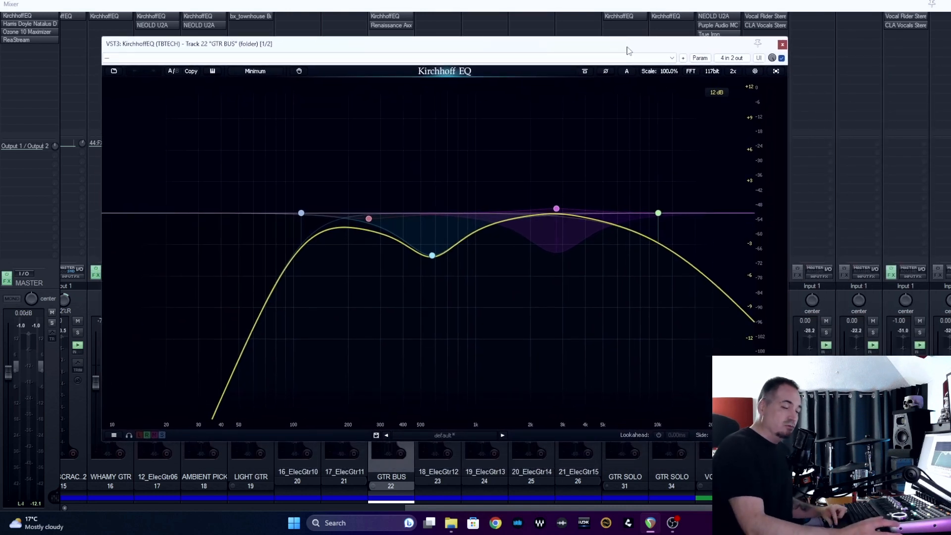
Inspect the high-pass, bell, dynamic and low-pass bands of the GTR BUS KirchhoffEQ, then close the plugin.
left_click(301, 213)
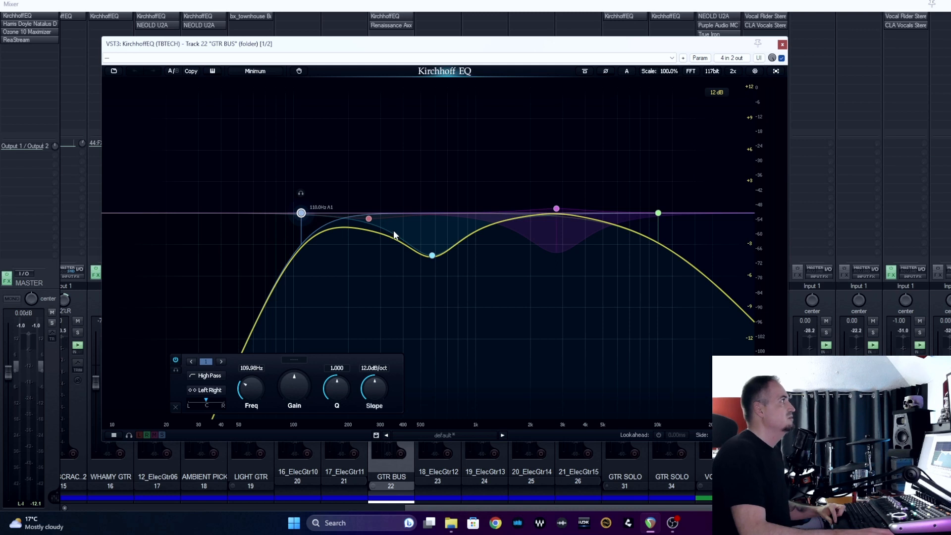
left_click(368, 219)
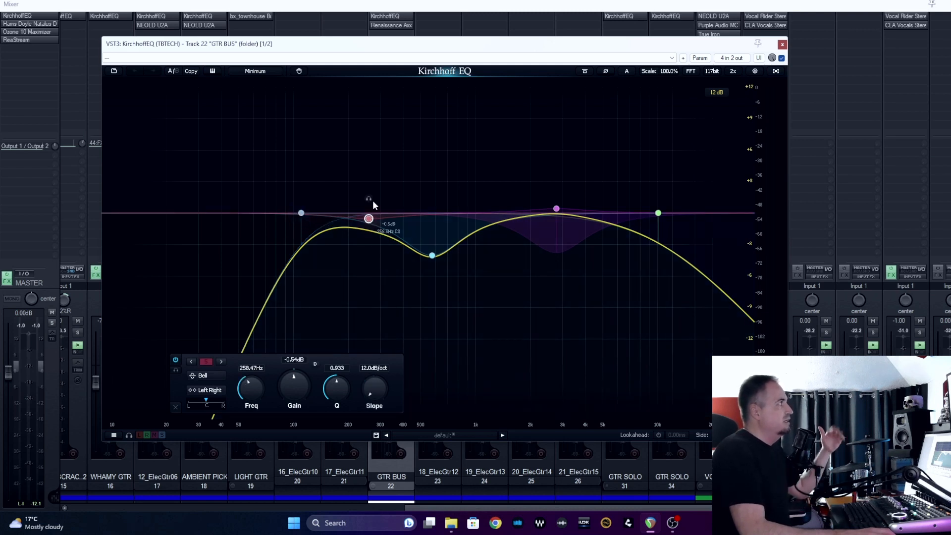
left_click(432, 255)
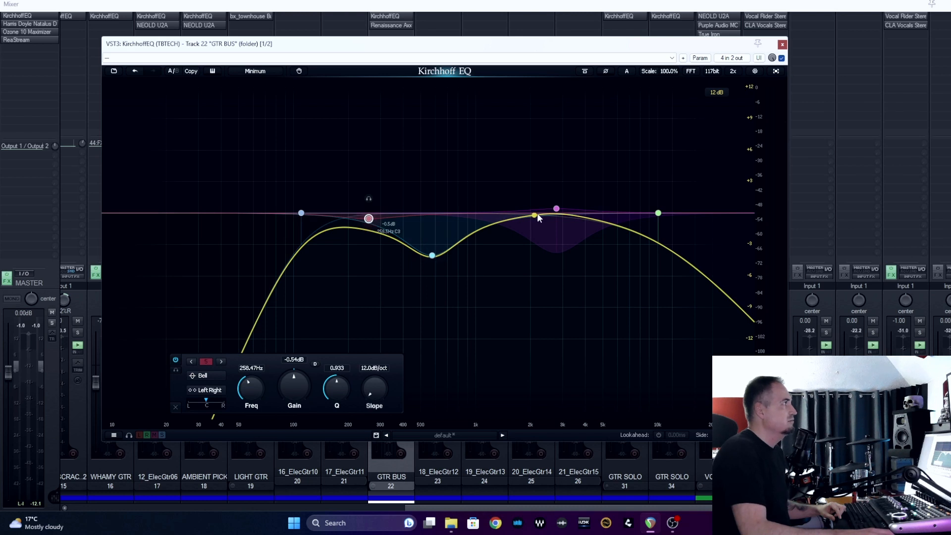
left_click(556, 208)
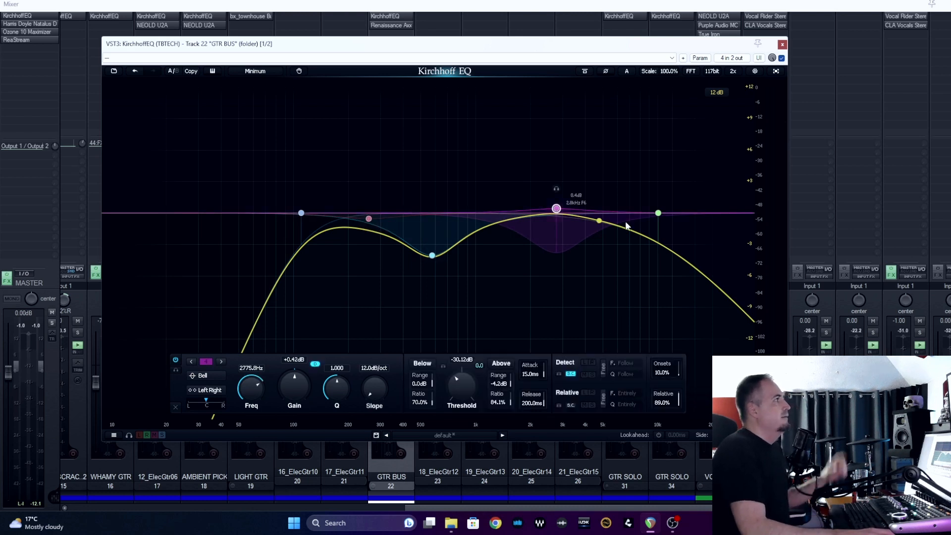
left_click(658, 213)
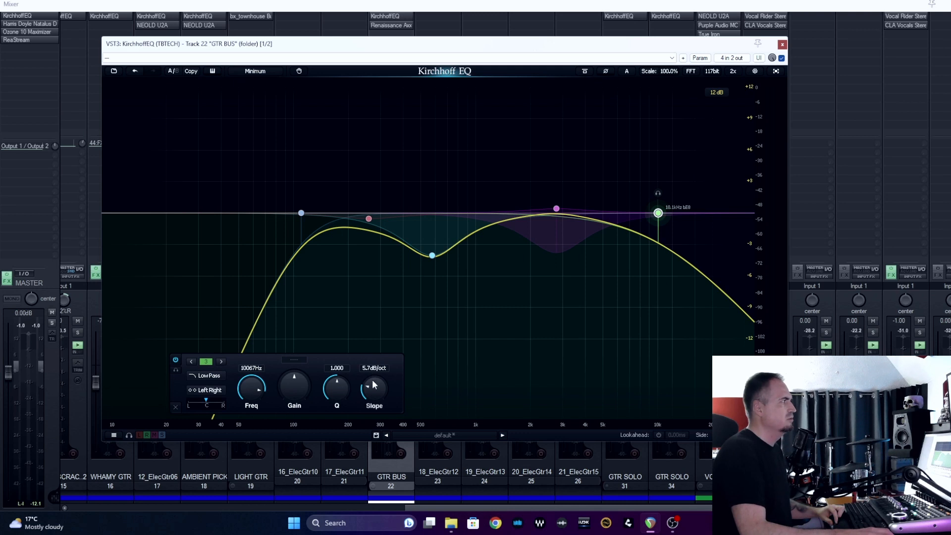
left_click(556, 208)
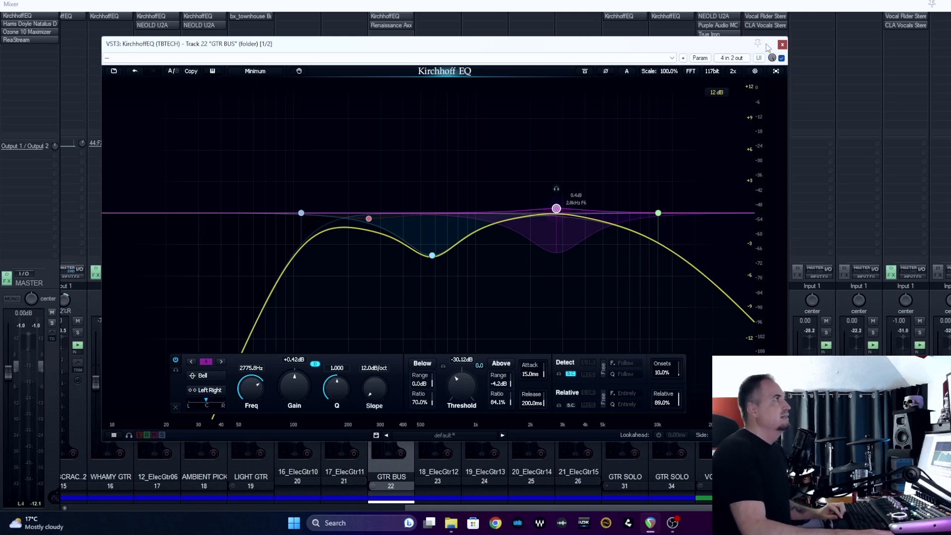
left_click(783, 44)
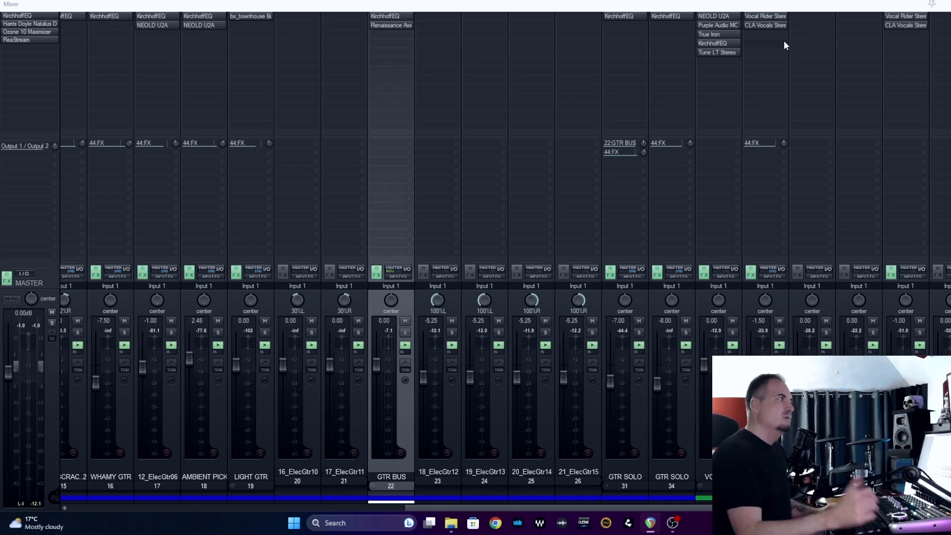
Review the Renaissance Axx compressor on GTR BUS, briefly revisiting its KirchhoffEQ, and close both plugins.
left_click(393, 25)
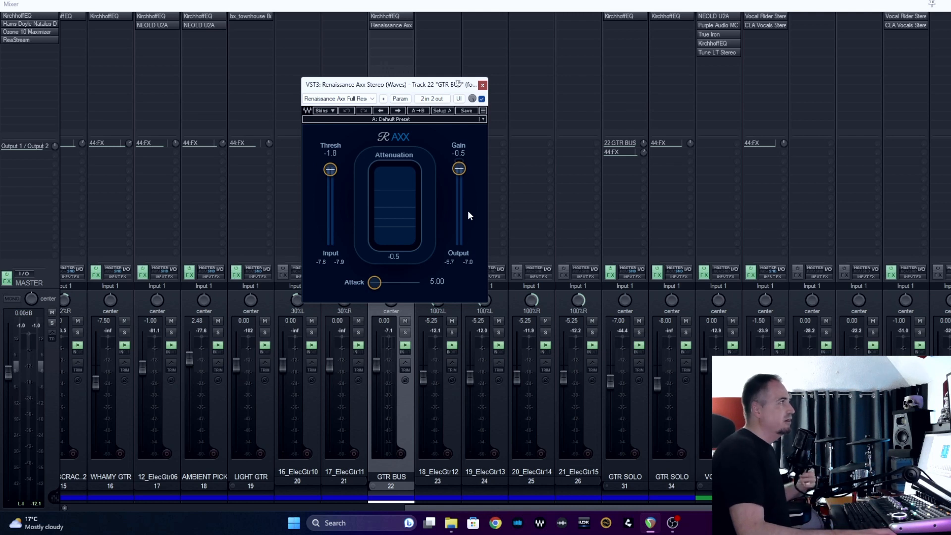
left_click(483, 86)
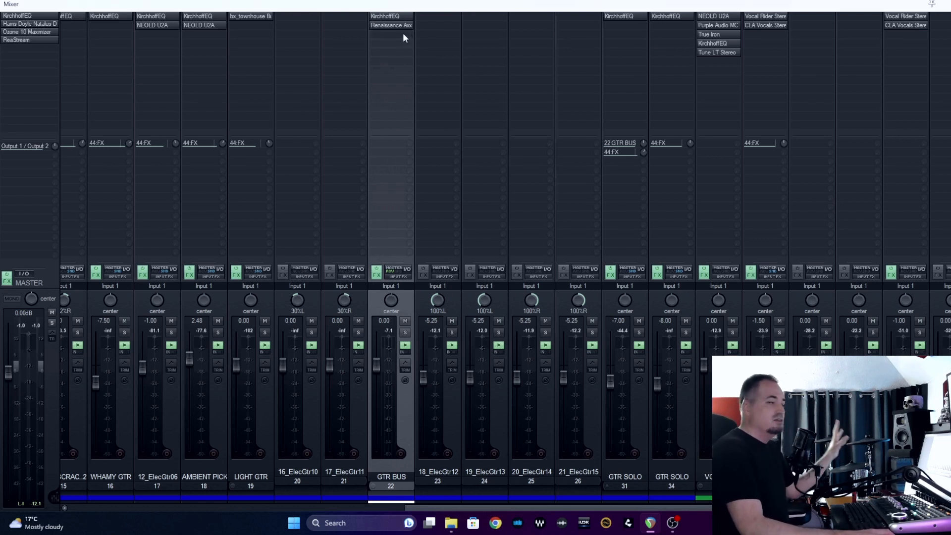
left_click(391, 15)
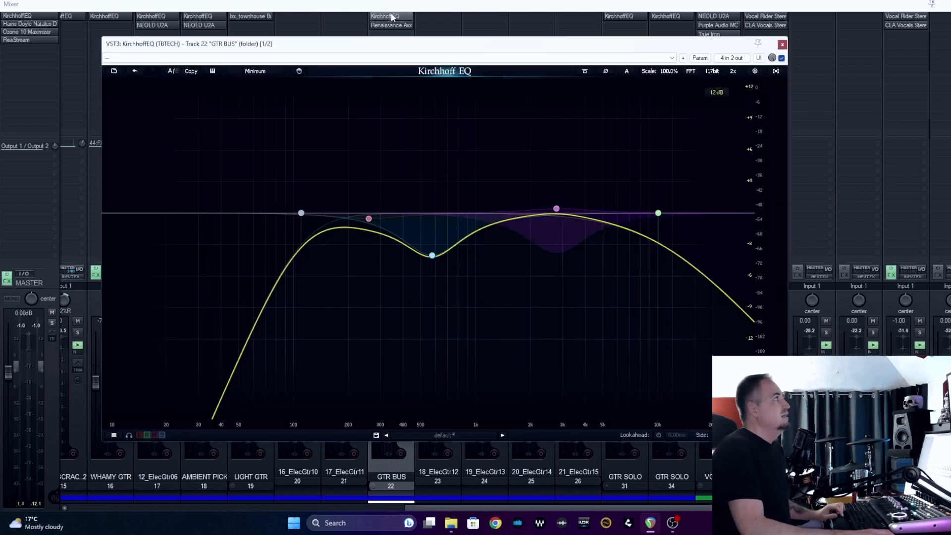
left_click(782, 44)
left_click(404, 25)
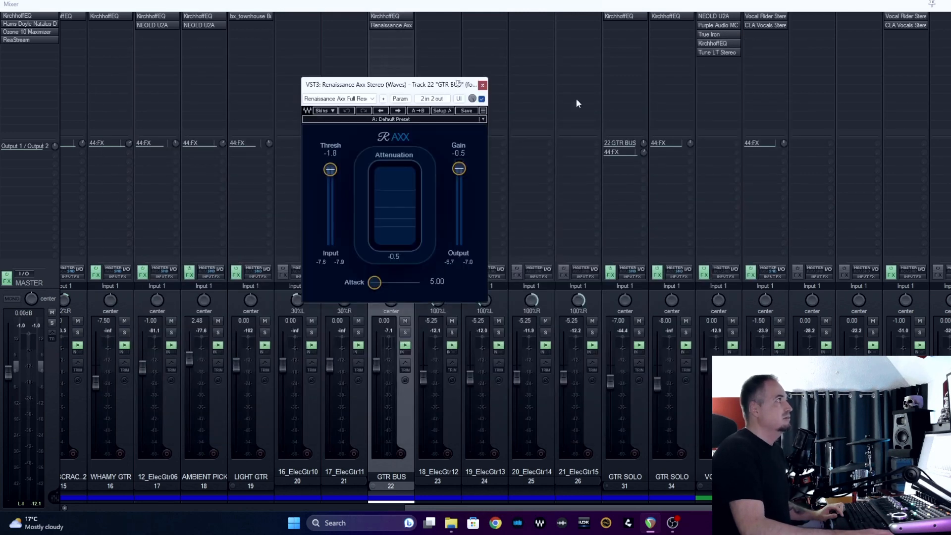
left_click(482, 85)
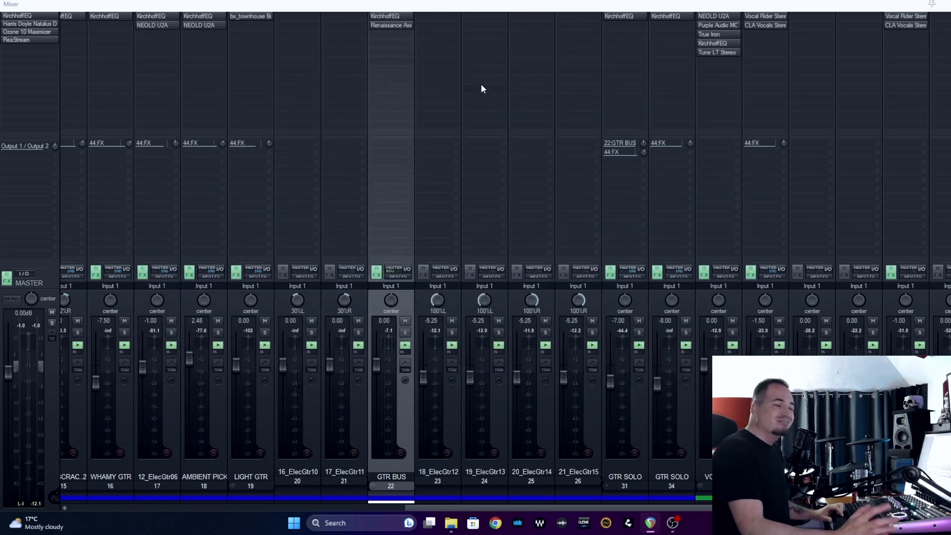
Inspect the filter, bell and high-shelf bands of the KirchhoffEQ on the track 31 GTR SOLO channel and close it.
left_click(636, 470)
left_click(620, 16)
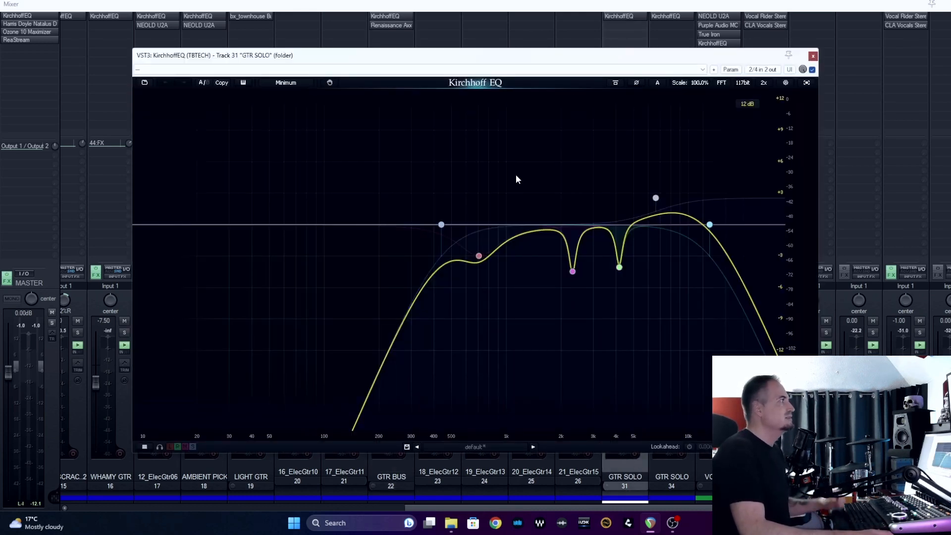
left_click(441, 225)
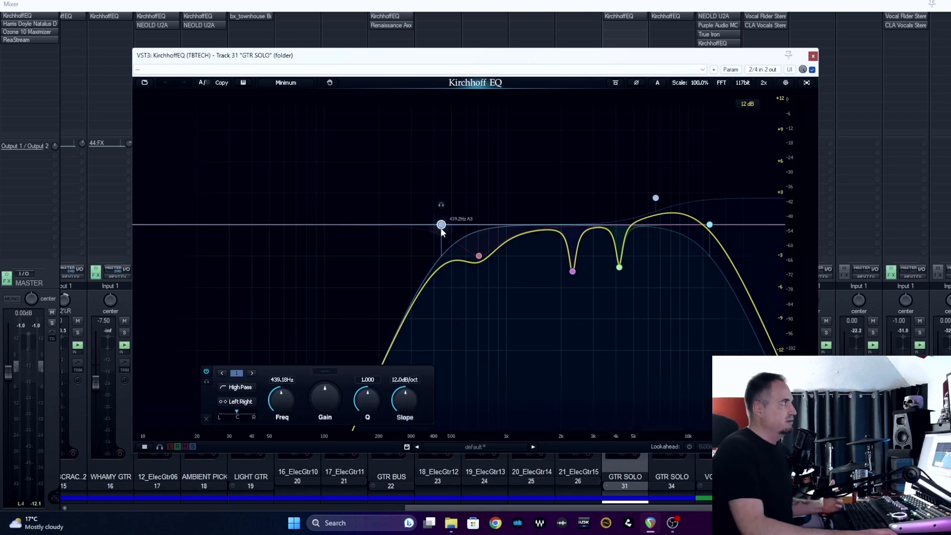
left_click(478, 257)
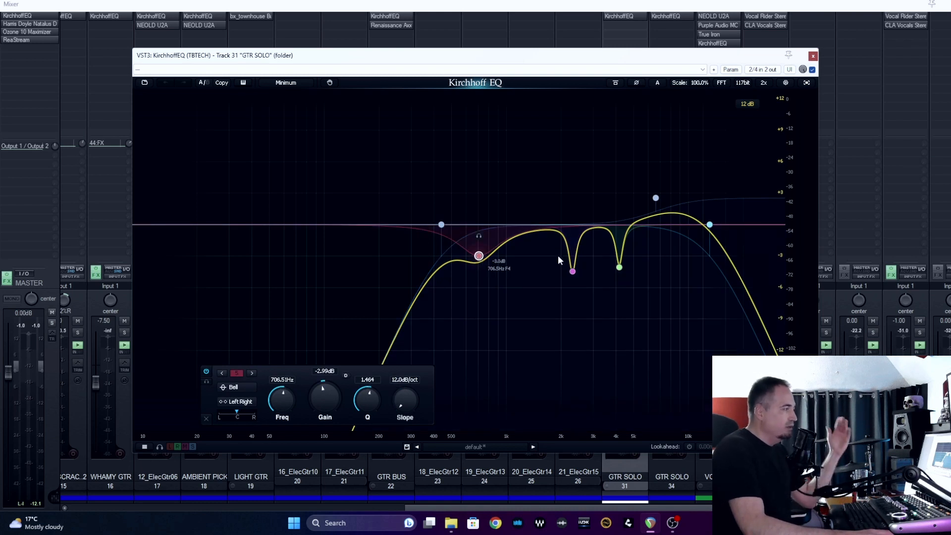
left_click(571, 271)
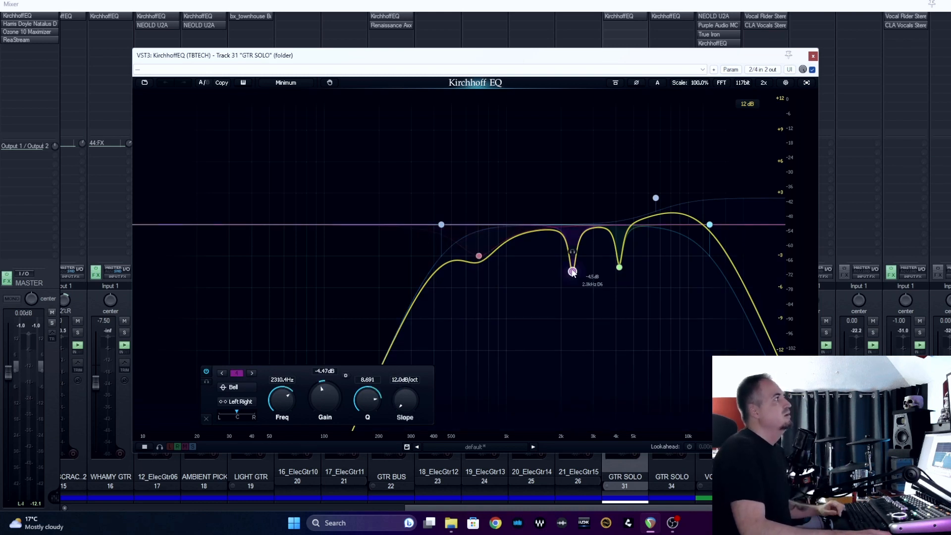
left_click(619, 267)
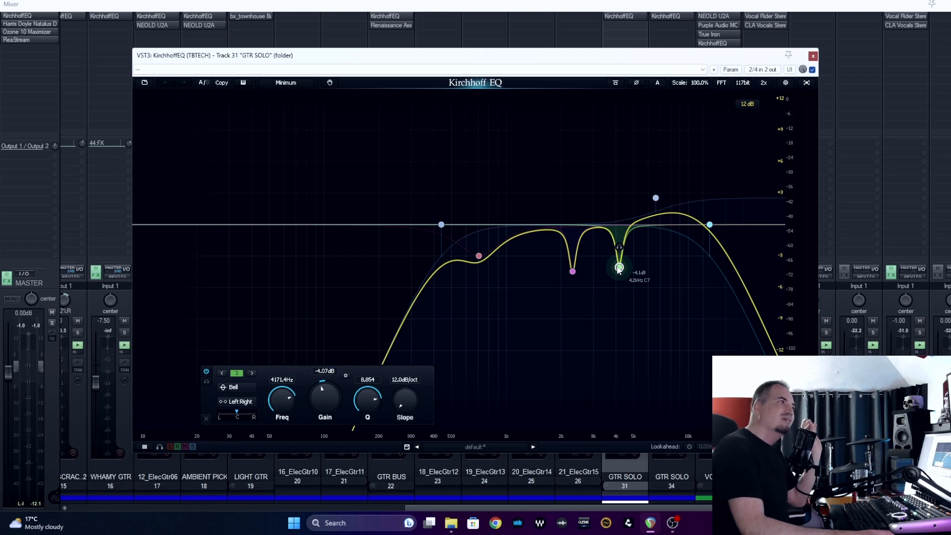
left_click(655, 198)
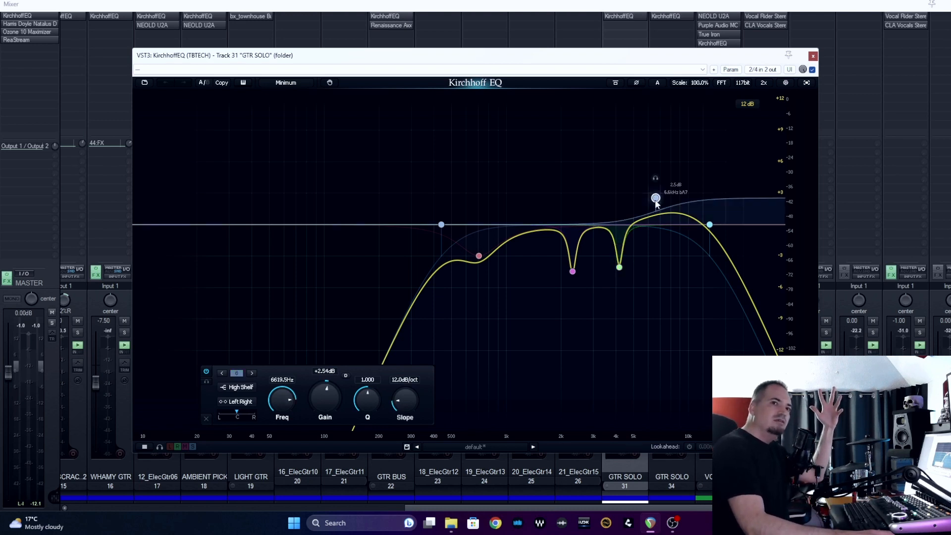
left_click(710, 225)
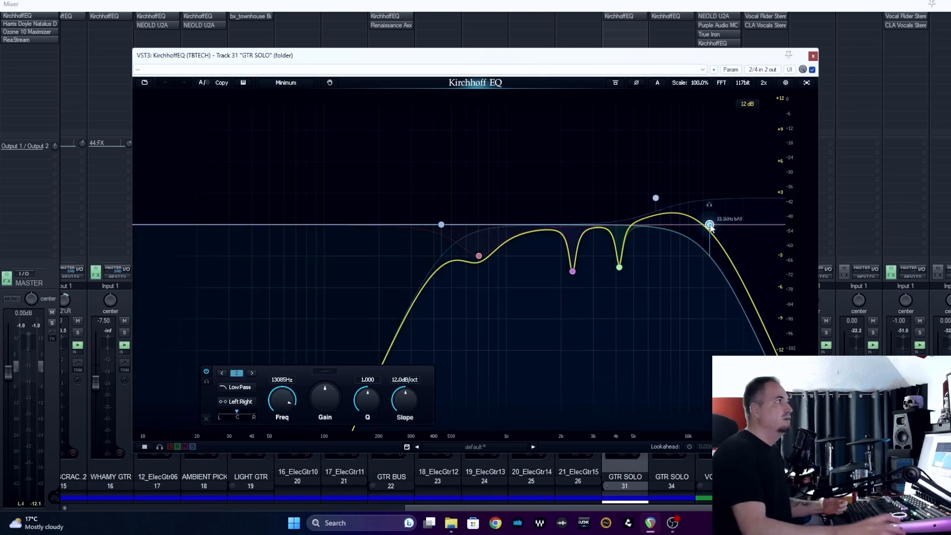
left_click(655, 198)
left_click(811, 55)
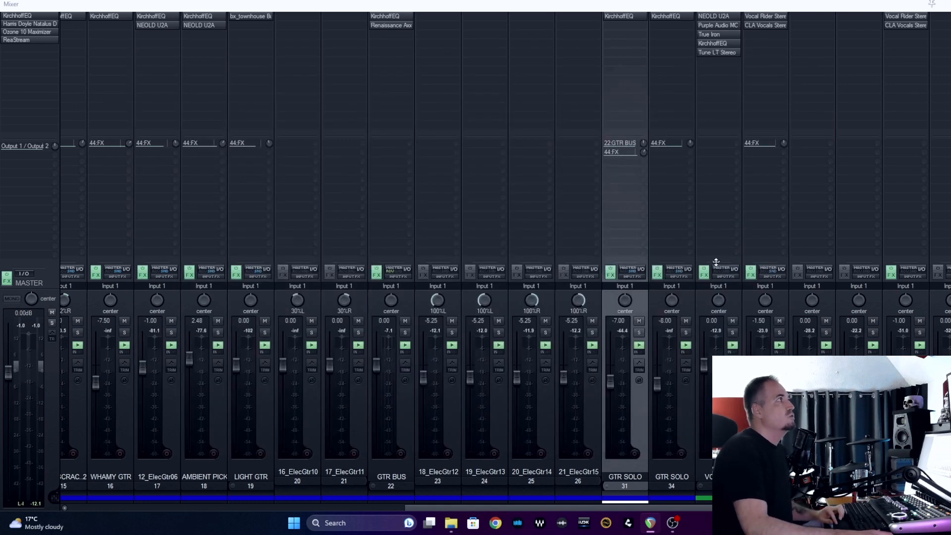
Review the KirchhoffEQ curve on the track 34 GTR SOLO channel and close the plugin.
left_click(681, 426)
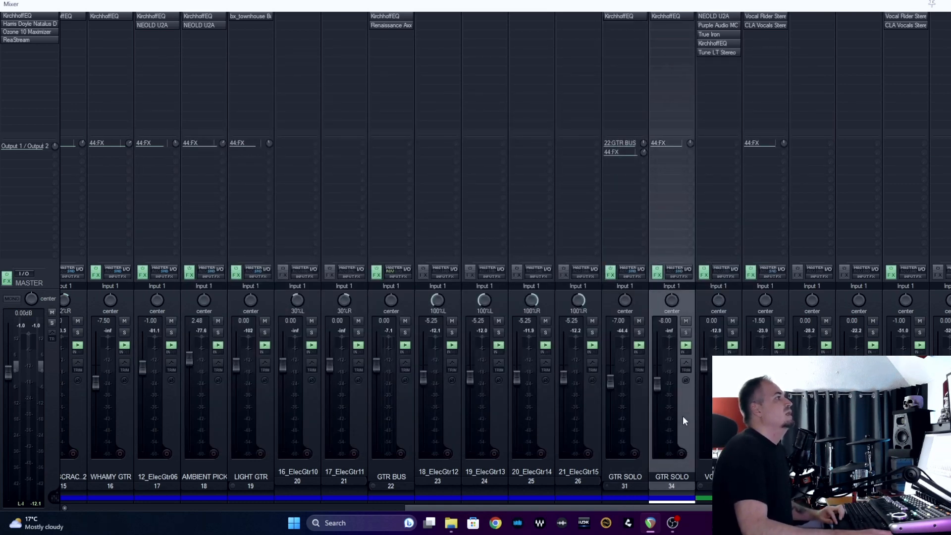
left_click(668, 16)
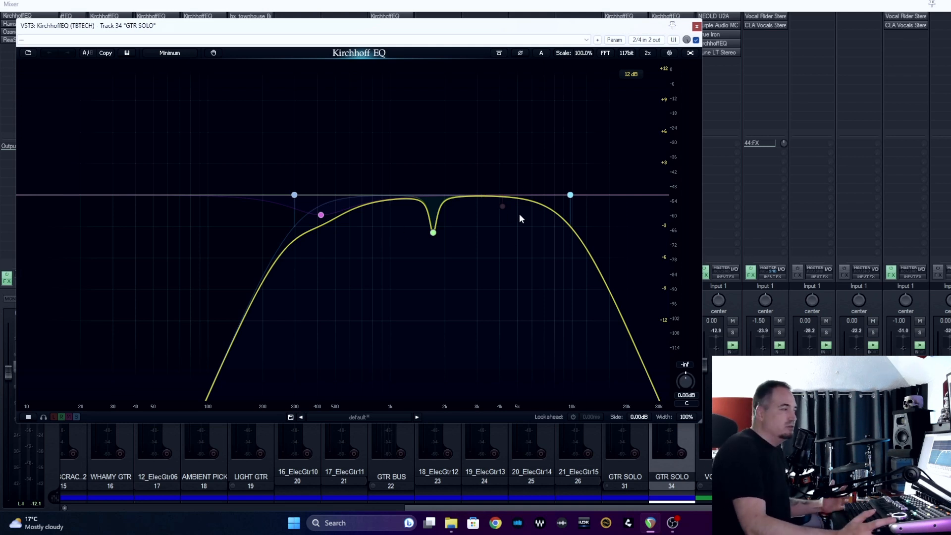
left_click(696, 26)
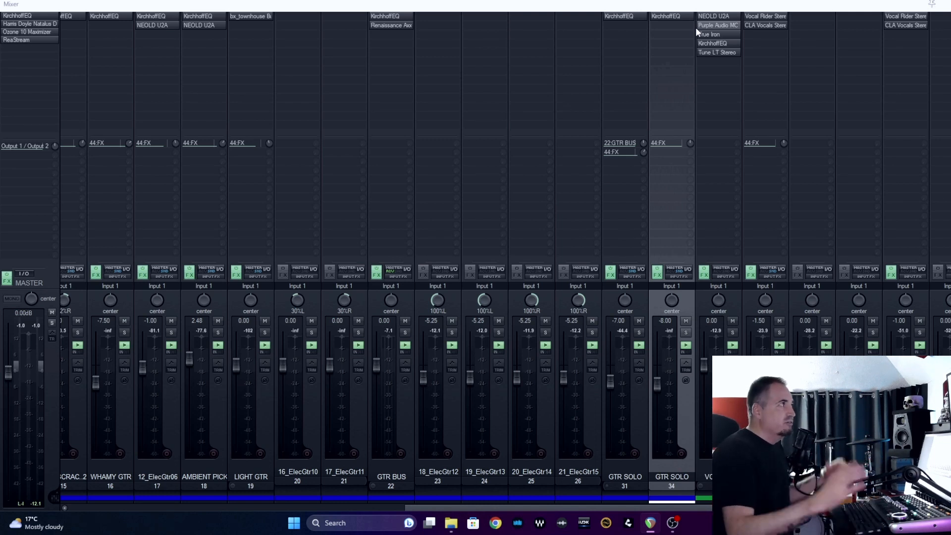
Check the track 31 GTR SOLO send to GTR BUS, close its controls and return to the 07_ElecGtr01 channel.
left_click(625, 146)
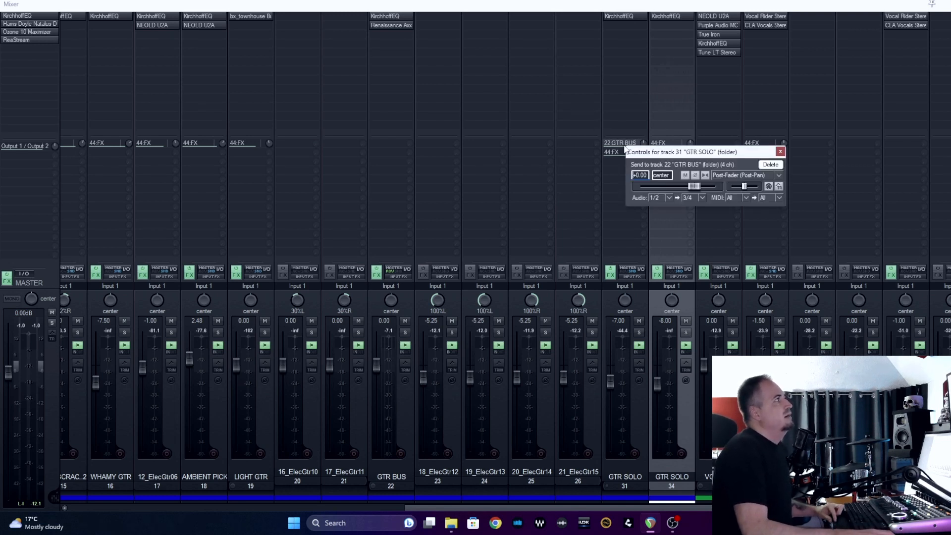
left_click(782, 148)
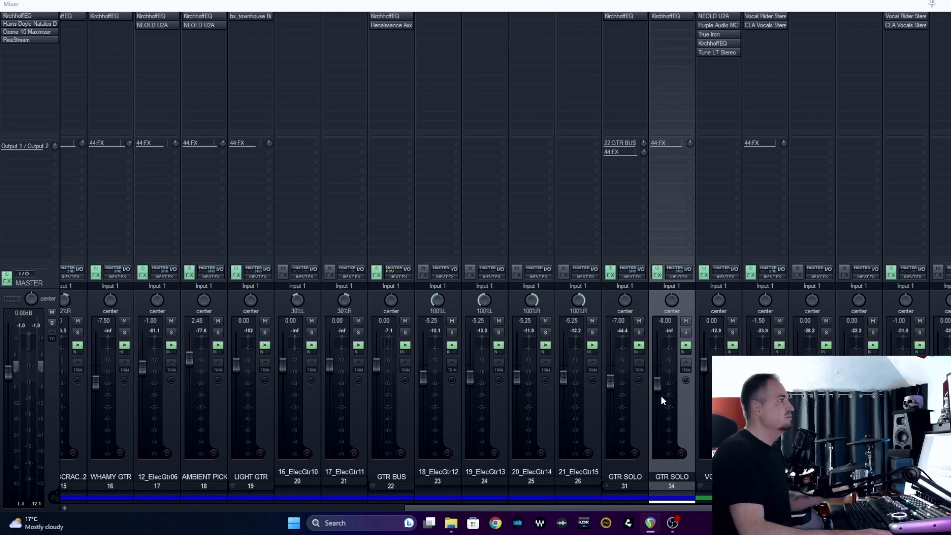
left_click_drag(476, 506, 197, 505)
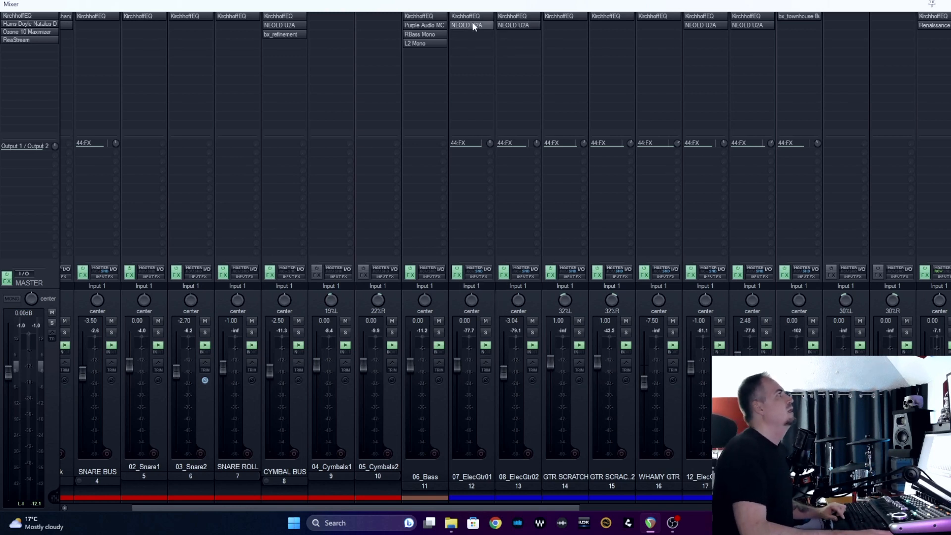
Solo the 07_ElecGtr01 channel, play it from the SNARE BREAK marker and return to the mixer.
left_click(486, 417)
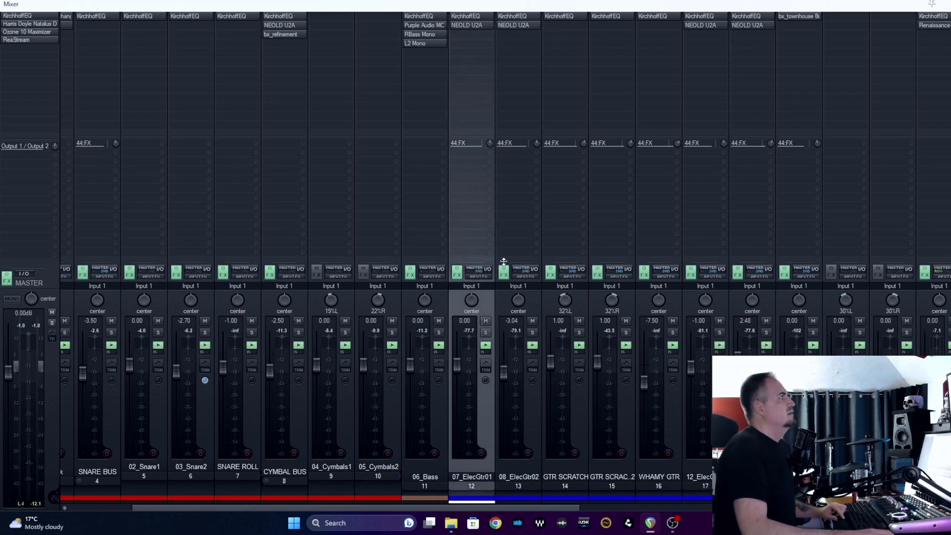
left_click(486, 332)
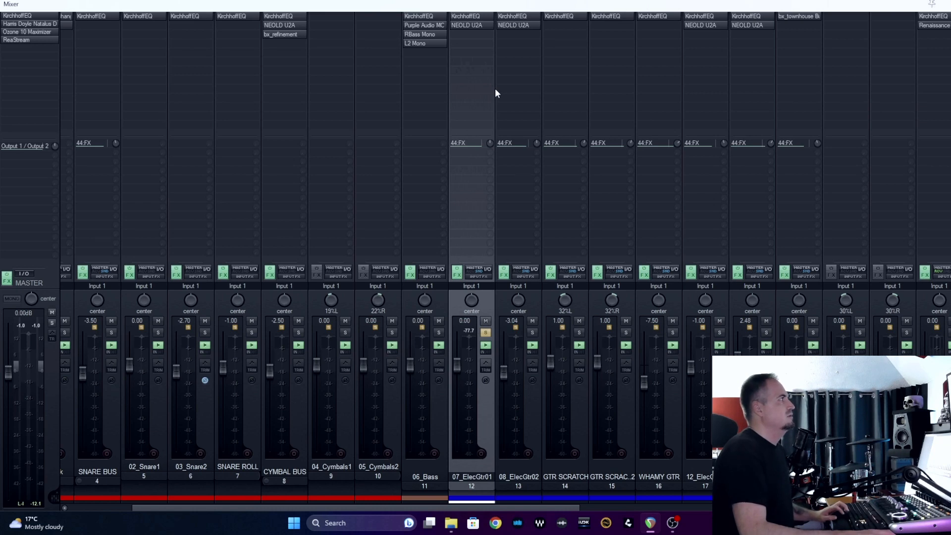
left_click(943, 6)
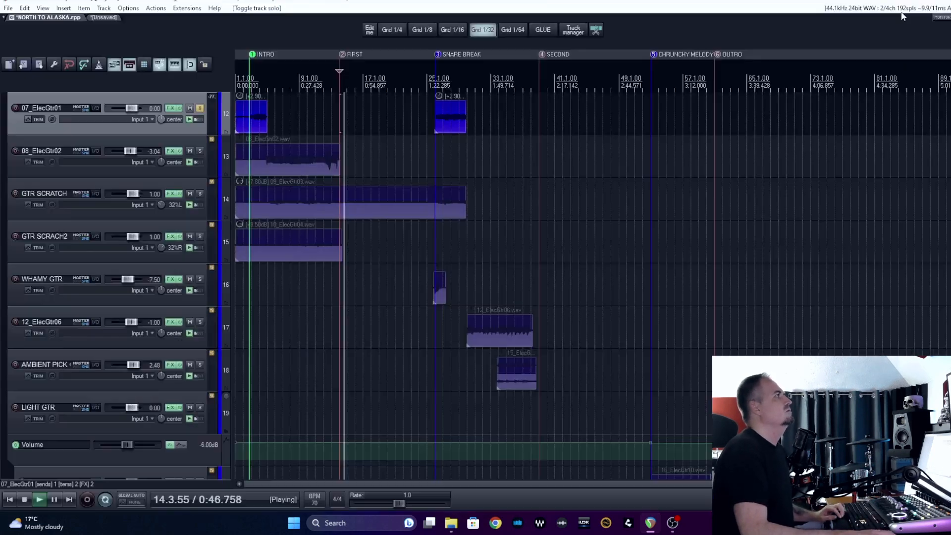
scroll(201, 150, "up", 3)
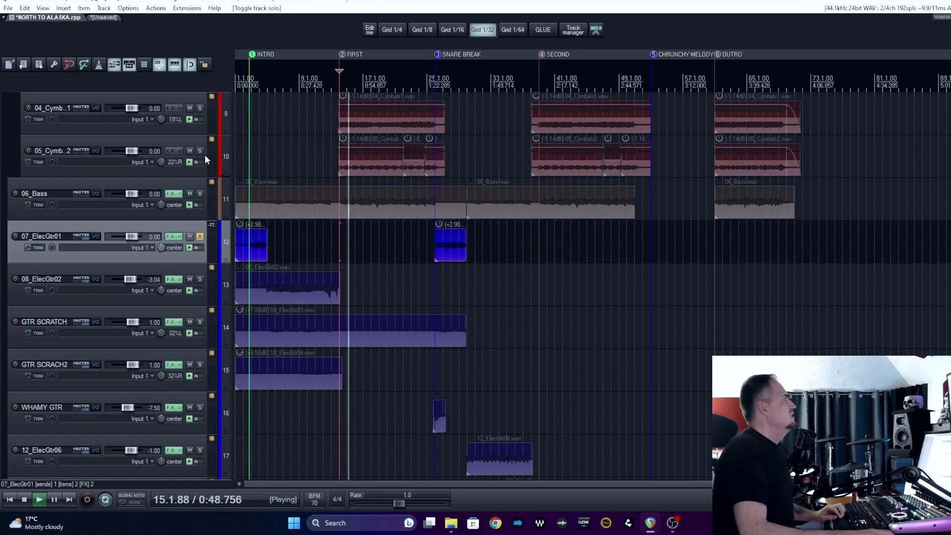
left_click(437, 77)
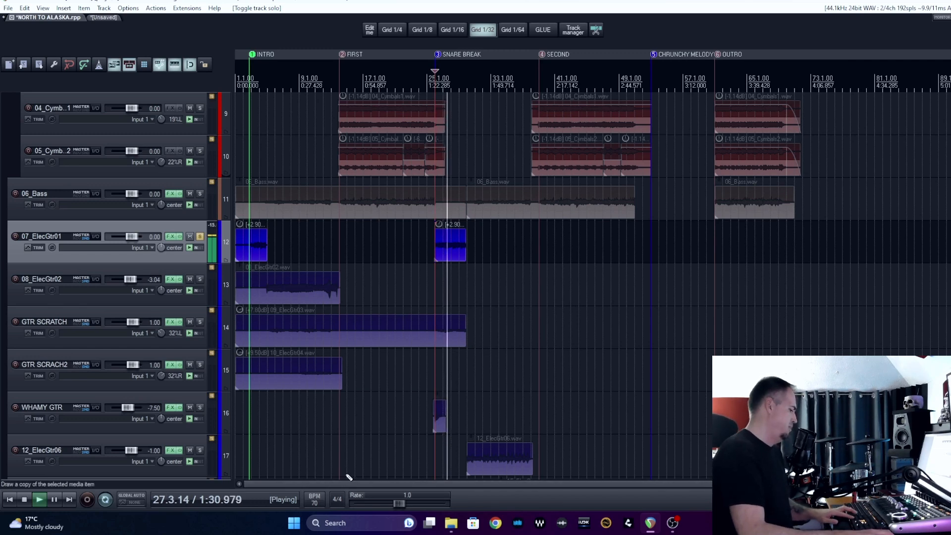
key("ctrl+m")
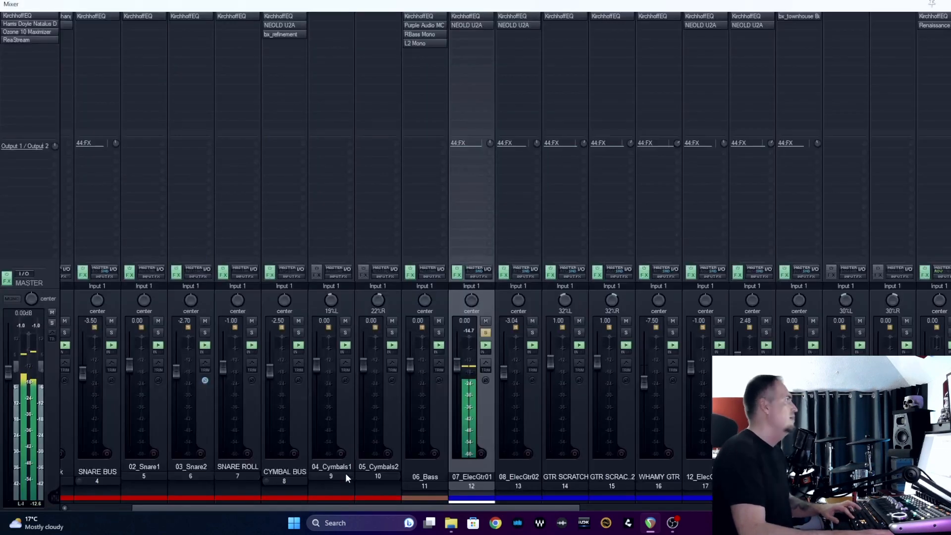
Review the KirchhoffEQ and NEOLD U2A on 07_ElecGtr01, checking the compressor's VU meter during playback, and close both plugins.
left_click(467, 16)
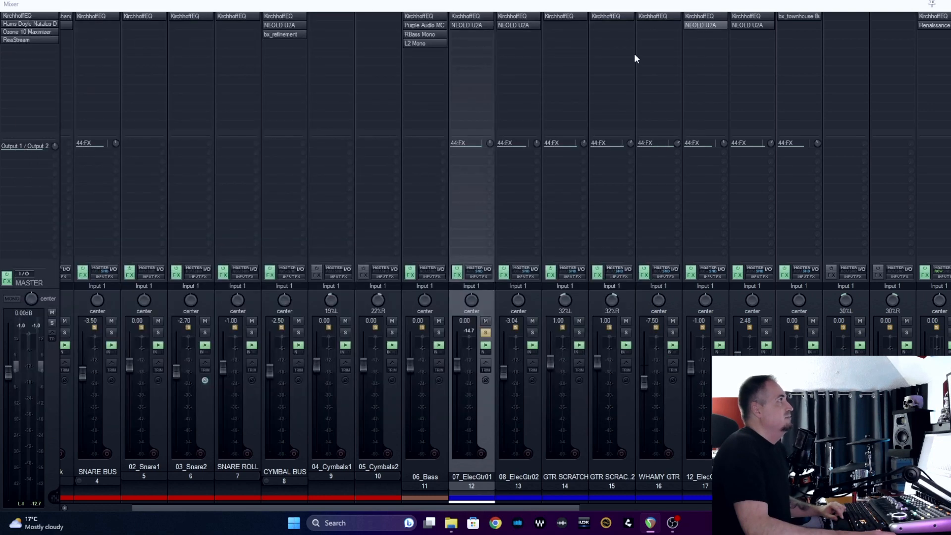
left_click(697, 26)
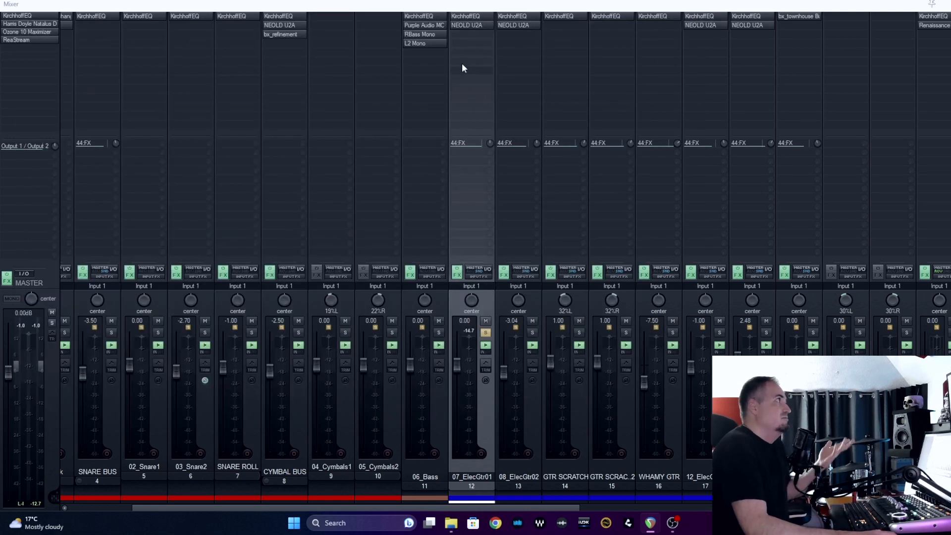
left_click(465, 24)
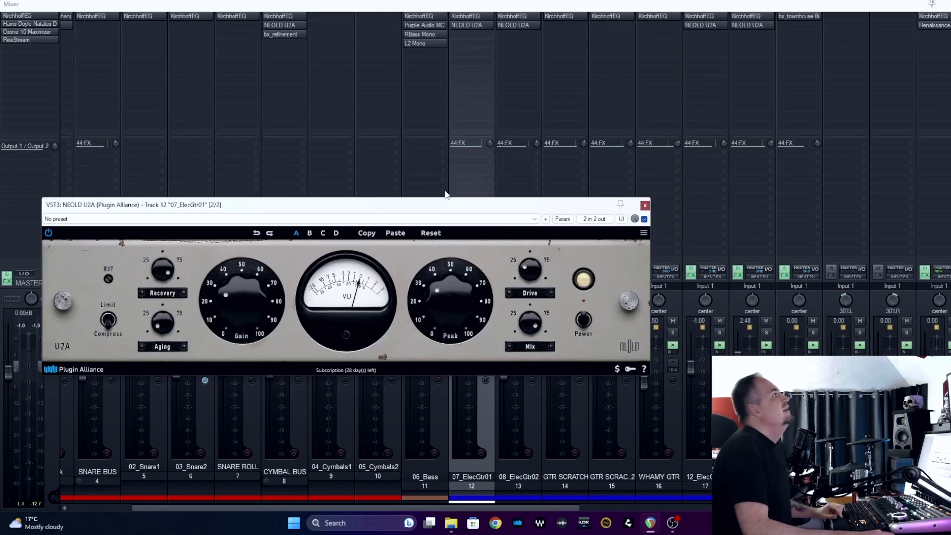
left_click_drag(441, 204, 483, 92)
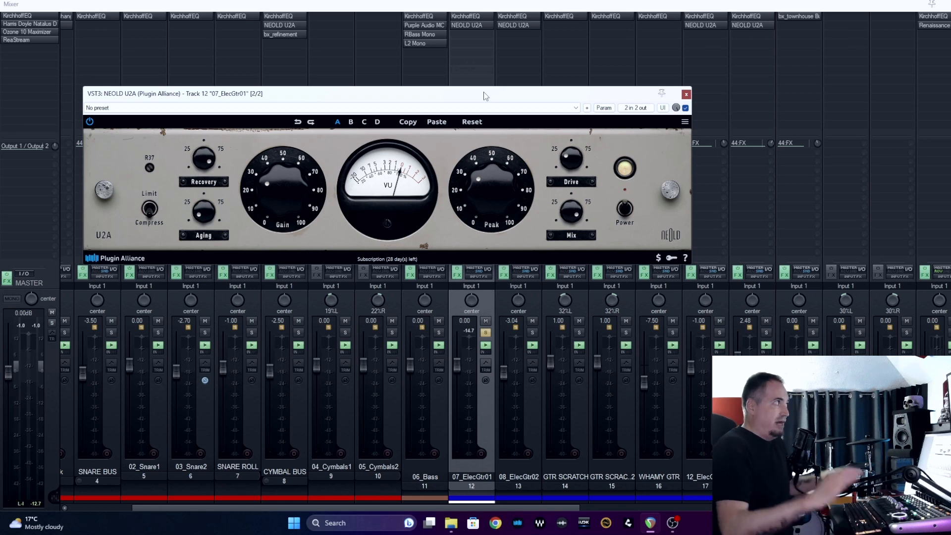
left_click_drag(484, 93, 522, 64)
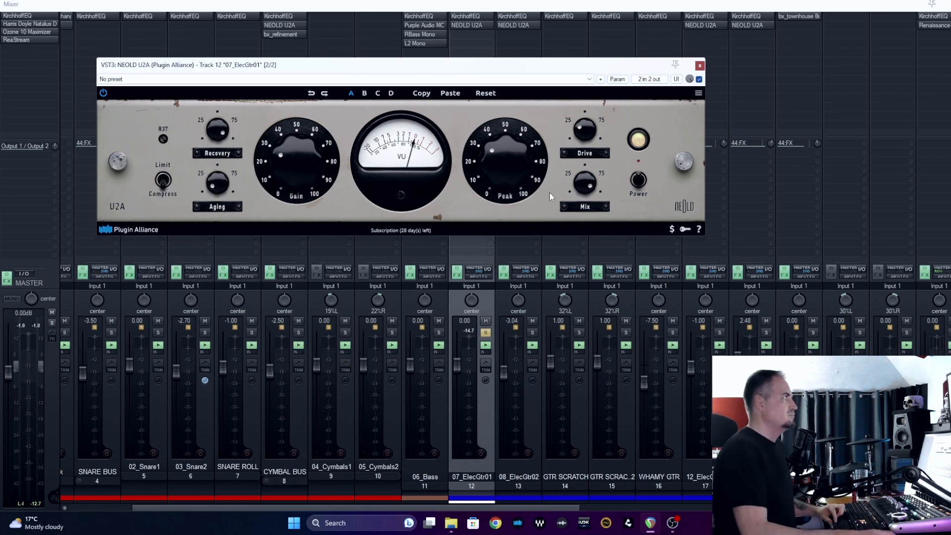
left_click_drag(525, 69, 483, 86)
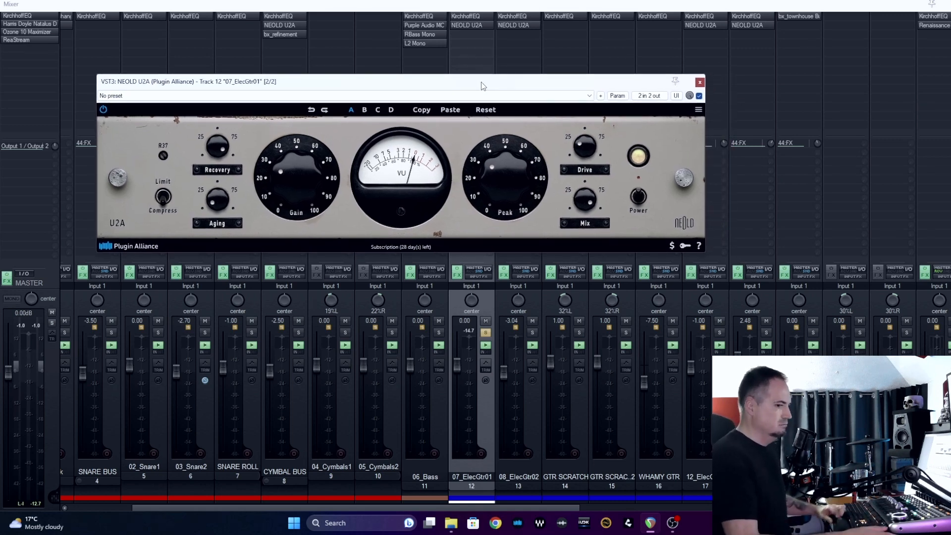
left_click_drag(483, 86, 502, 90)
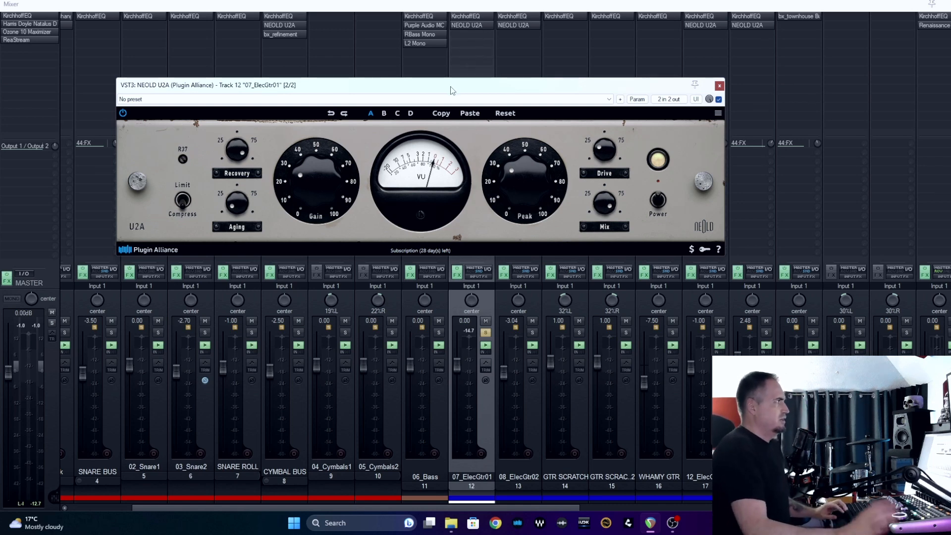
key("space")
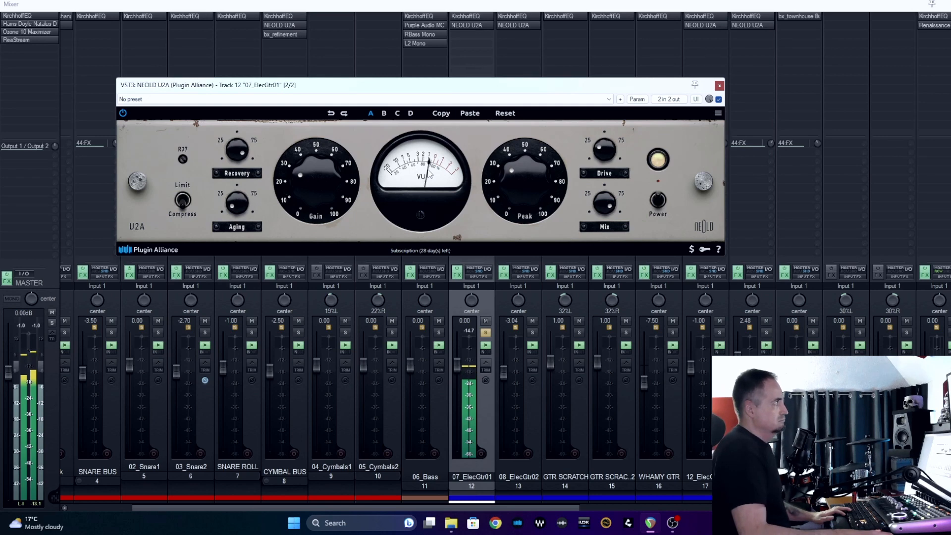
key("space")
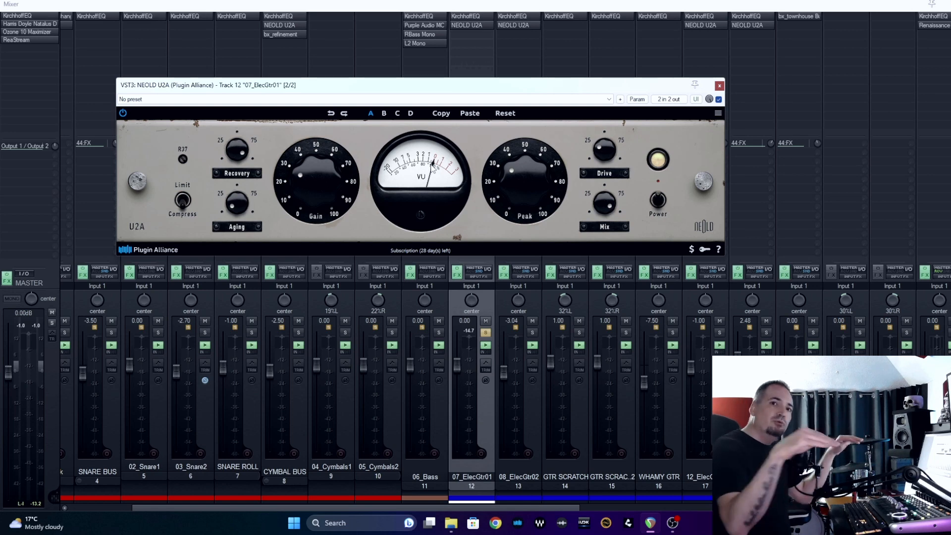
left_click(718, 86)
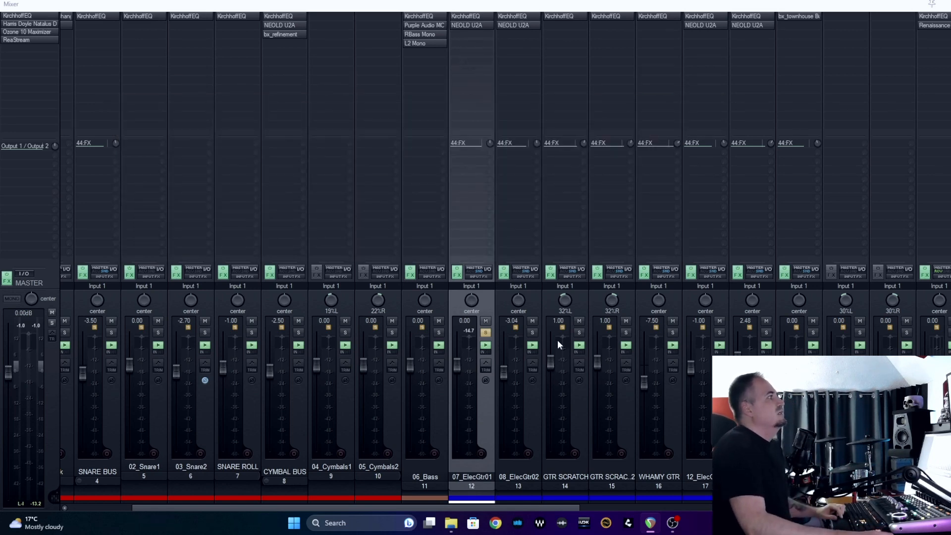
Select the 08_ElecGtr02 channel, review its KirchhoffEQ curve and NEOLD U2A compressor, and close both plugins.
left_click(536, 418)
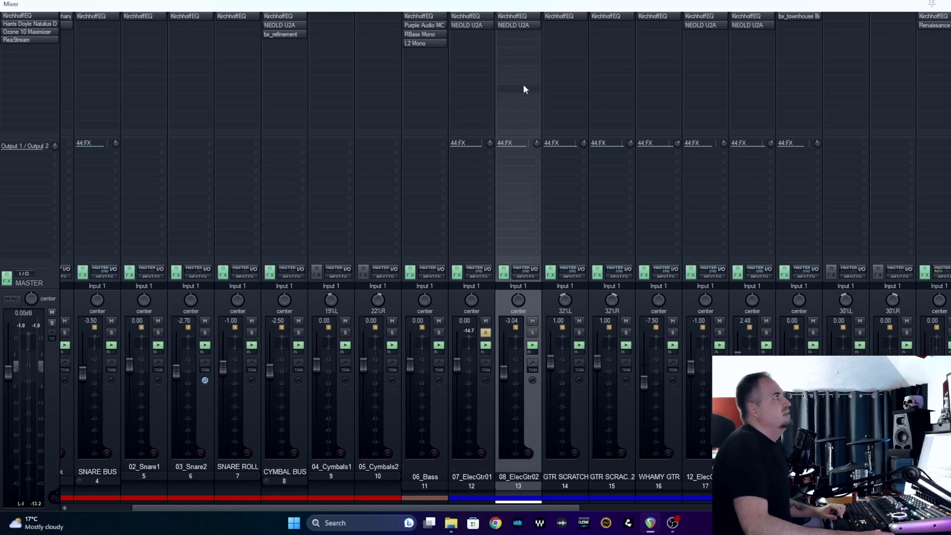
left_click(513, 16)
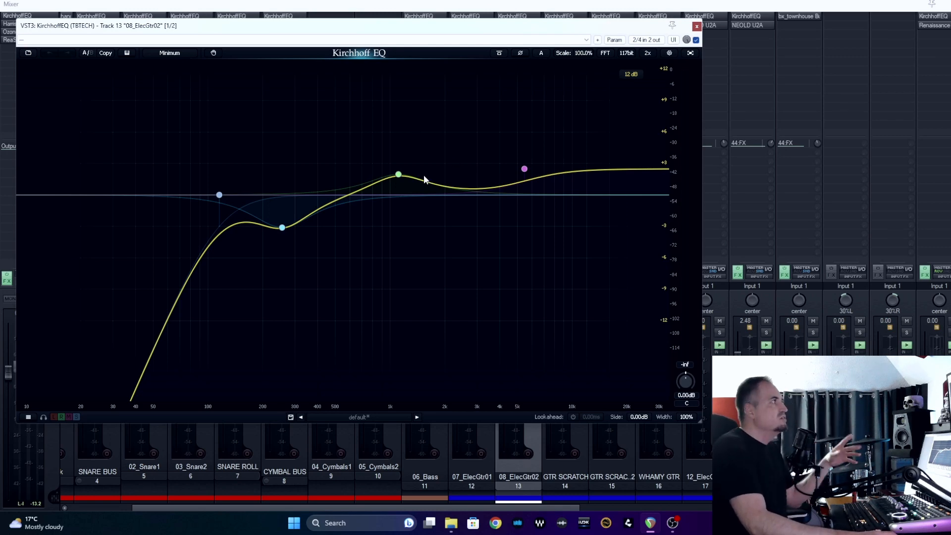
left_click(696, 26)
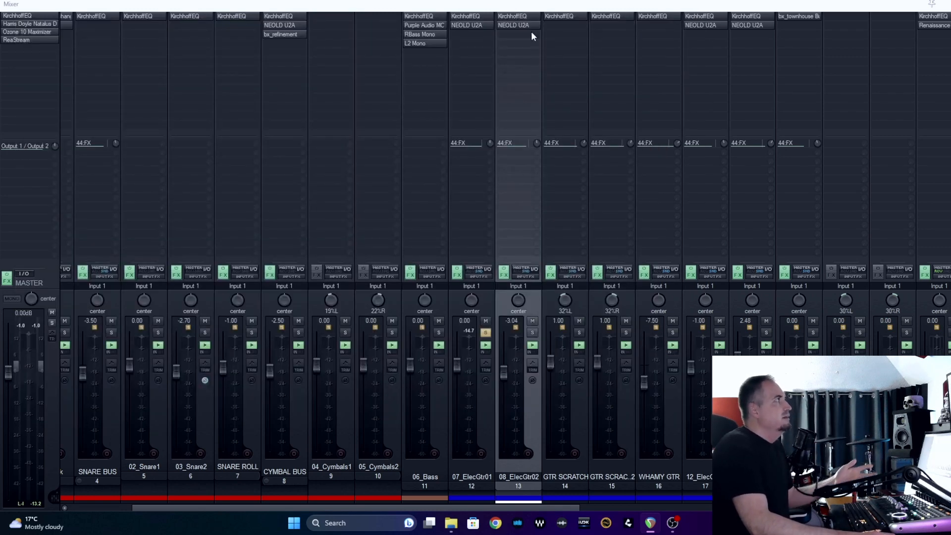
left_click(516, 23)
left_click(619, 26)
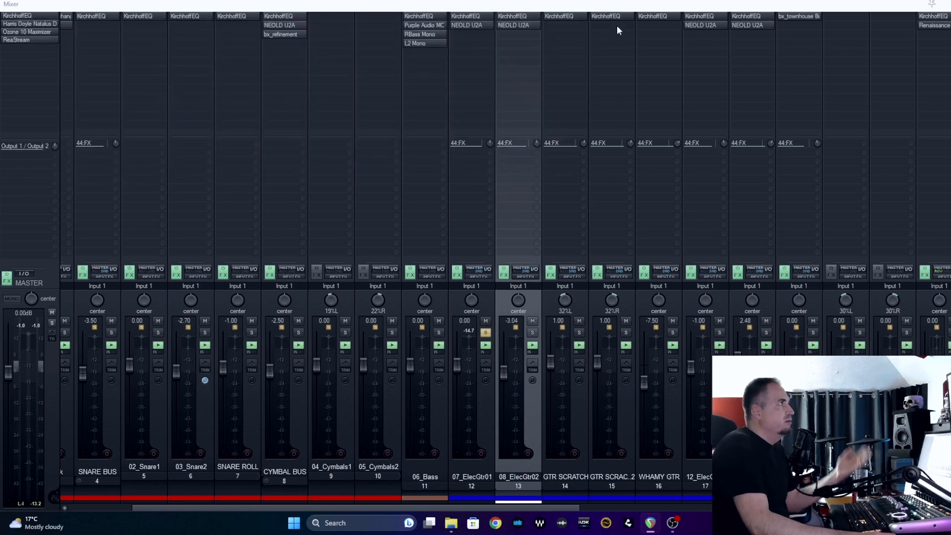
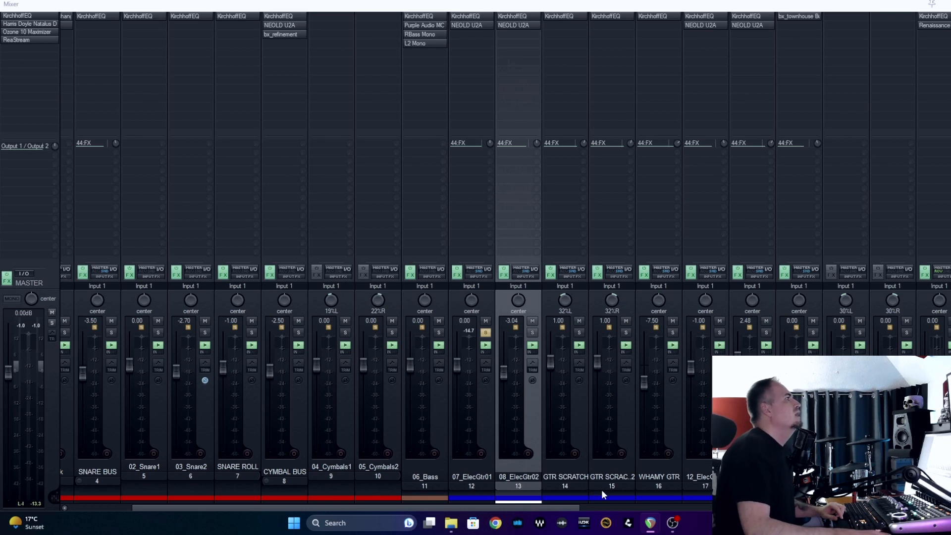
Review the KirchhoffEQ on the GTR SCRATCH channel and close the plugin.
scroll(601, 490, "right", 3)
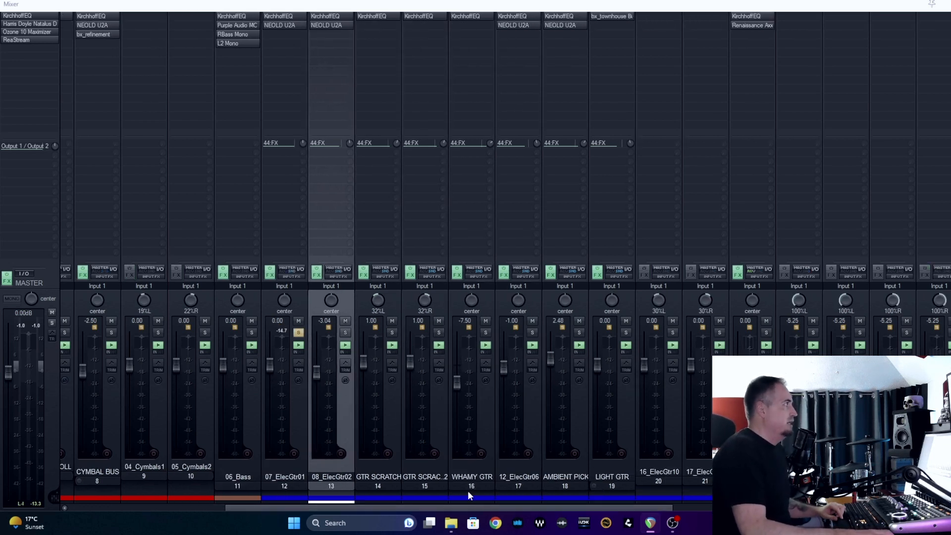
left_click(379, 16)
left_click(697, 27)
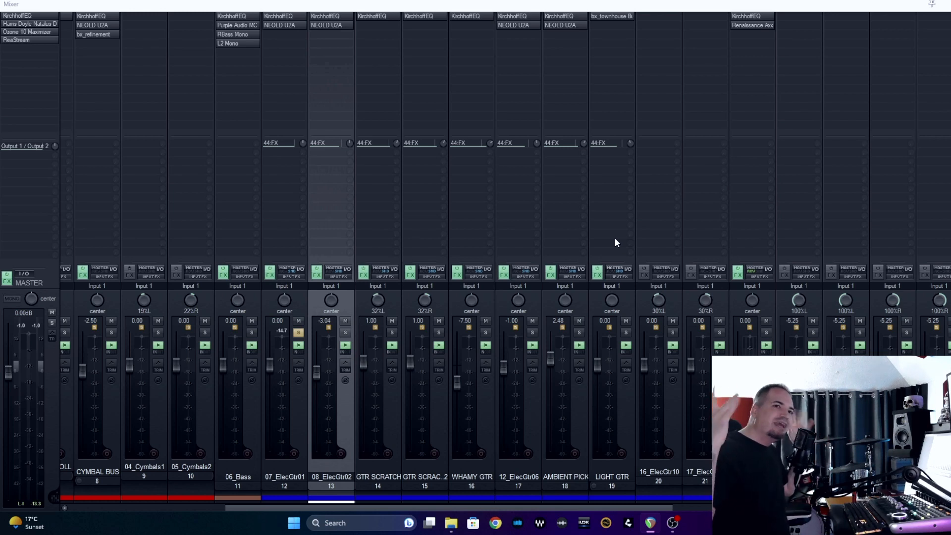
Solo both guitar scratch channels instead of 07_ElecGtr01 and compare their playback with FX bypassed and re-enabled.
left_click(392, 332)
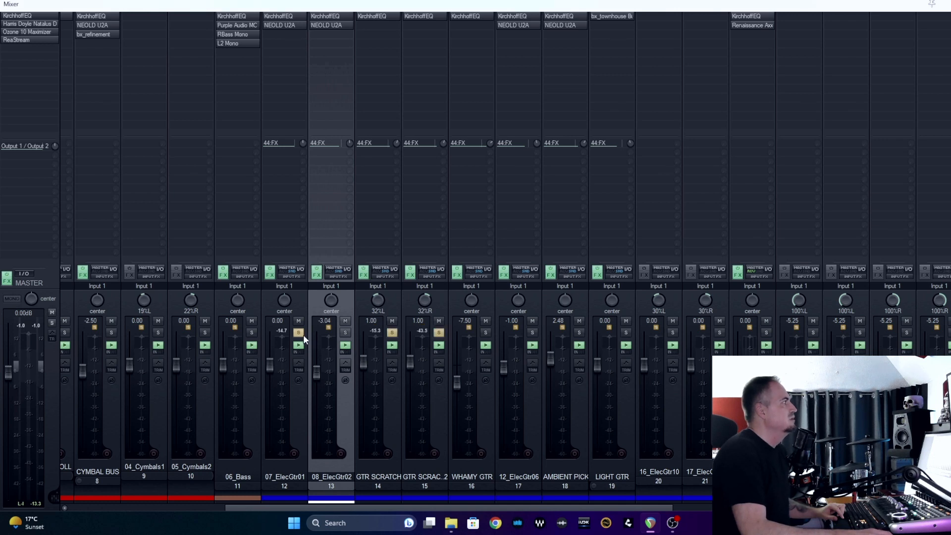
key("space")
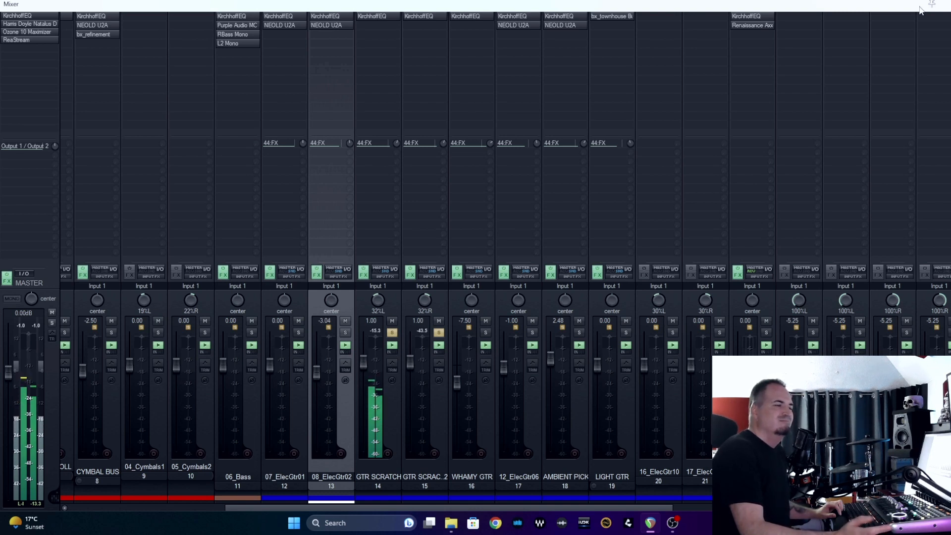
left_click(363, 273)
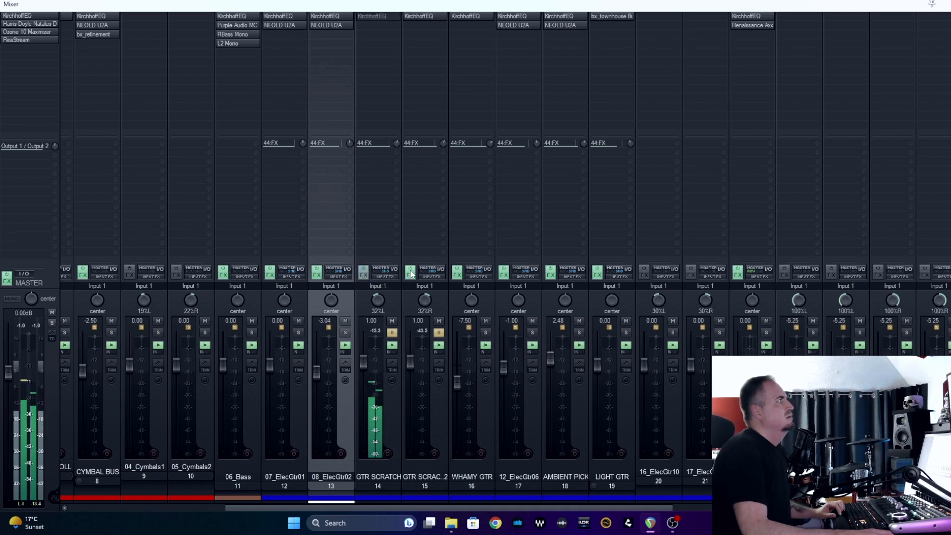
left_click(411, 273)
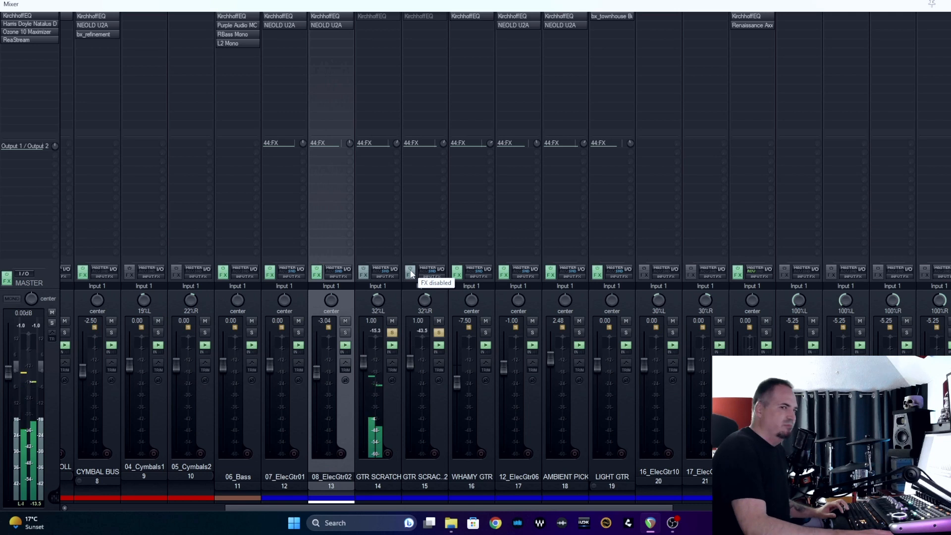
left_click(411, 273)
left_click(363, 272)
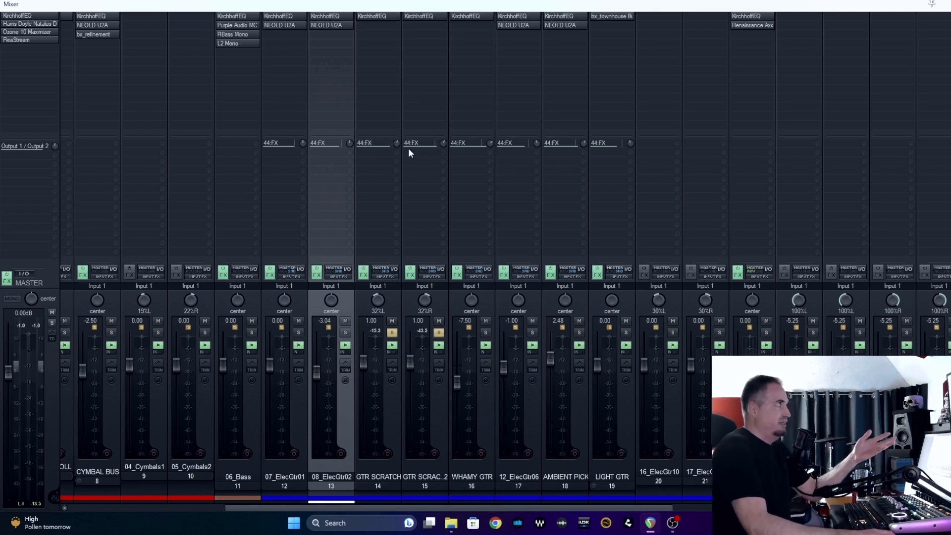
Inspect the bx_townhouse Buss Compressor on the LIGHT GTR folder channel and close the plugin.
left_click_drag(590, 508, 680, 509)
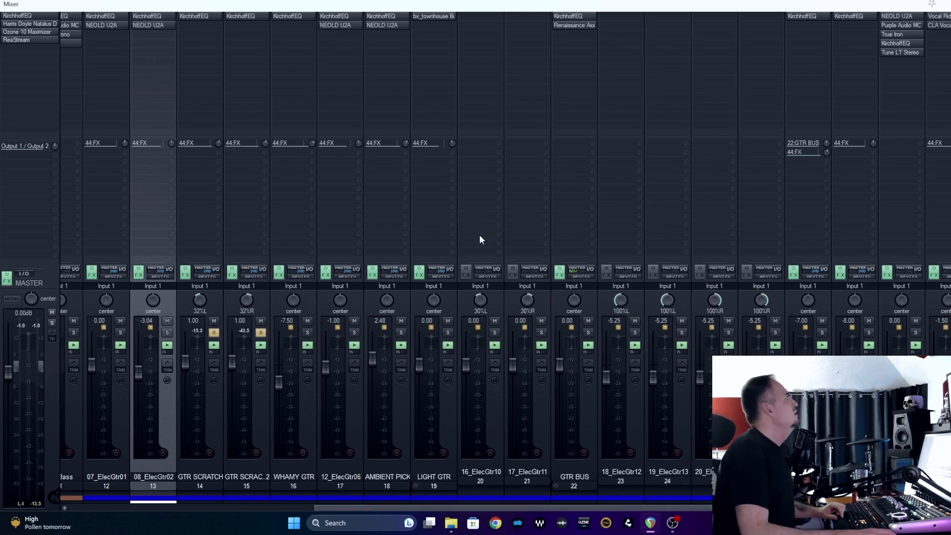
left_click(433, 16)
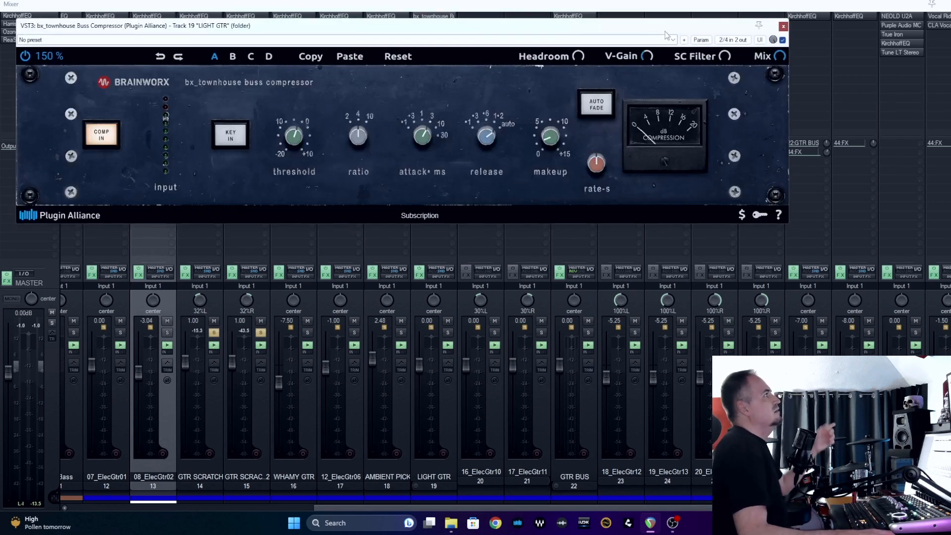
left_click(783, 26)
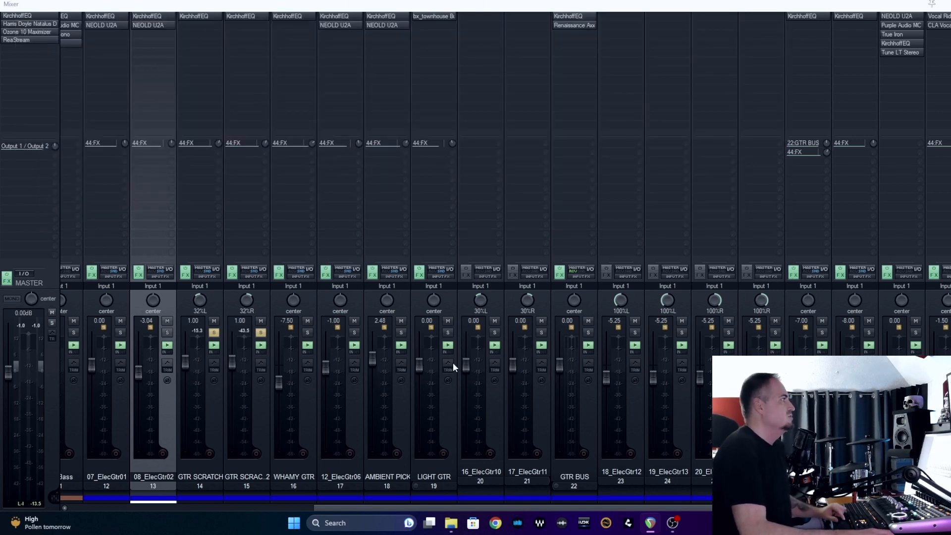
Solo the LIGHT GTR folder channel as well and audition it from the CHRUNCHY MELODY marker.
left_click(448, 333)
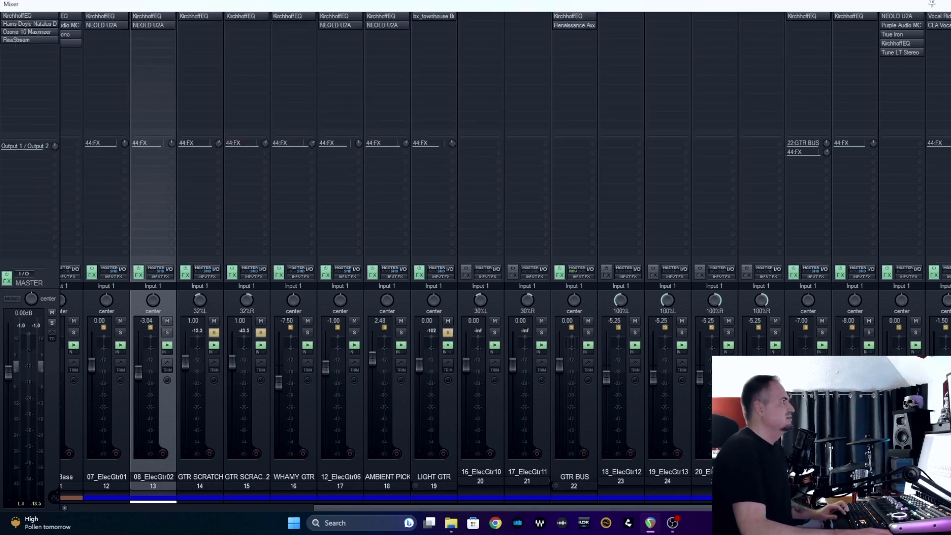
left_click(450, 417)
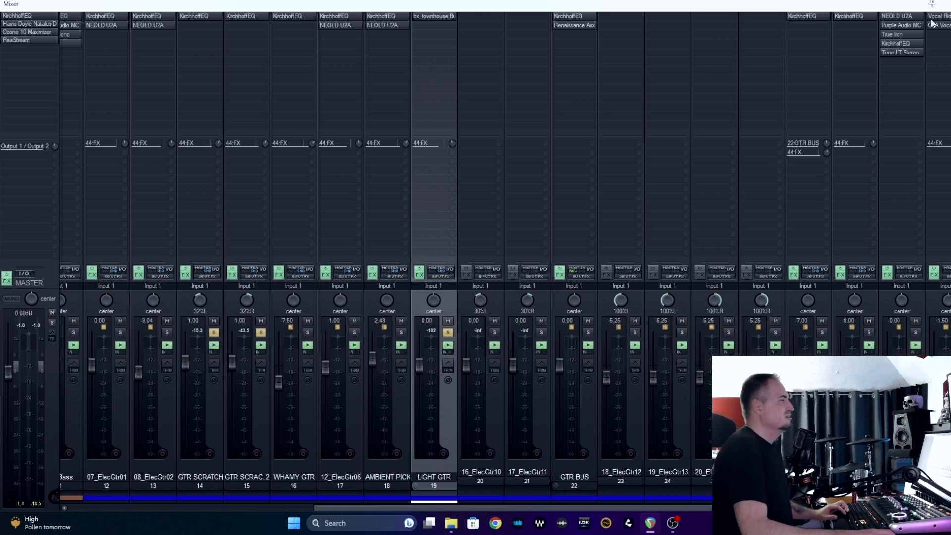
left_click(931, 4)
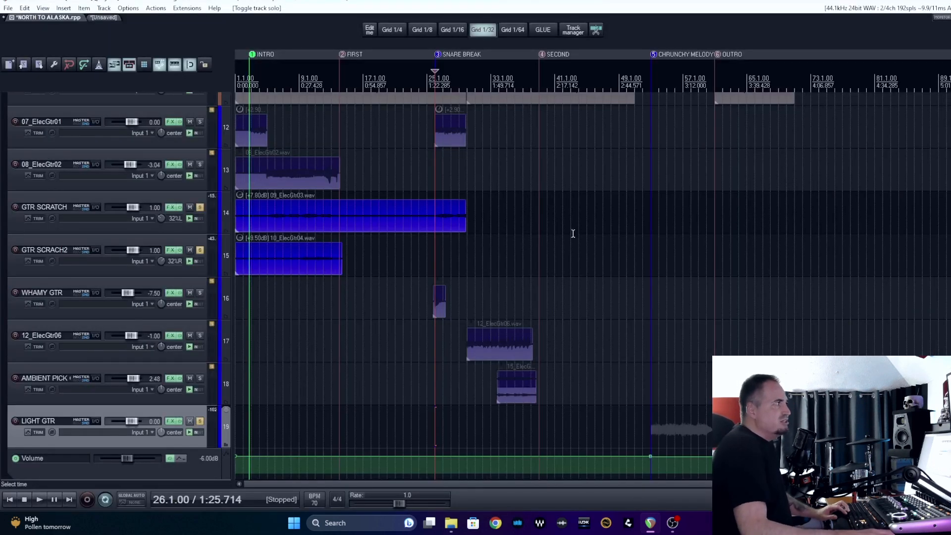
scroll(224, 329, "down", 3)
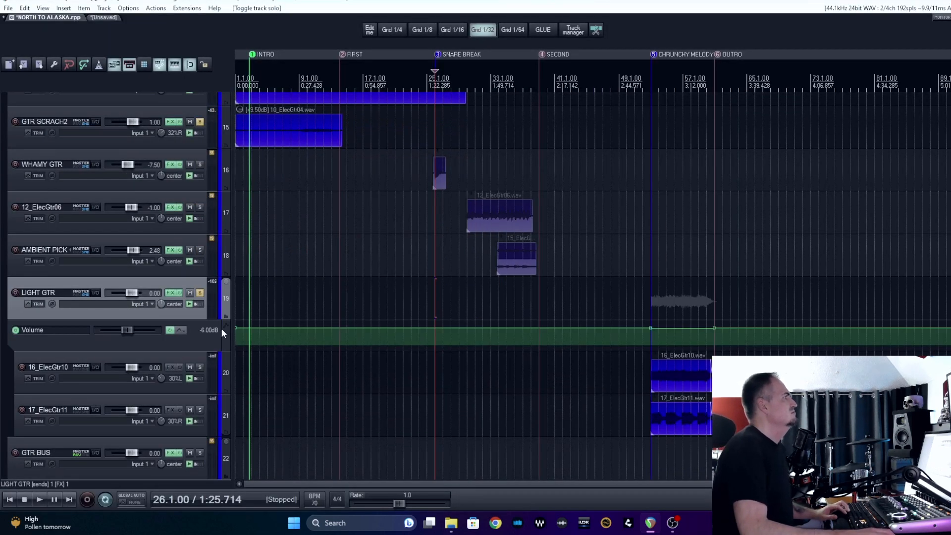
scroll(221, 328, "down", 3)
left_click(651, 72)
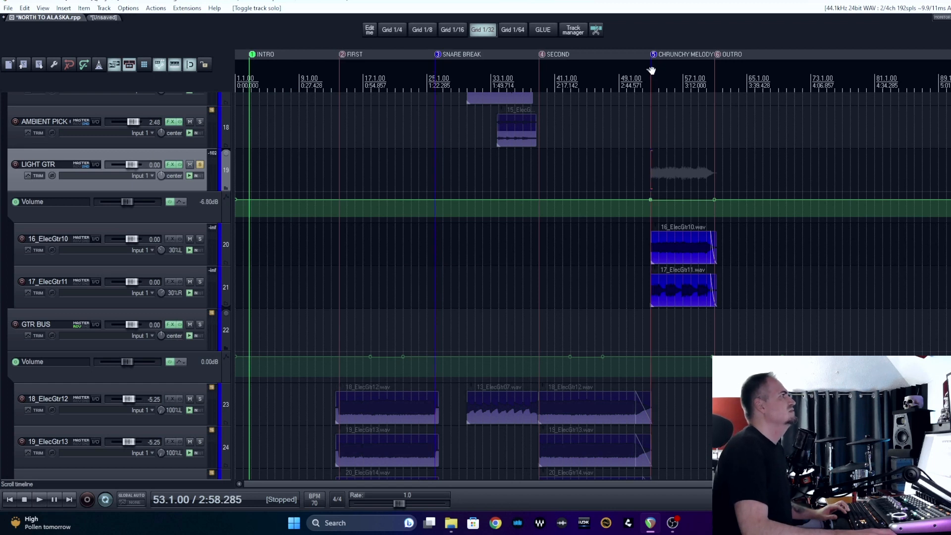
key("space")
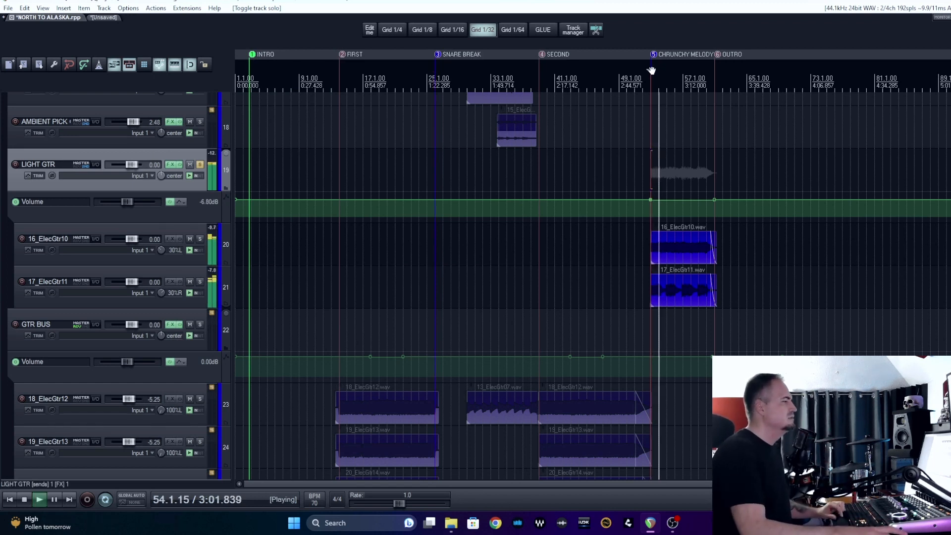
key("space")
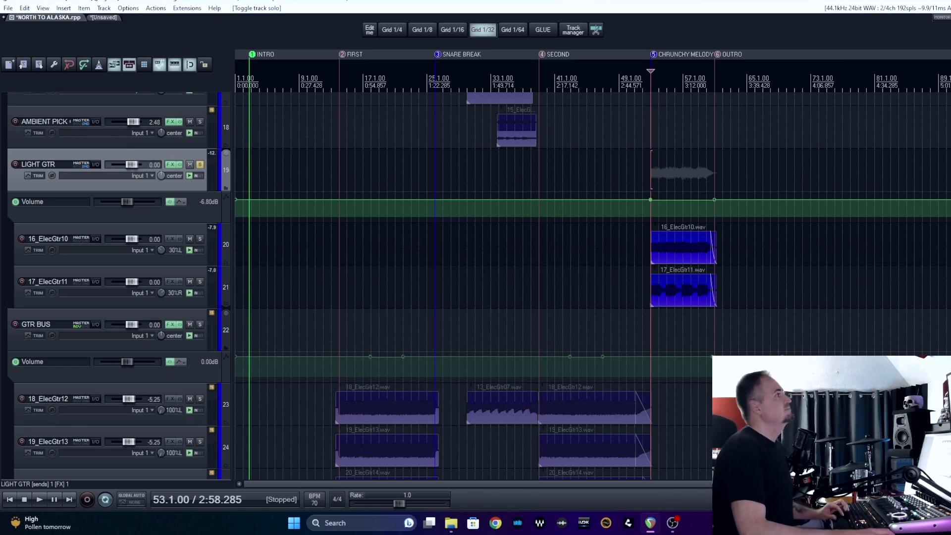
Return to the mixer, review the Vocal Rider on the LEAD VOX channel, and close the plugin.
key("ctrl+m")
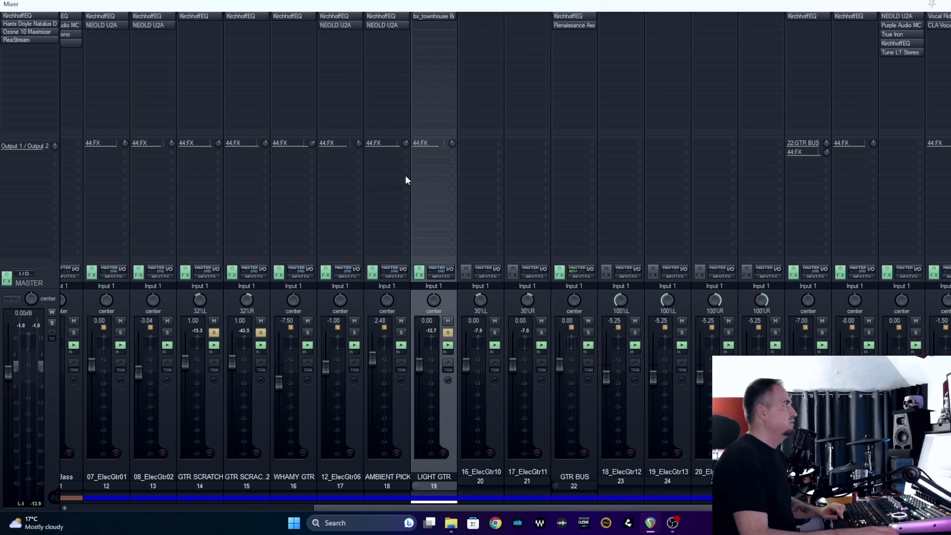
left_click_drag(581, 507, 773, 502)
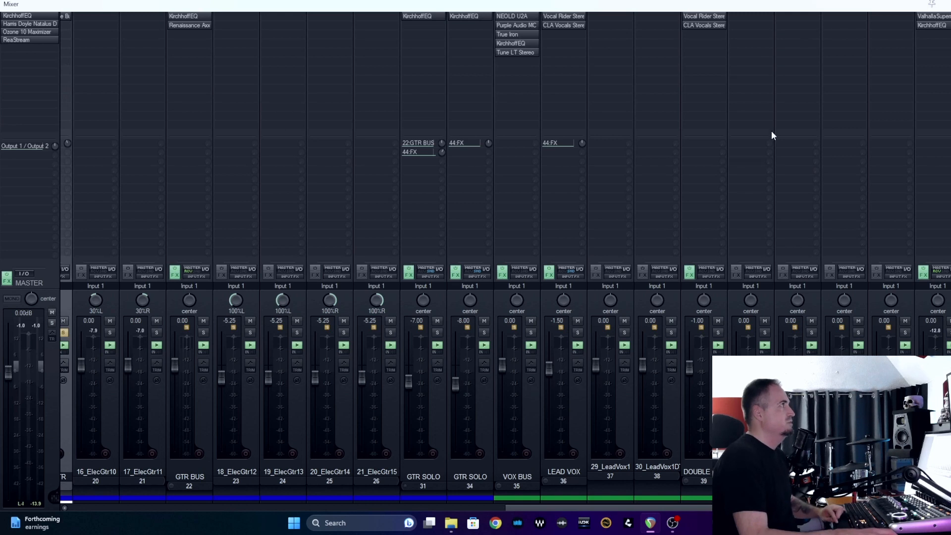
left_click(557, 16)
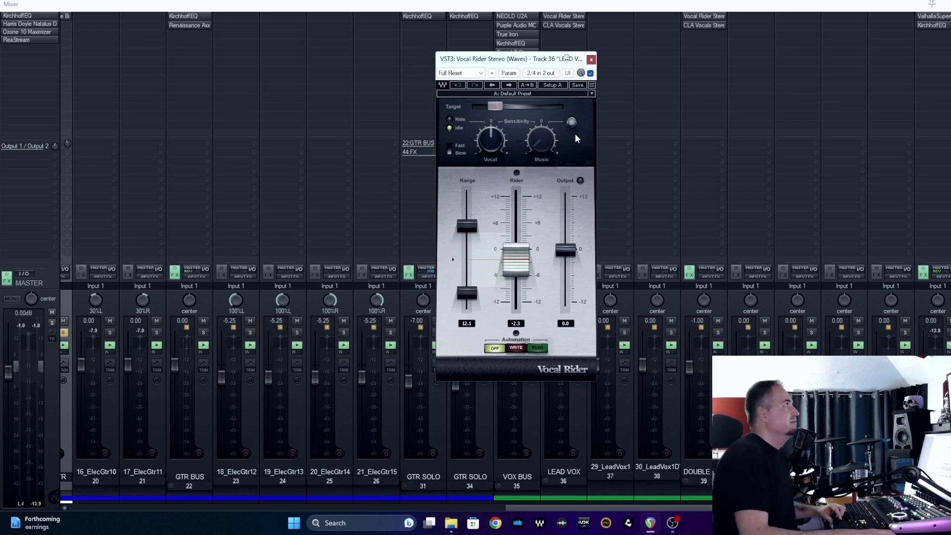
left_click(590, 59)
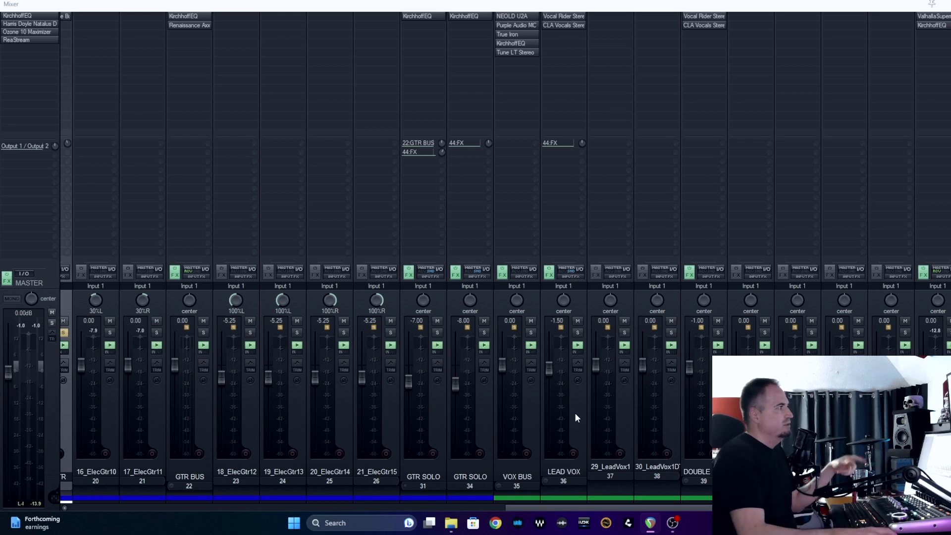
left_click(701, 422)
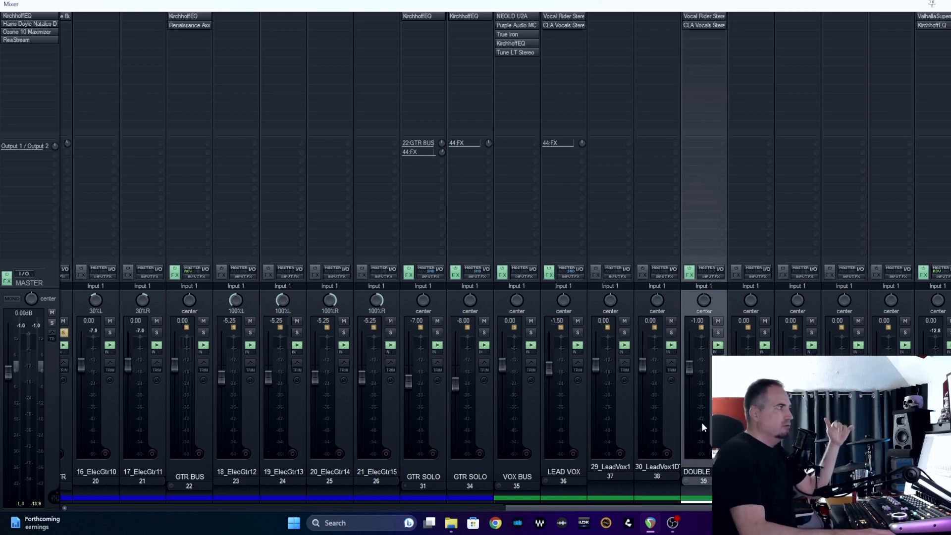
left_click(575, 423)
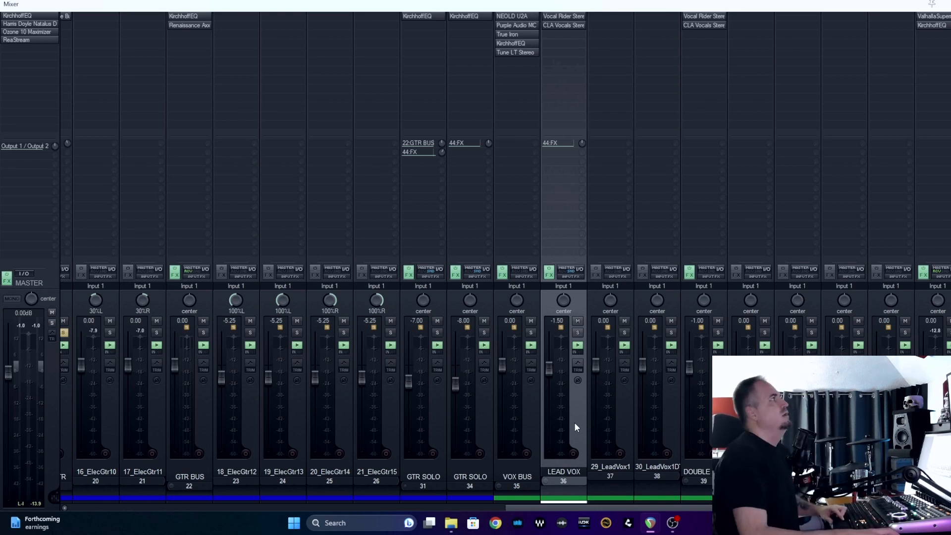
left_click(563, 16)
left_click(593, 56)
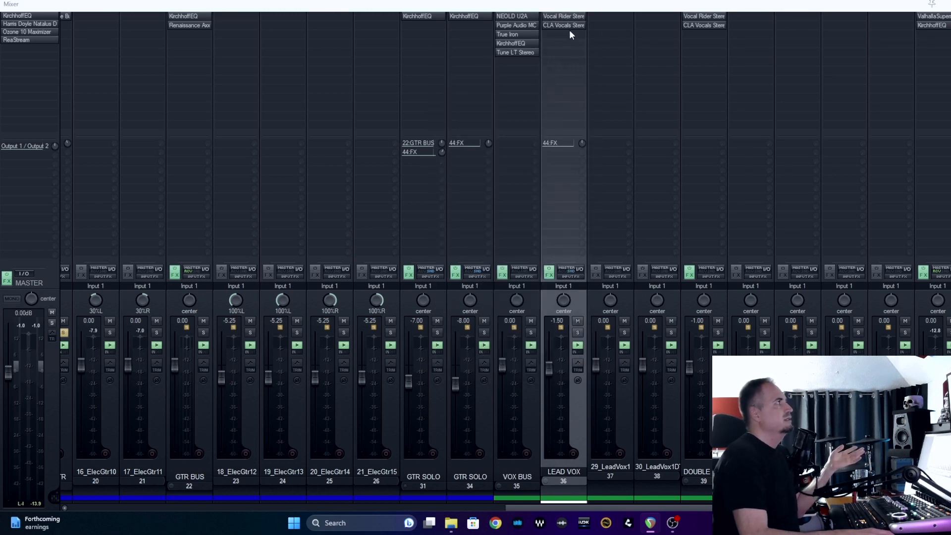
Review the CLA Vocals settings on the LEAD VOX channel and close the plugin.
left_click(567, 26)
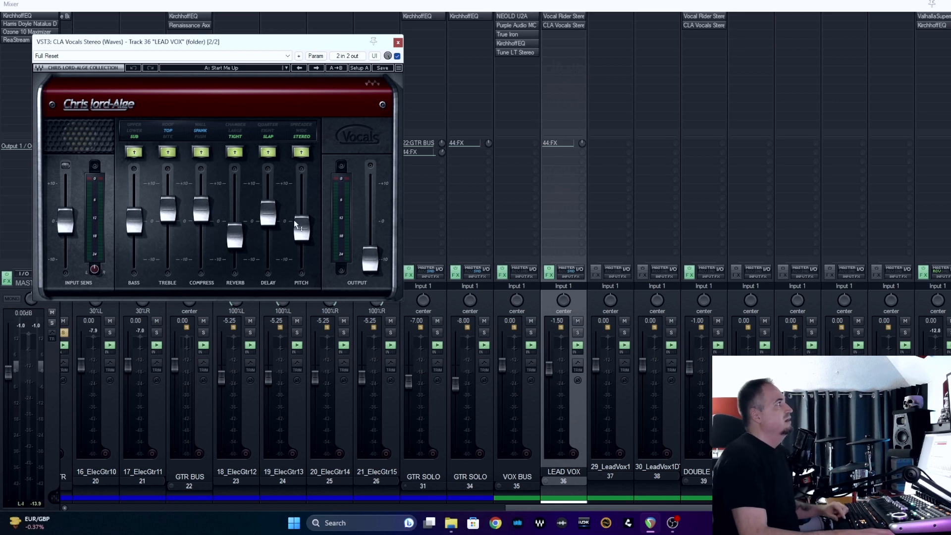
mouse_move(300, 225)
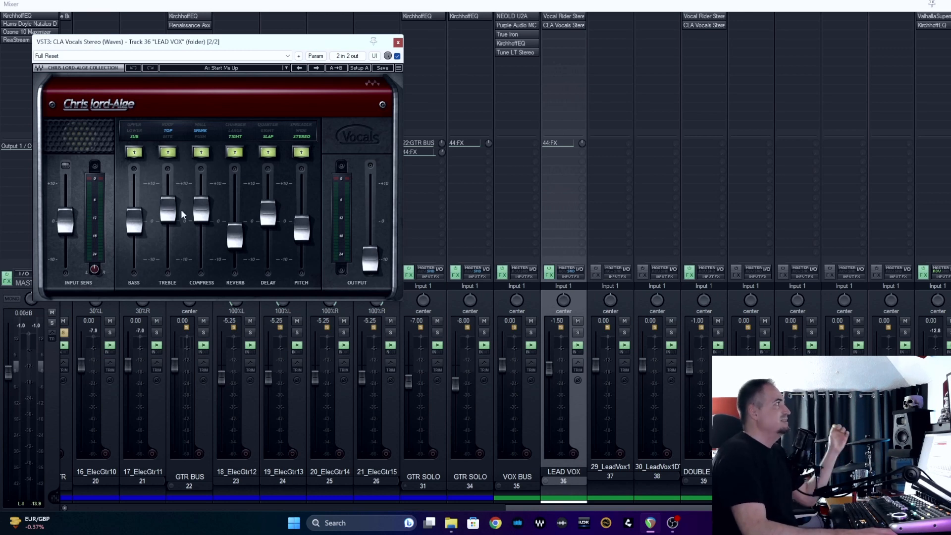
left_click(397, 43)
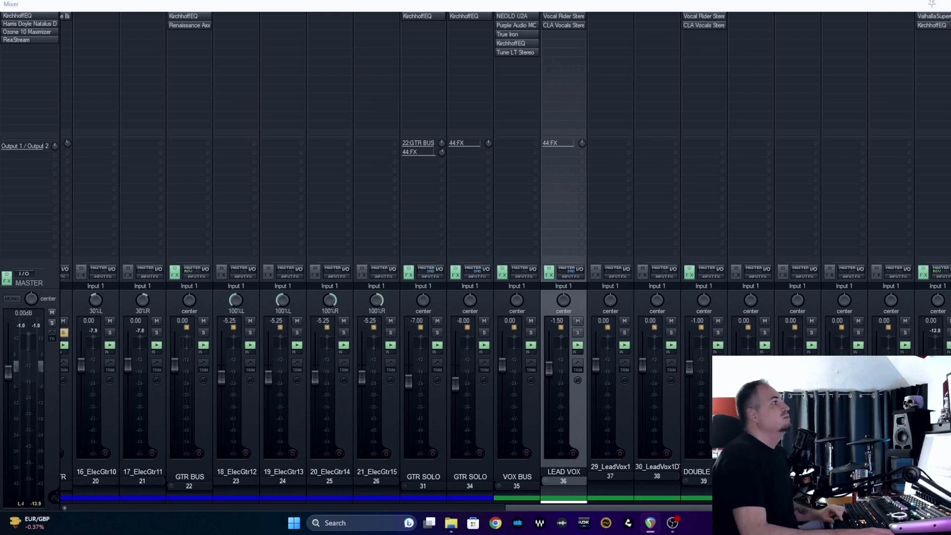
Select the DOUBLE VOX channel, review its CLA Vocals settings, and close the plugin.
left_click(718, 197)
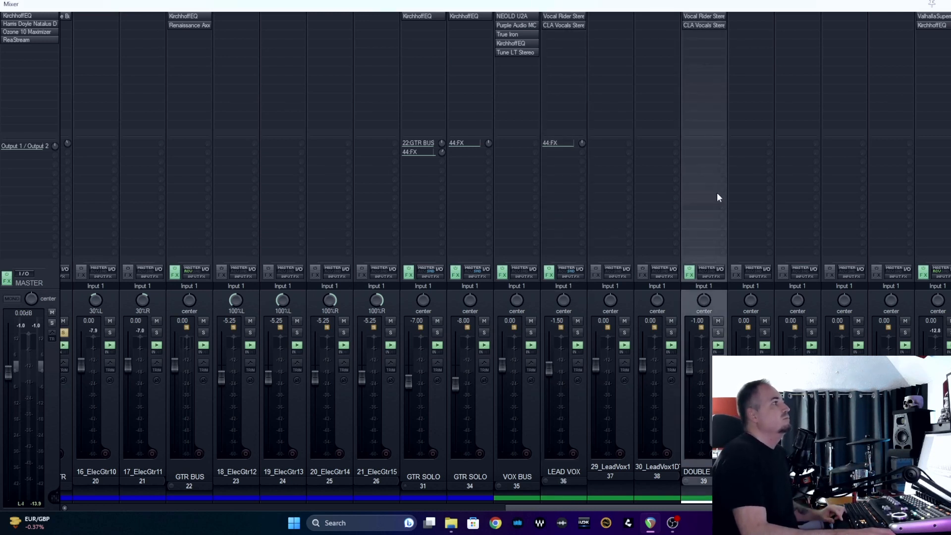
left_click(699, 25)
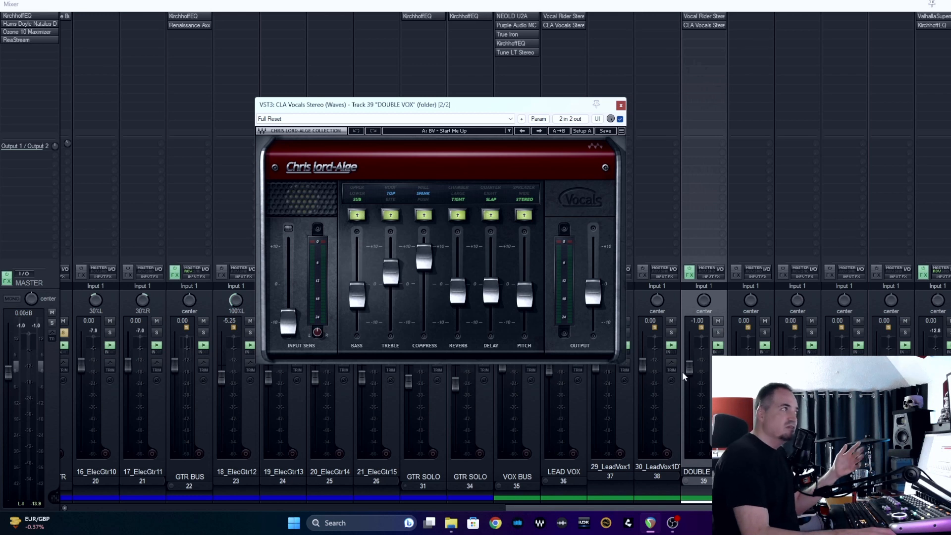
left_click(621, 106)
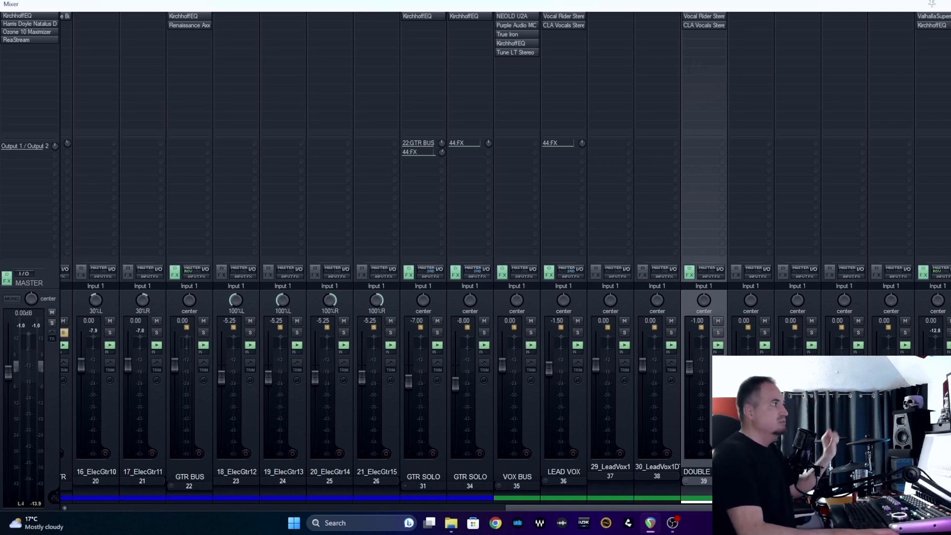
Select the VOX BUS channel, examine its NEOLD U2A compressor settings, and close the plugin.
left_click(575, 409)
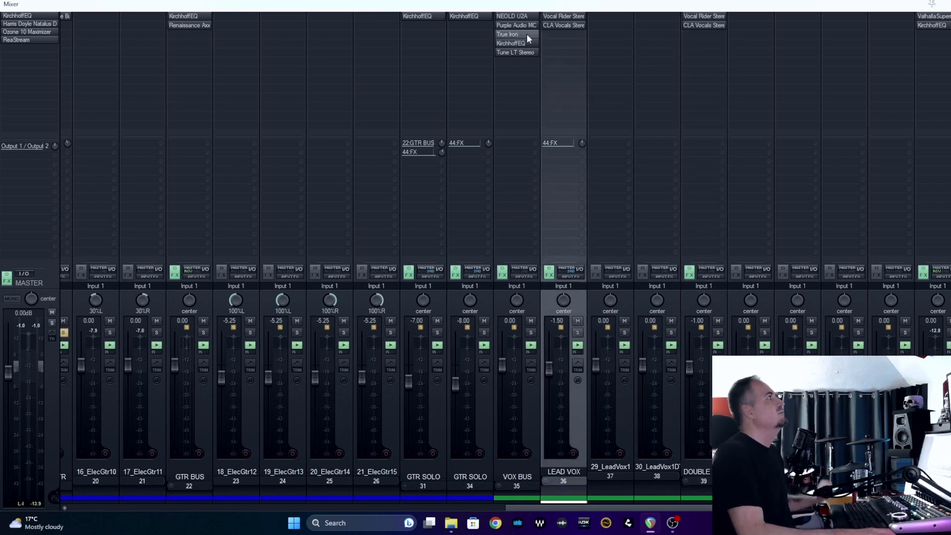
left_click(530, 419)
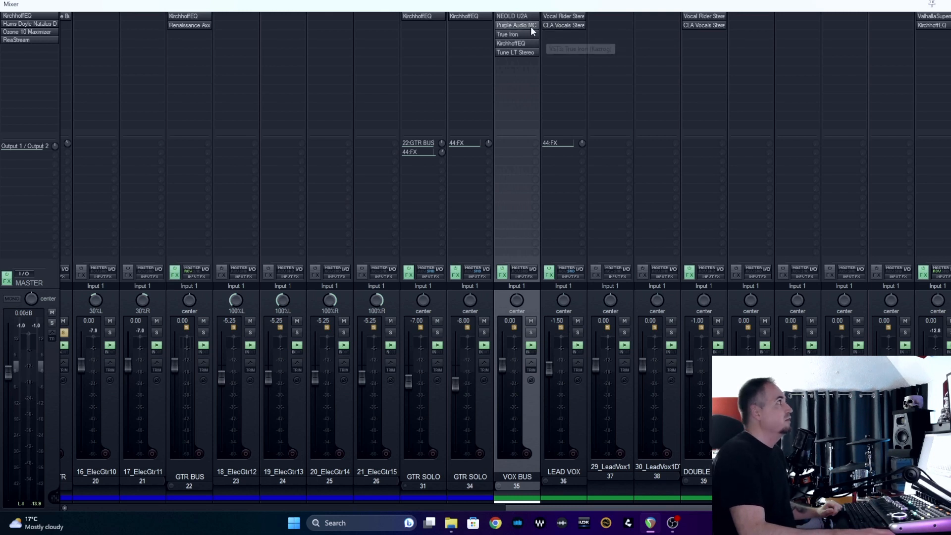
left_click(515, 15)
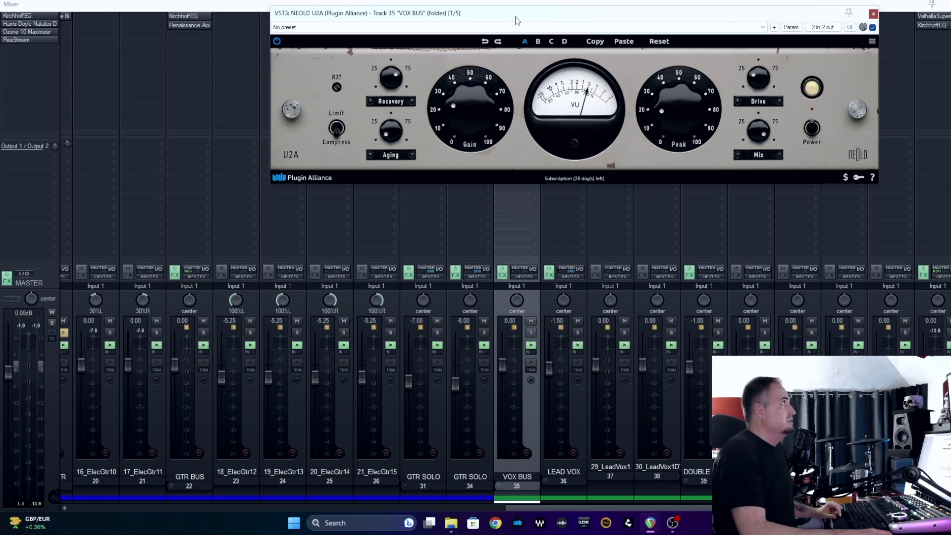
left_click(873, 14)
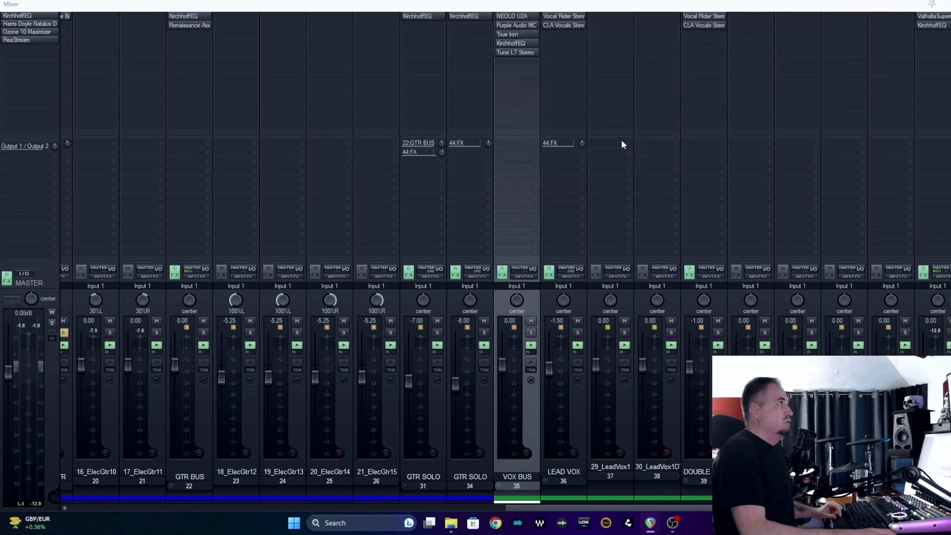
left_click(516, 18)
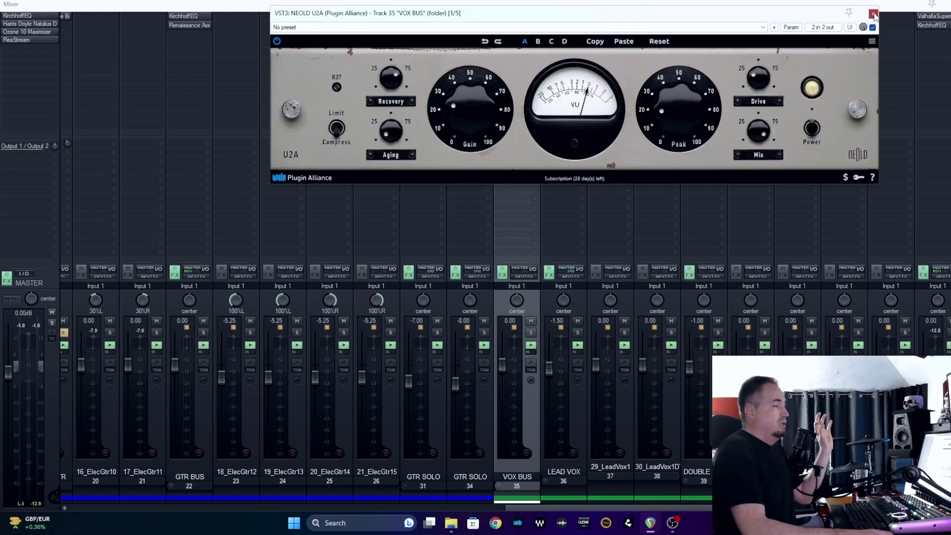
left_click(873, 14)
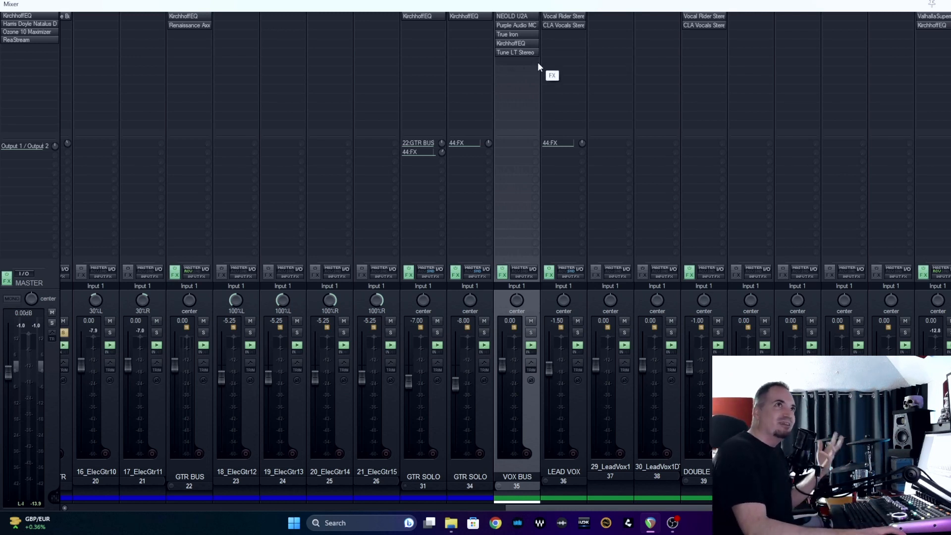
left_click(511, 18)
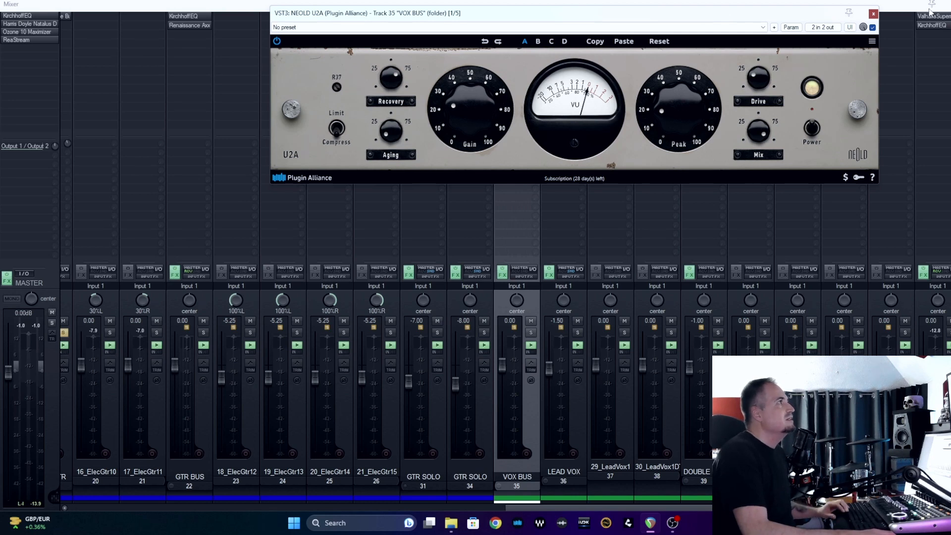
left_click(872, 14)
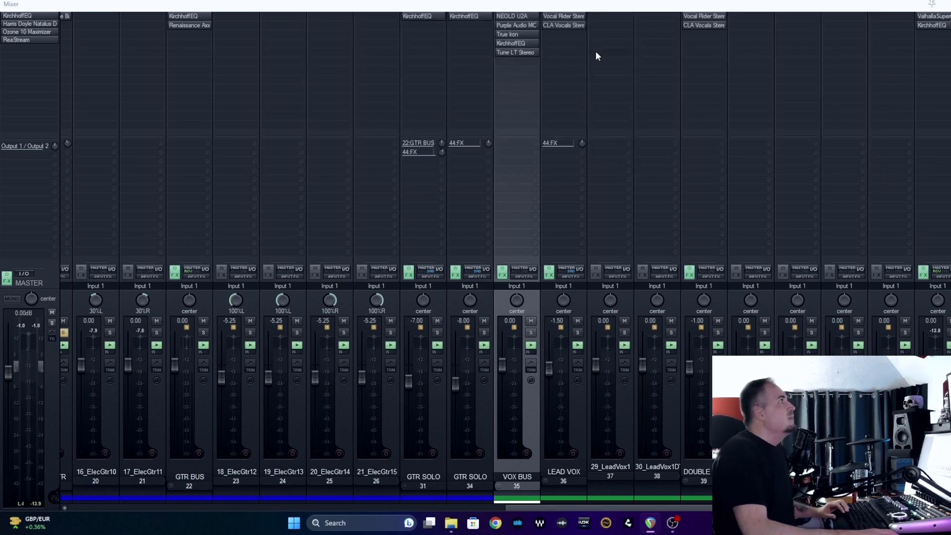
Review the Purple Audio MC 77 and True Iron plugins on the VOX BUS, closing each one.
left_click(517, 25)
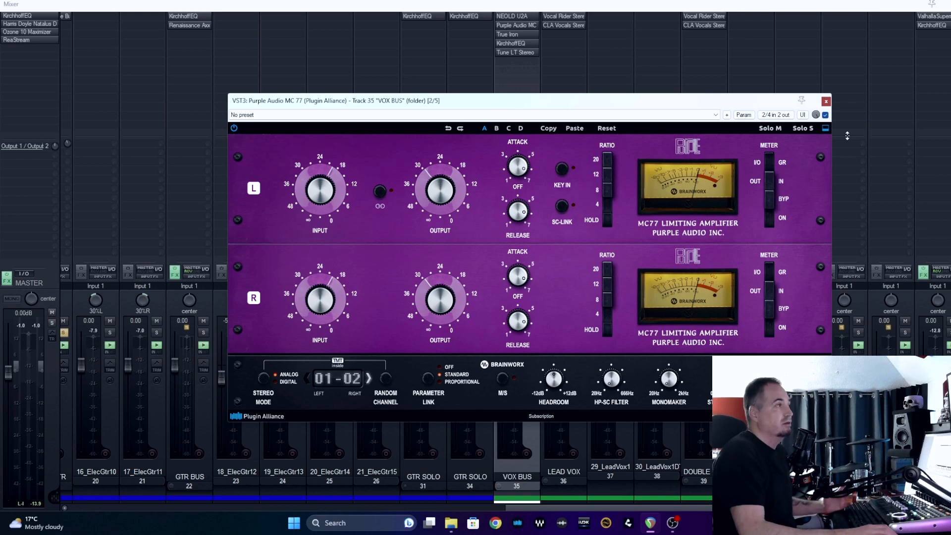
left_click(825, 102)
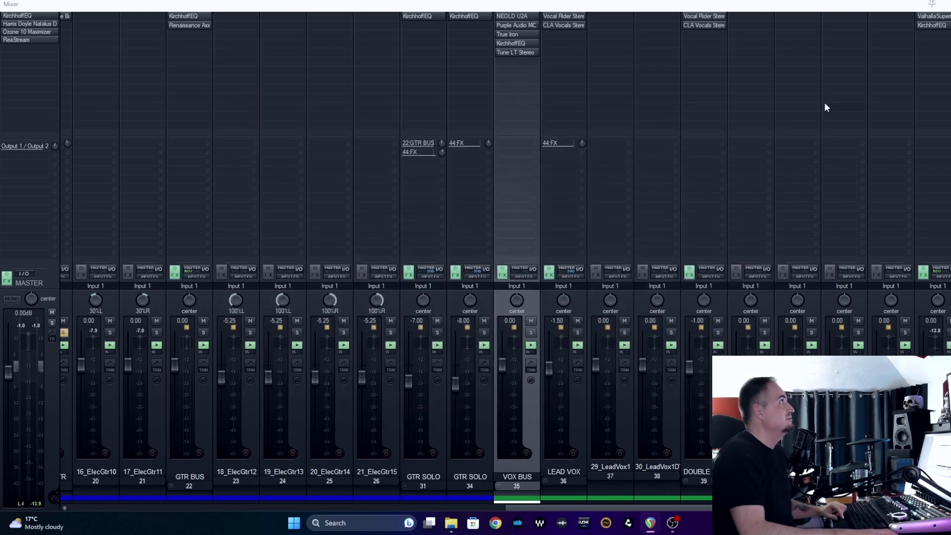
left_click(521, 36)
left_click_drag(610, 105, 488, 98)
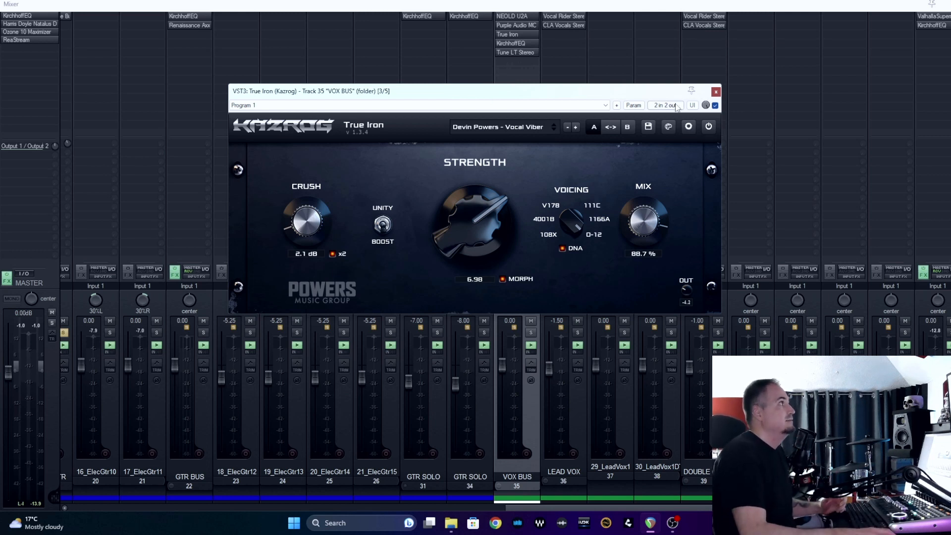
left_click(715, 92)
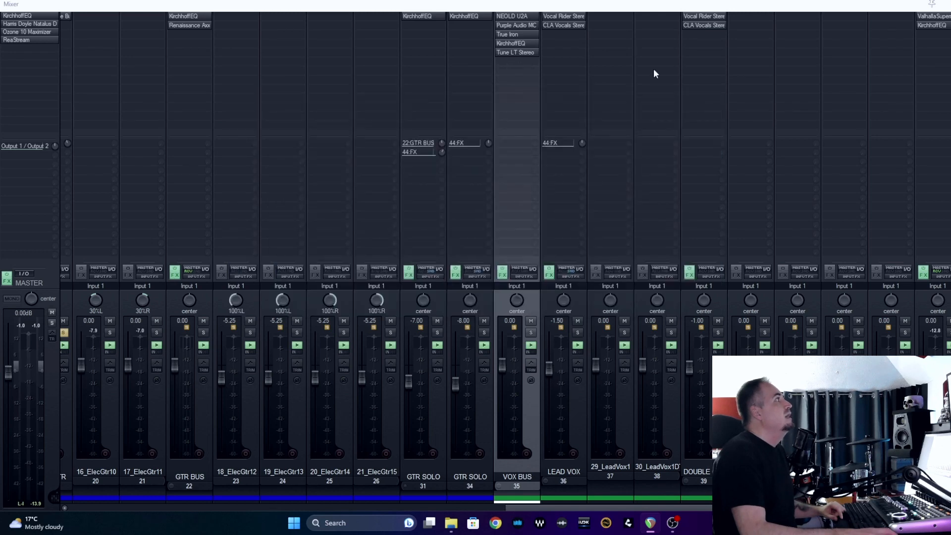
Open KirchhoffEQ on the VOX BUS, inspect its low bell, high-pass and dynamic high-frequency bands, and close it.
left_click(516, 44)
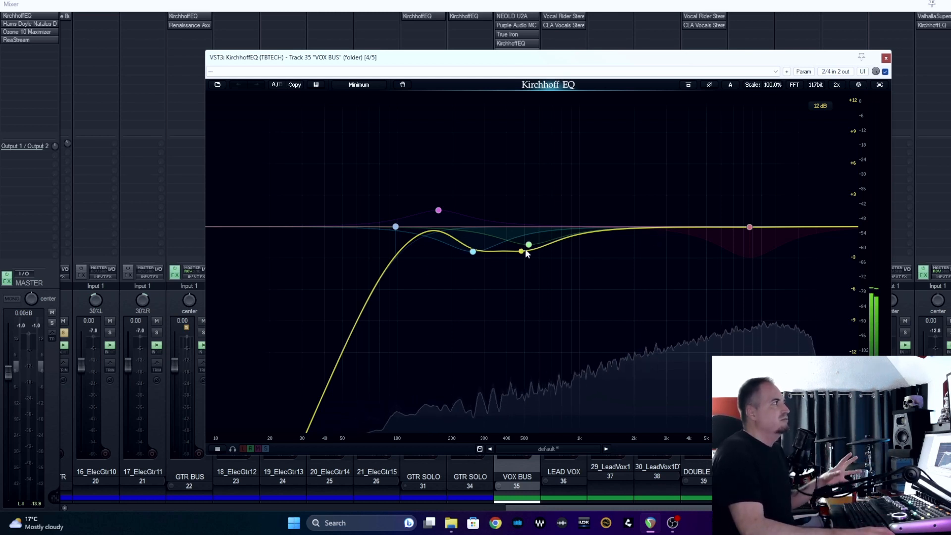
left_click(439, 210)
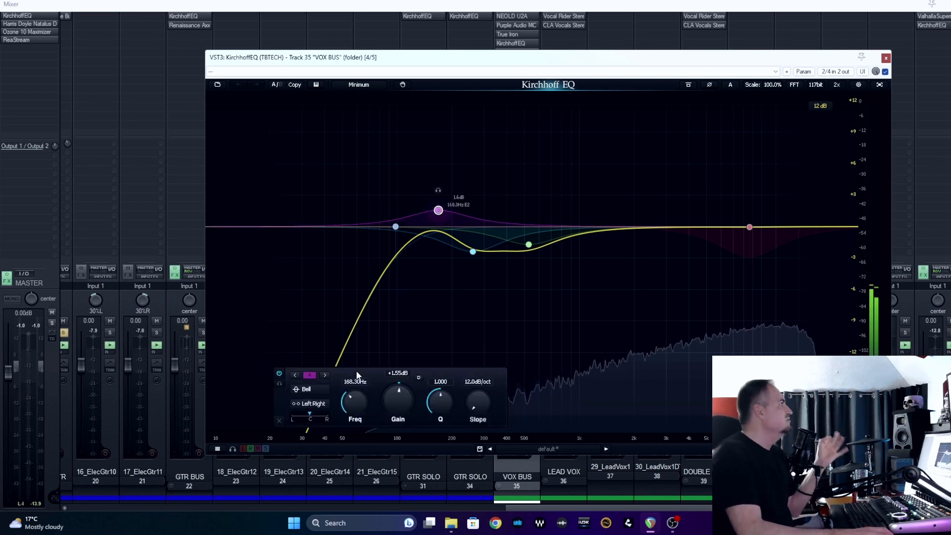
left_click(395, 227)
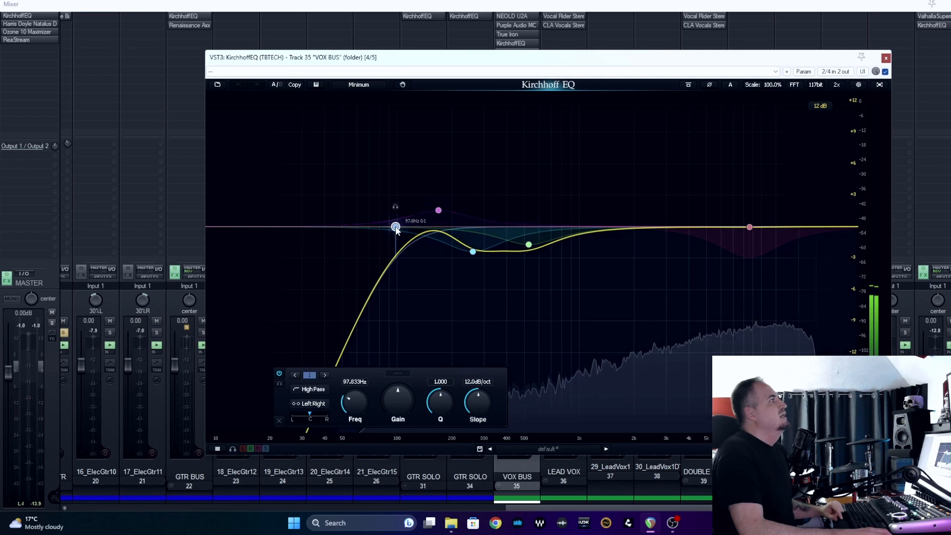
left_click(749, 227)
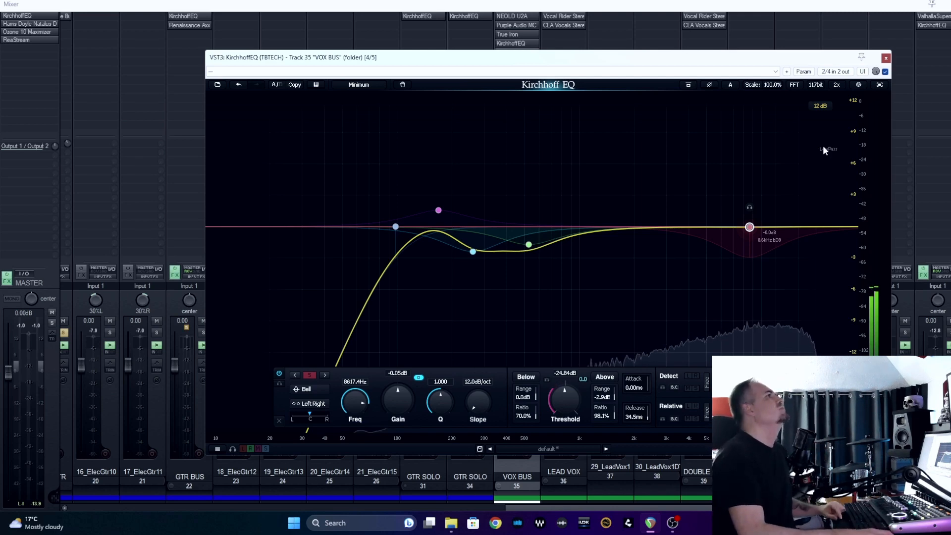
left_click(885, 58)
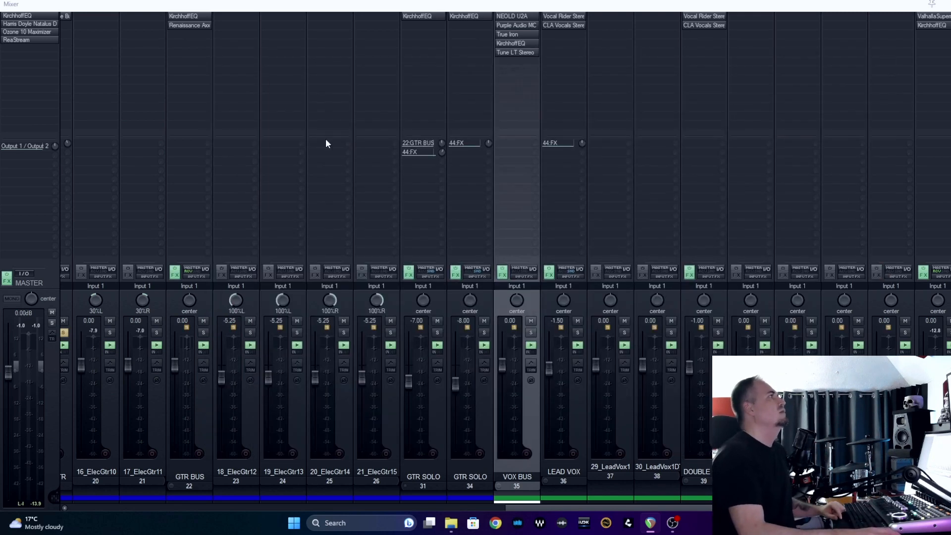
Open Waves Tune LT Stereo on the VOX BUS, browse the pitch-corrected notes along the vocal timeline, and close the plugin.
left_click(512, 53)
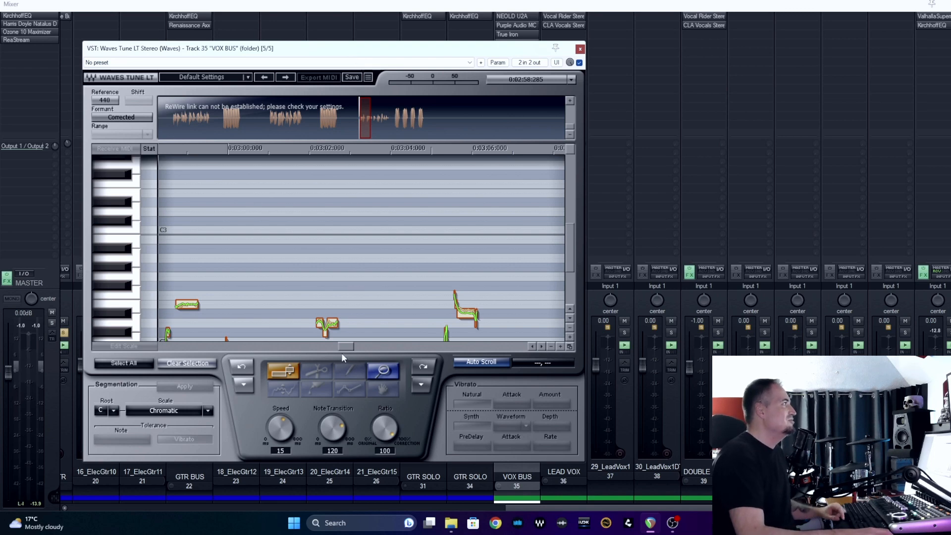
left_click_drag(346, 346, 377, 350)
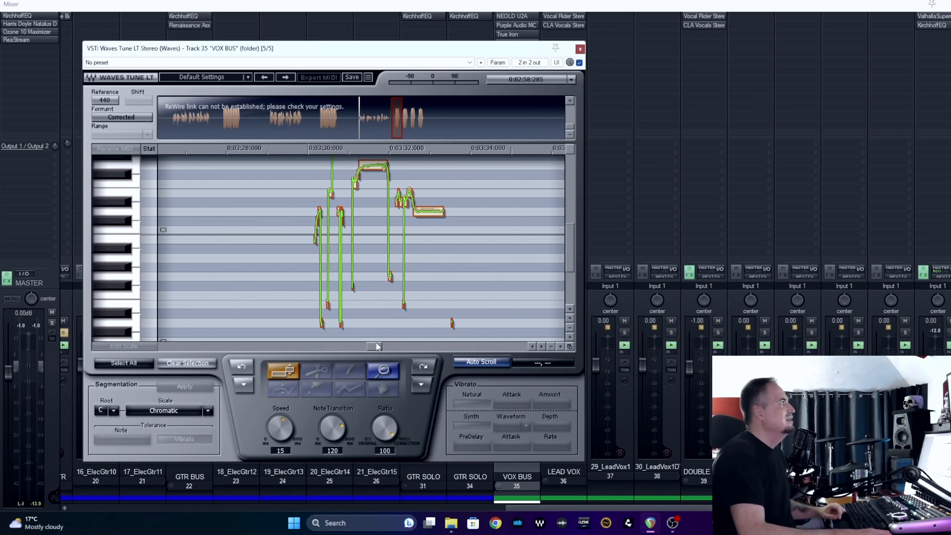
left_click_drag(373, 347, 310, 353)
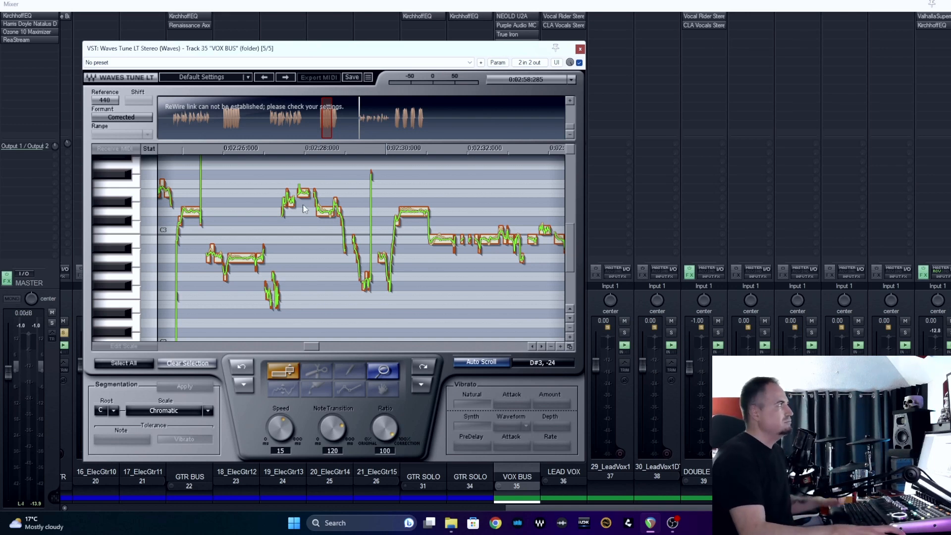
left_click(580, 49)
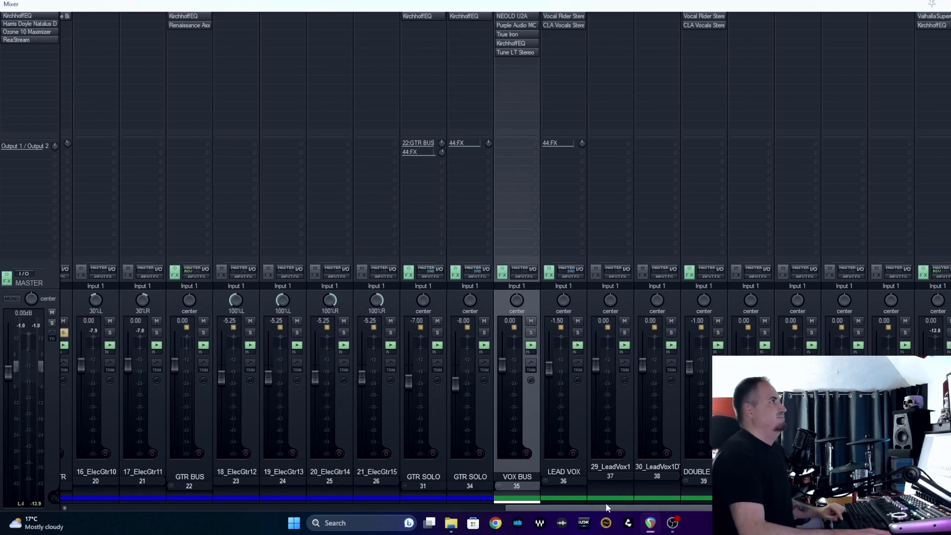
Review the bx_townhouse Buss Compressor settings on the PRE MIX BUS, including its sidechain filter, and close it.
left_click_drag(608, 506, 96, 522)
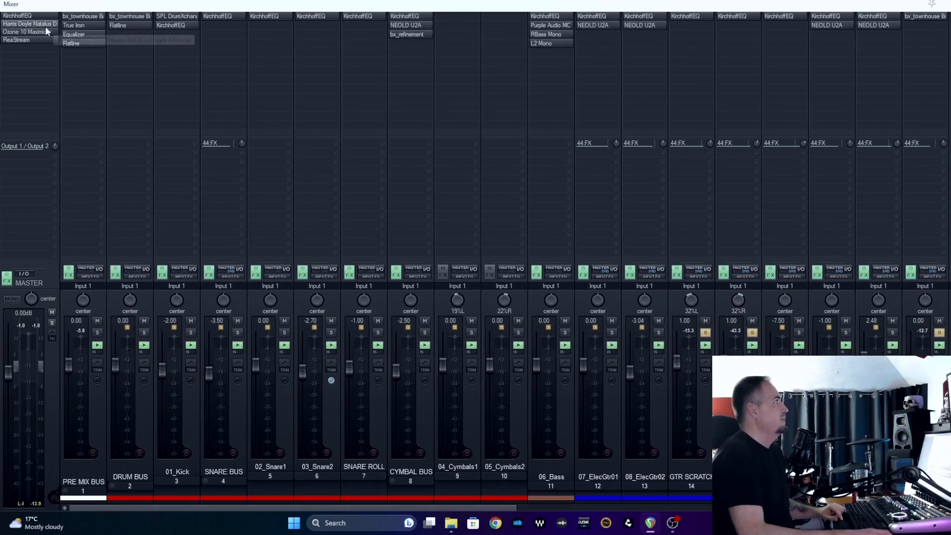
left_click(85, 17)
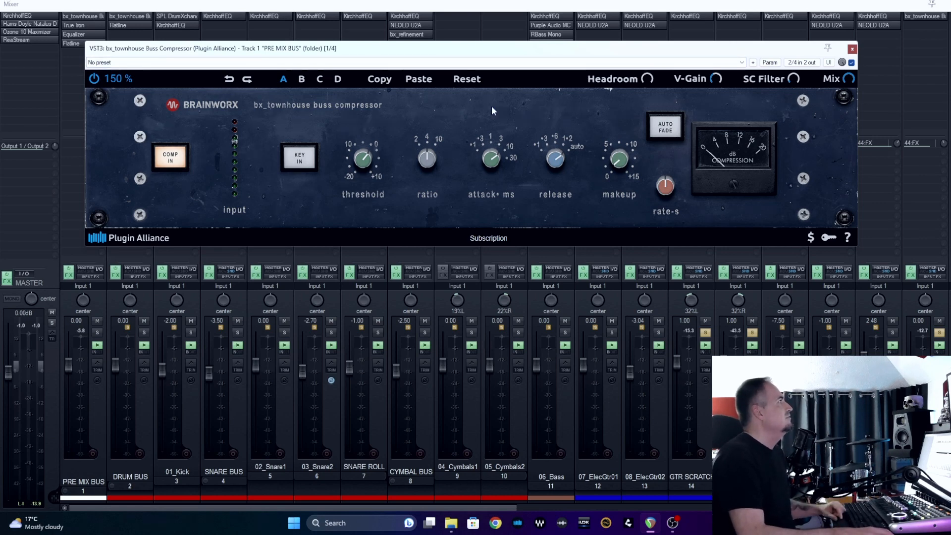
left_click_drag(439, 54, 451, 62)
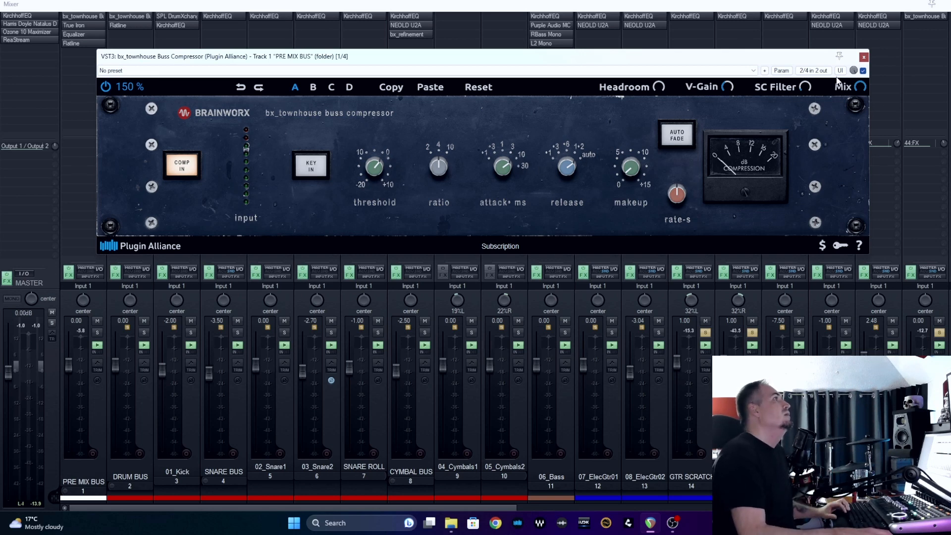
mouse_move(803, 90)
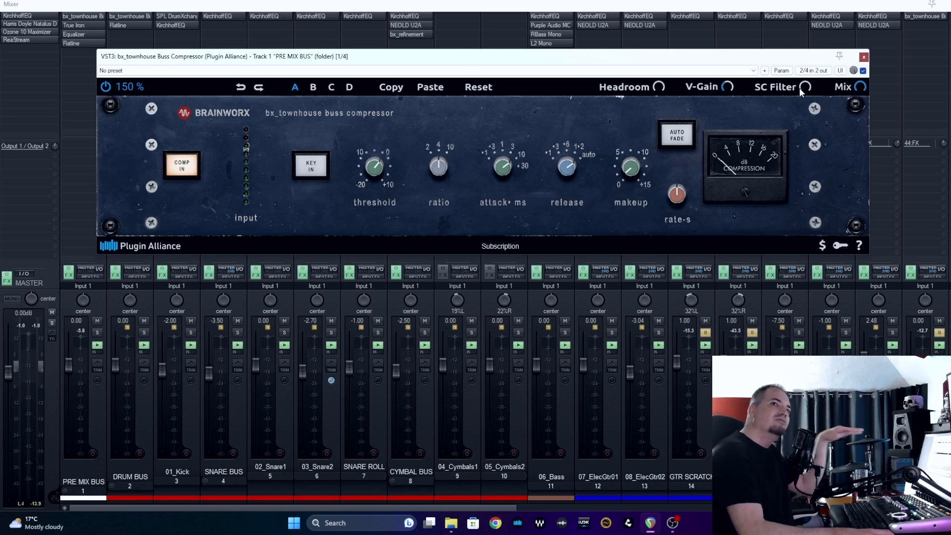
left_click(863, 57)
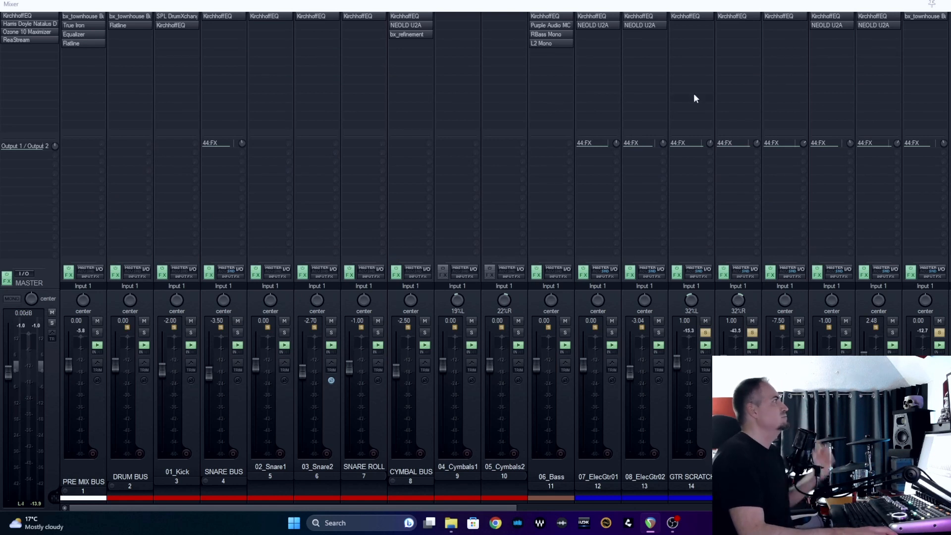
Review the True Iron and Wavesfactory Equalizer plugins on the PRE MIX BUS, closing each one.
left_click(83, 23)
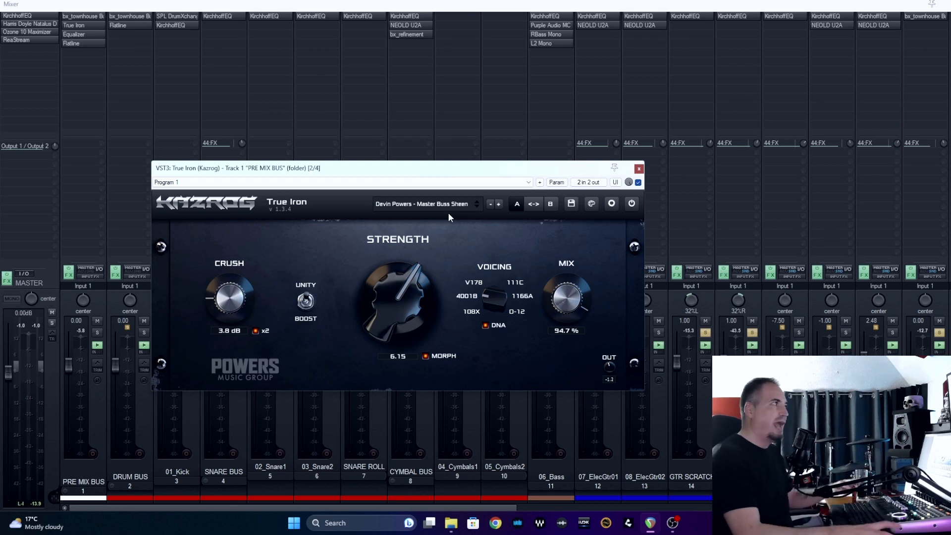
left_click(639, 169)
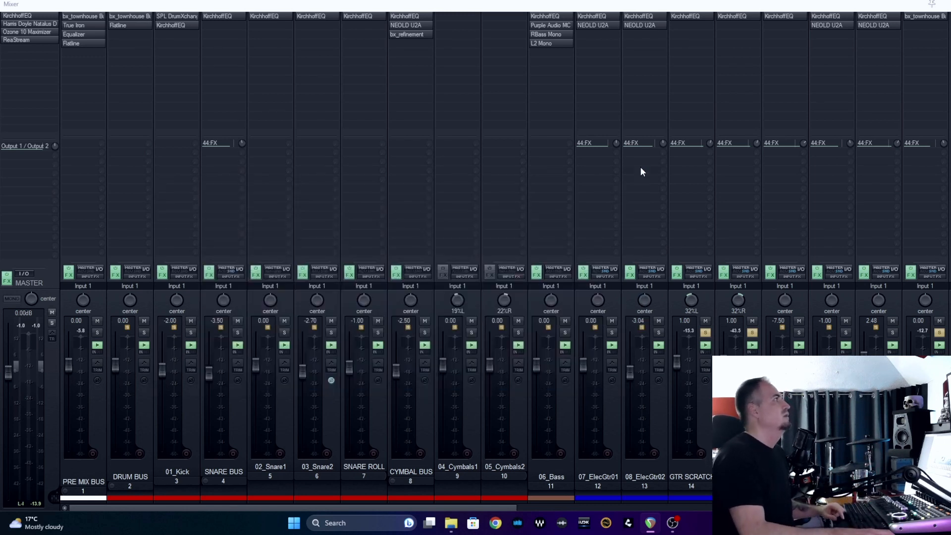
left_click(79, 34)
left_click_drag(286, 24, 351, 44)
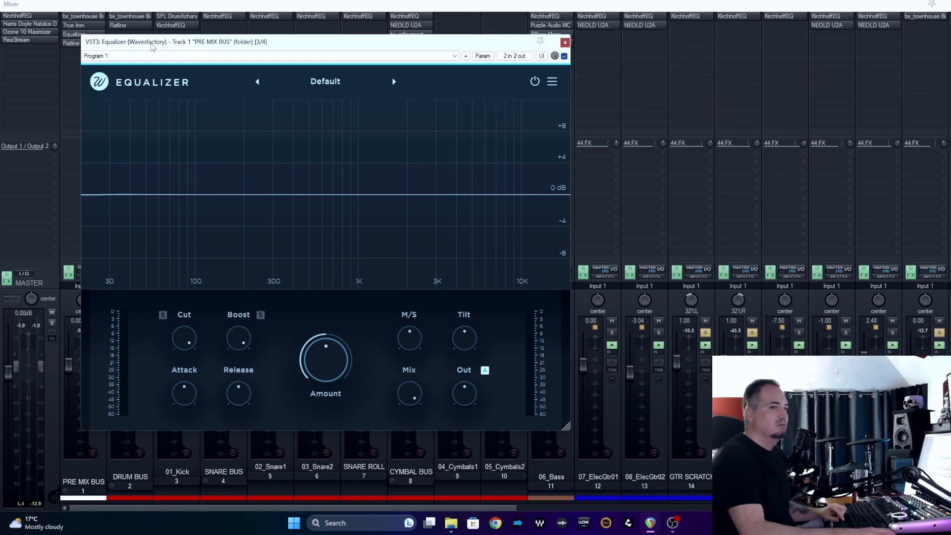
left_click(565, 43)
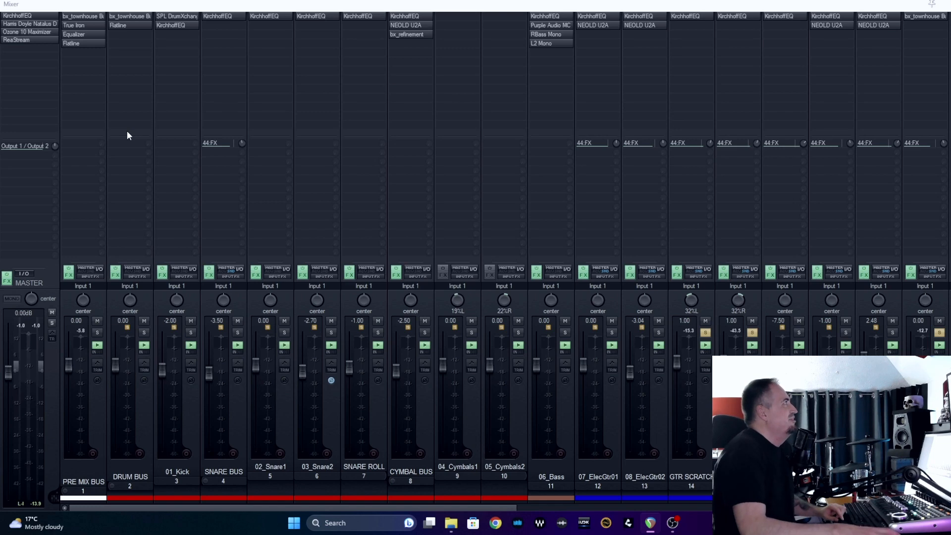
Review the Flatline clipper settings on the PRE MIX BUS, close the plugin, and select the PRE MIX BUS channel.
left_click(79, 43)
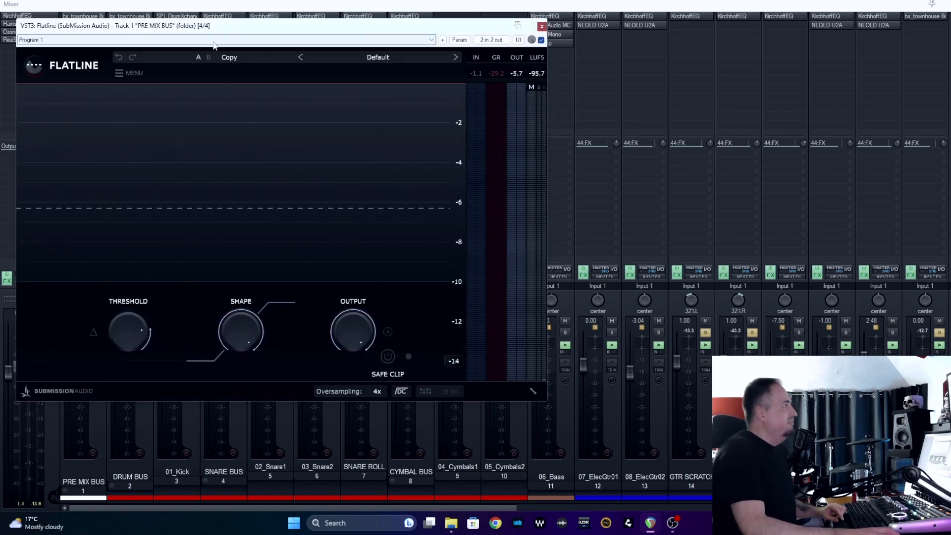
left_click_drag(289, 31, 433, 40)
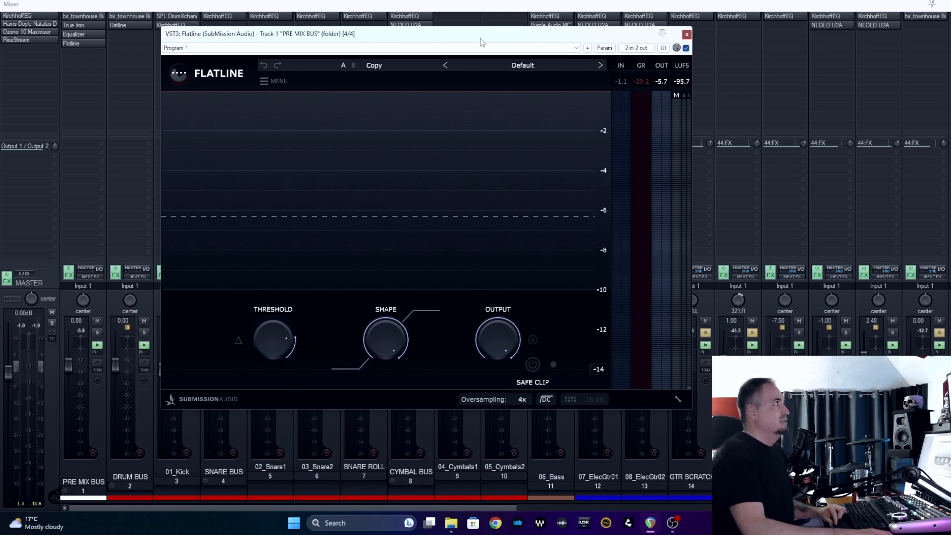
left_click_drag(480, 42, 520, 77)
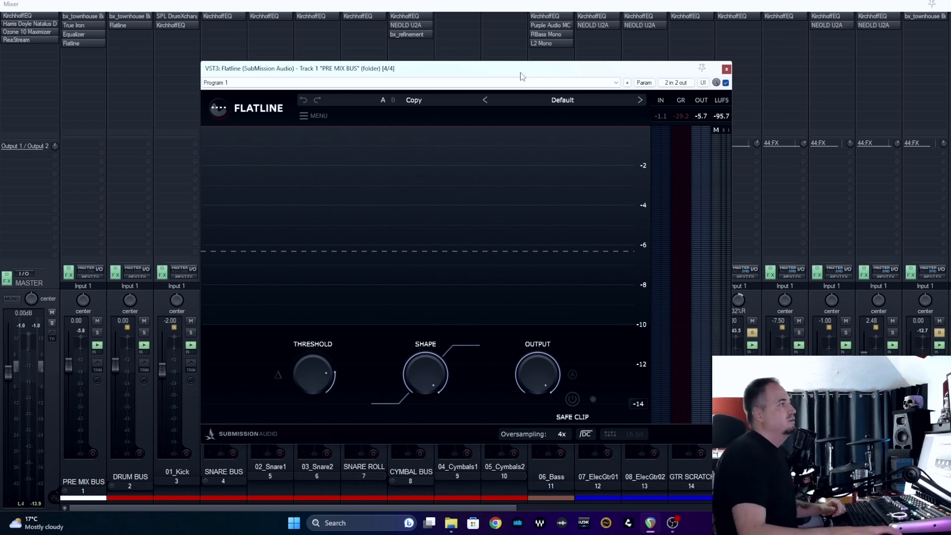
left_click_drag(438, 70, 468, 68)
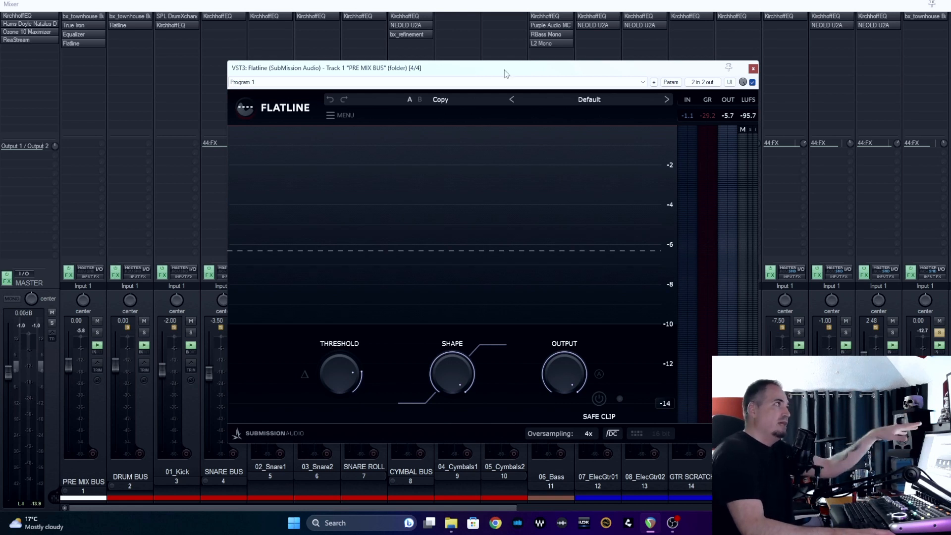
left_click_drag(528, 76, 544, 87)
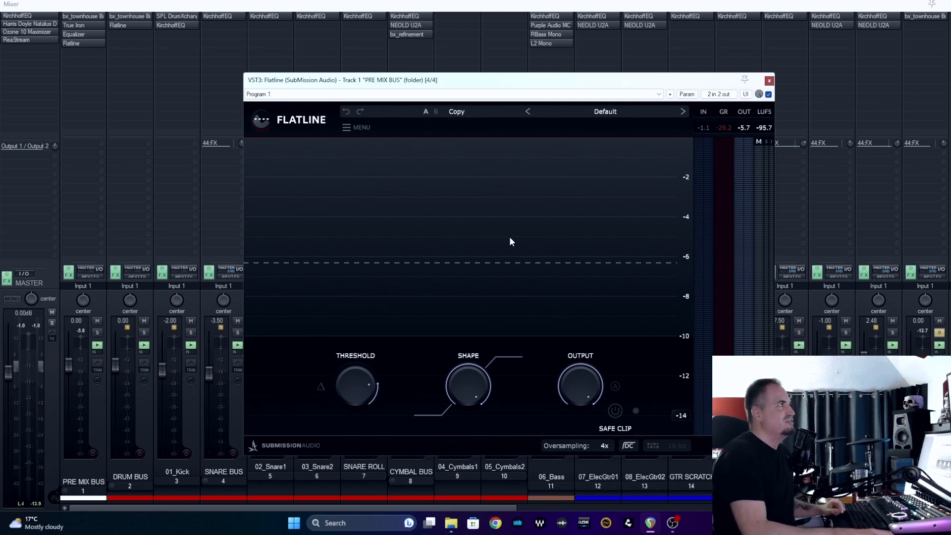
left_click(769, 81)
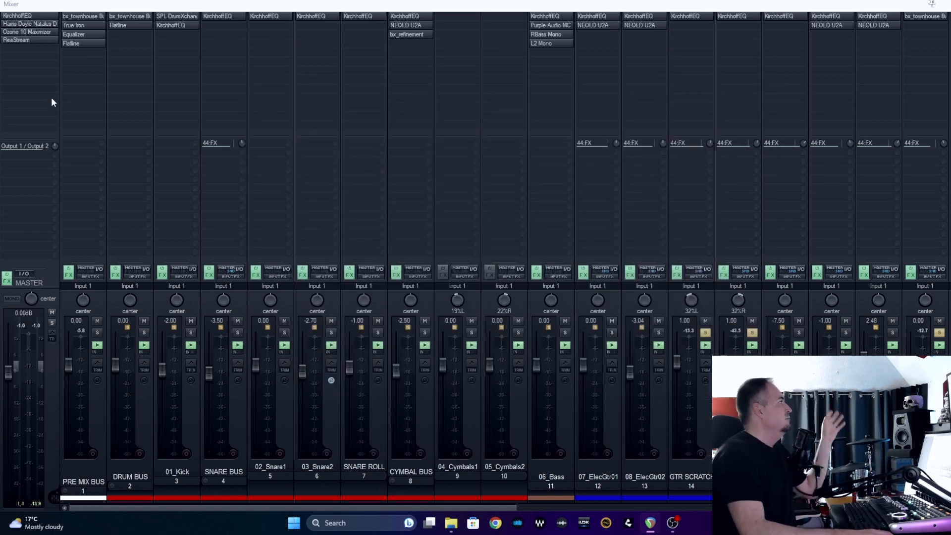
left_click(99, 304)
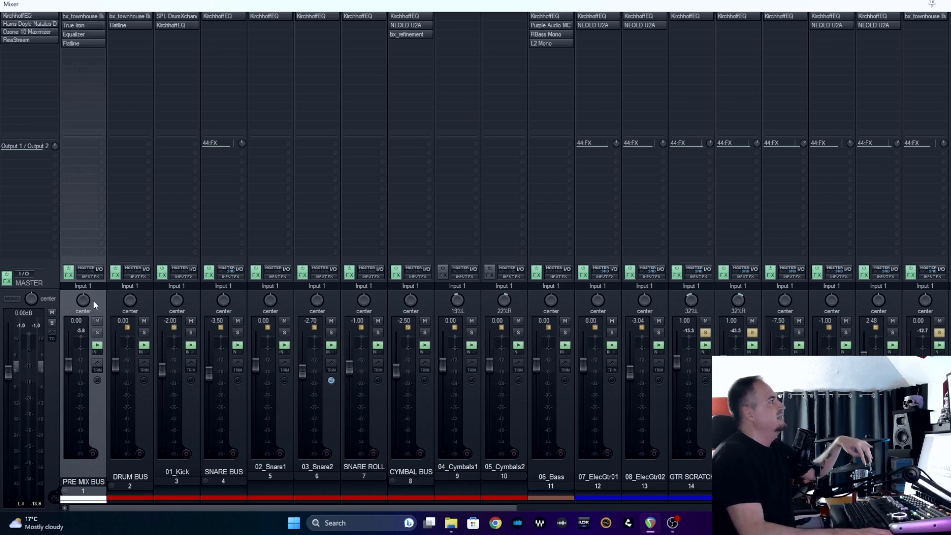
Open KirchhoffEQ on the master track, inspect the two midrange bell bands and the side high-pass, and close it.
left_click(32, 16)
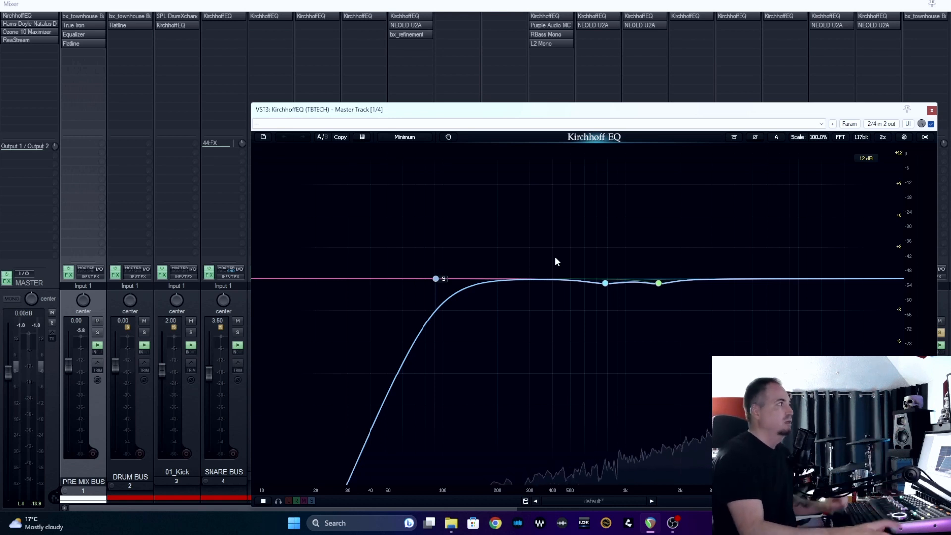
left_click(605, 283)
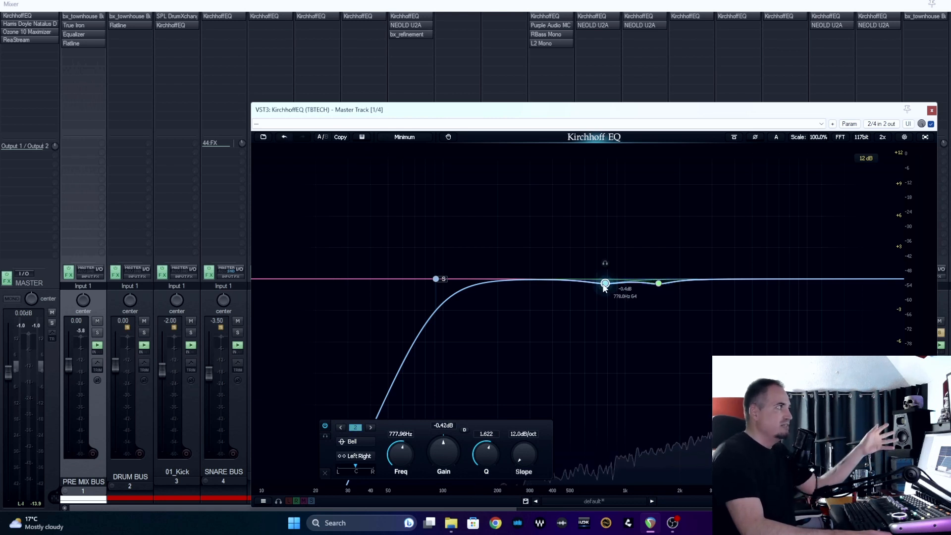
left_click(658, 283)
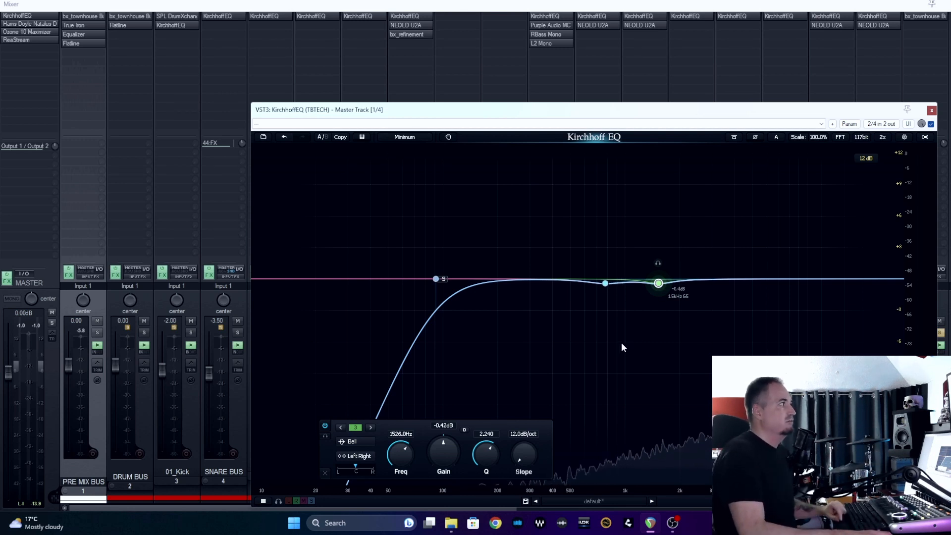
left_click(436, 279)
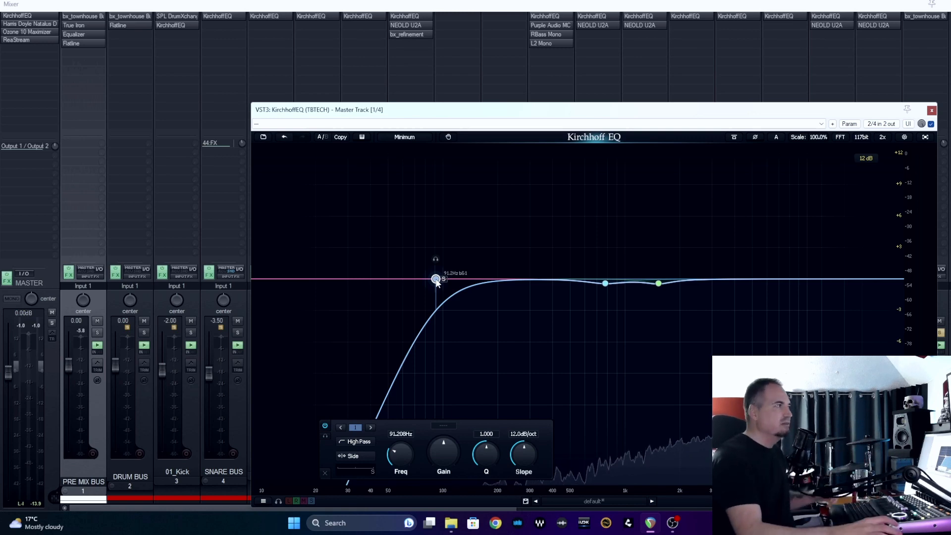
left_click(931, 111)
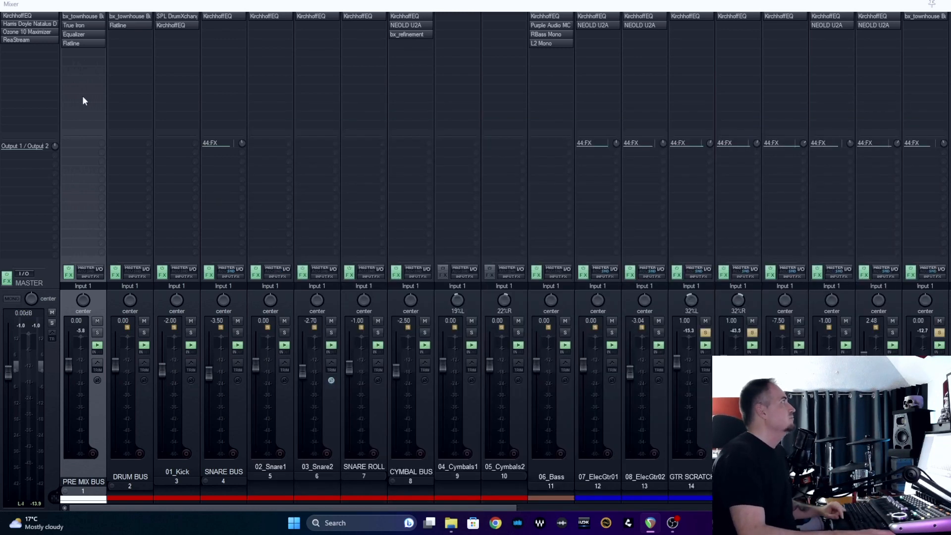
Review the Harris Doyle Natalus DSCEQ settings on the master track and close the plugin.
left_click(27, 25)
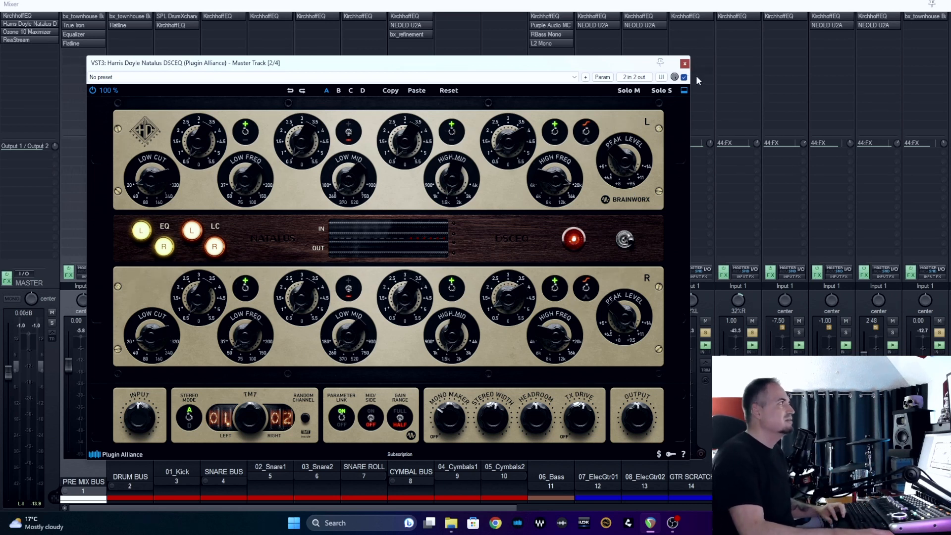
left_click(684, 63)
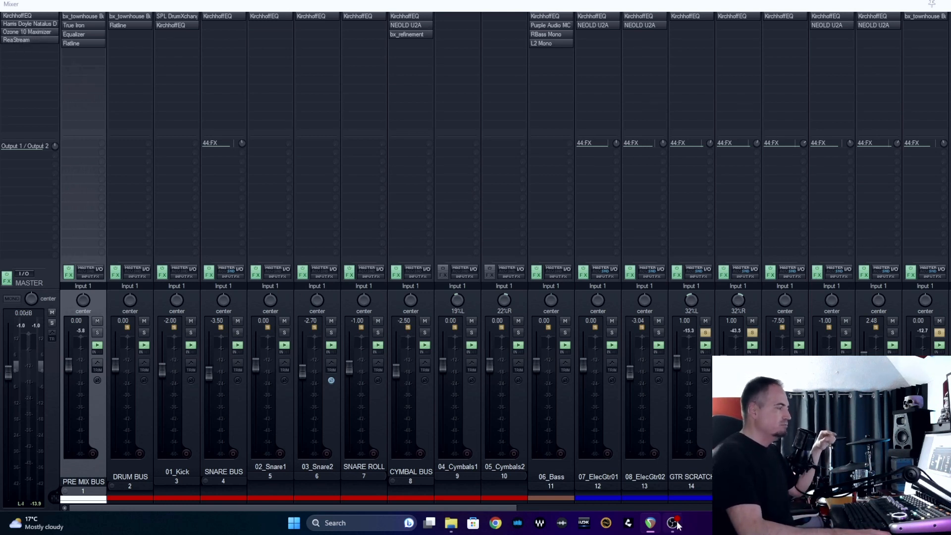
mouse_move(675, 523)
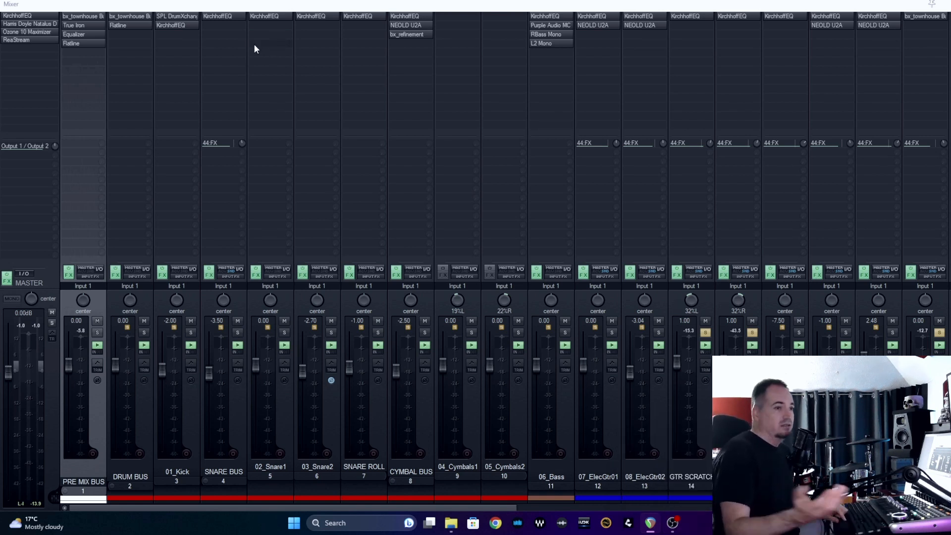
Examine the Ozone 10 Maximizer's mode, threshold, ceiling and soft clip settings on the master track, and close it.
left_click(22, 32)
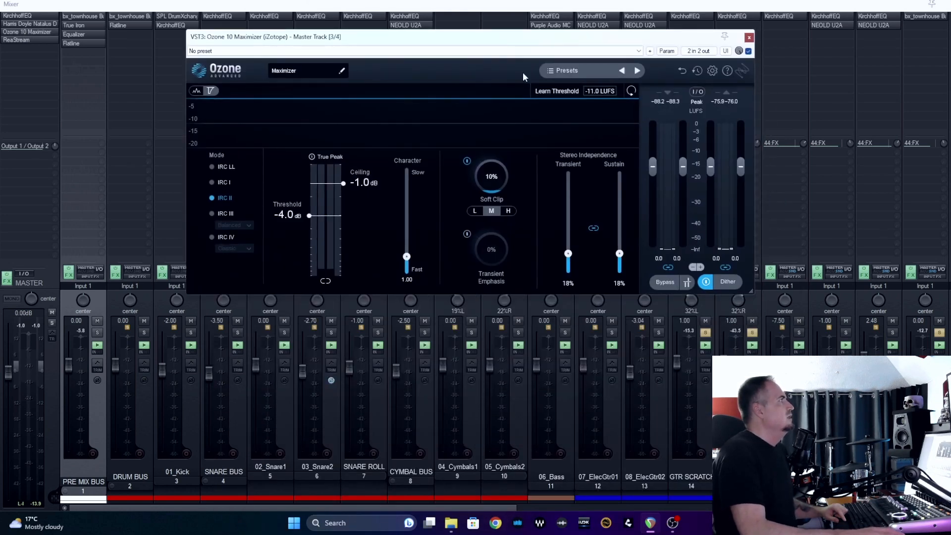
left_click_drag(495, 40, 529, 101)
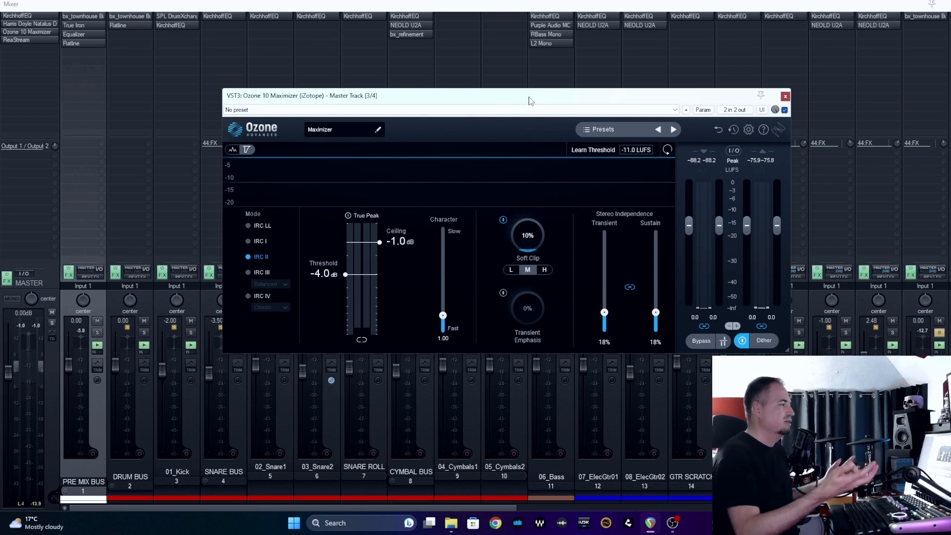
left_click_drag(475, 98, 475, 101)
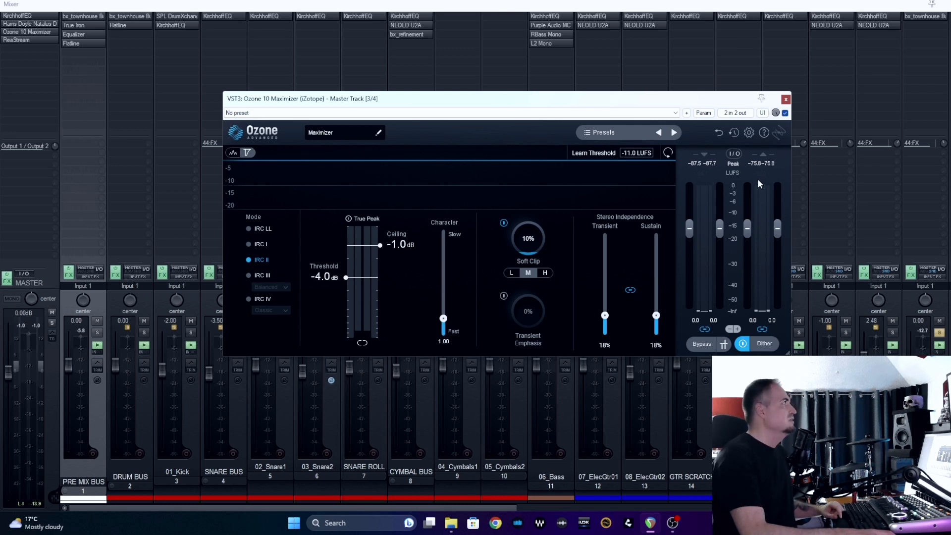
left_click(785, 100)
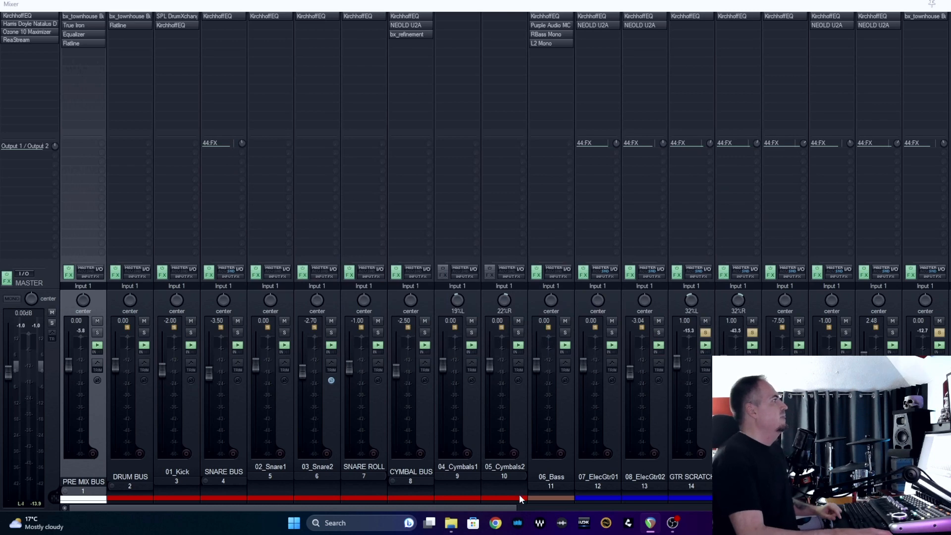
left_click_drag(467, 506, 388, 503)
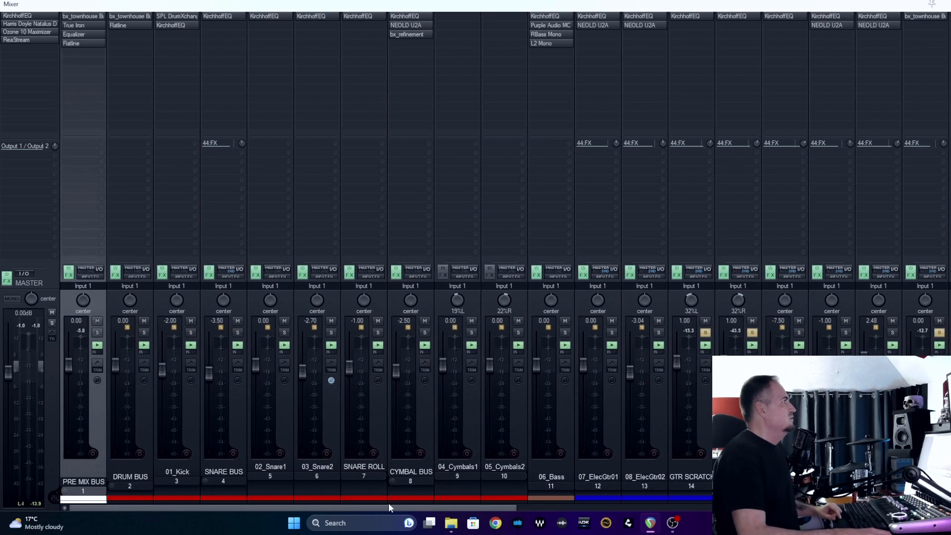